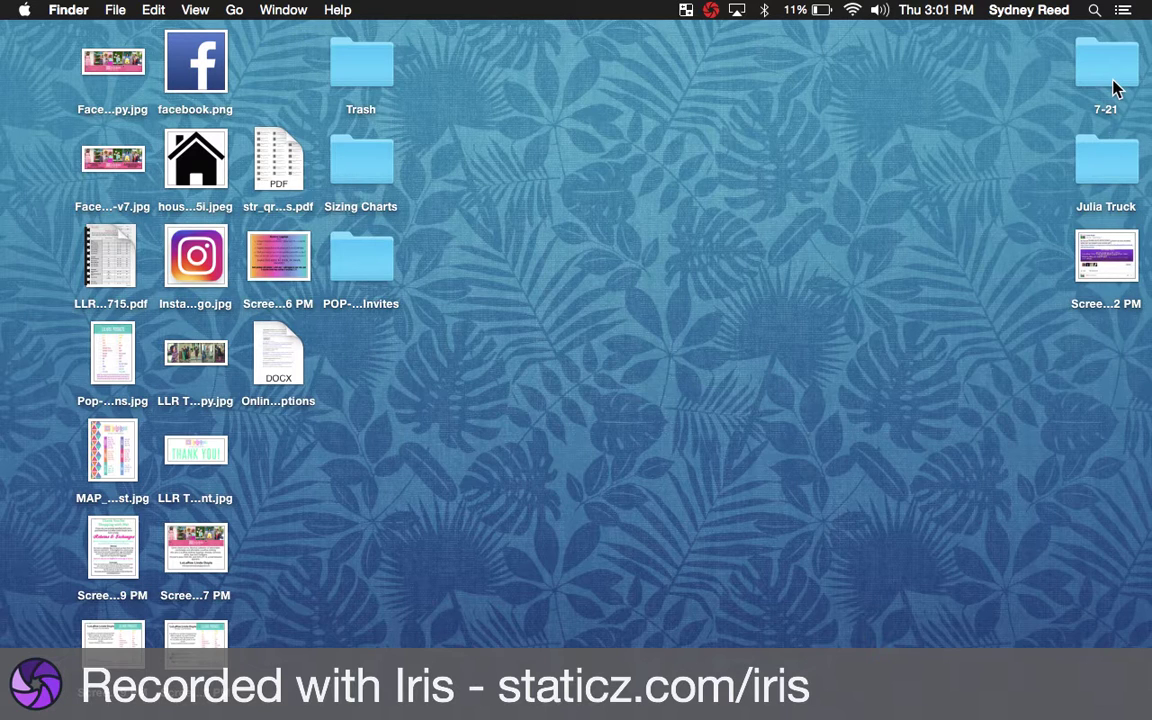
- Open the 7-21 folder on the desktop and show its contents as a list
double_click(1106, 78)
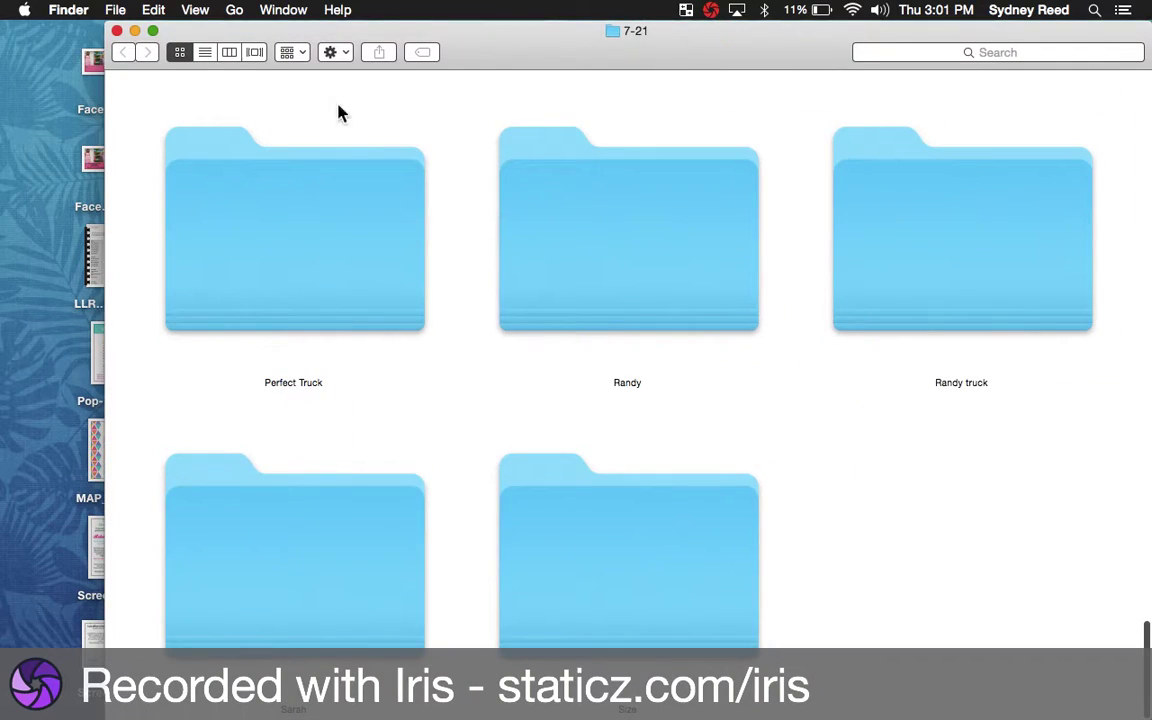
click(204, 52)
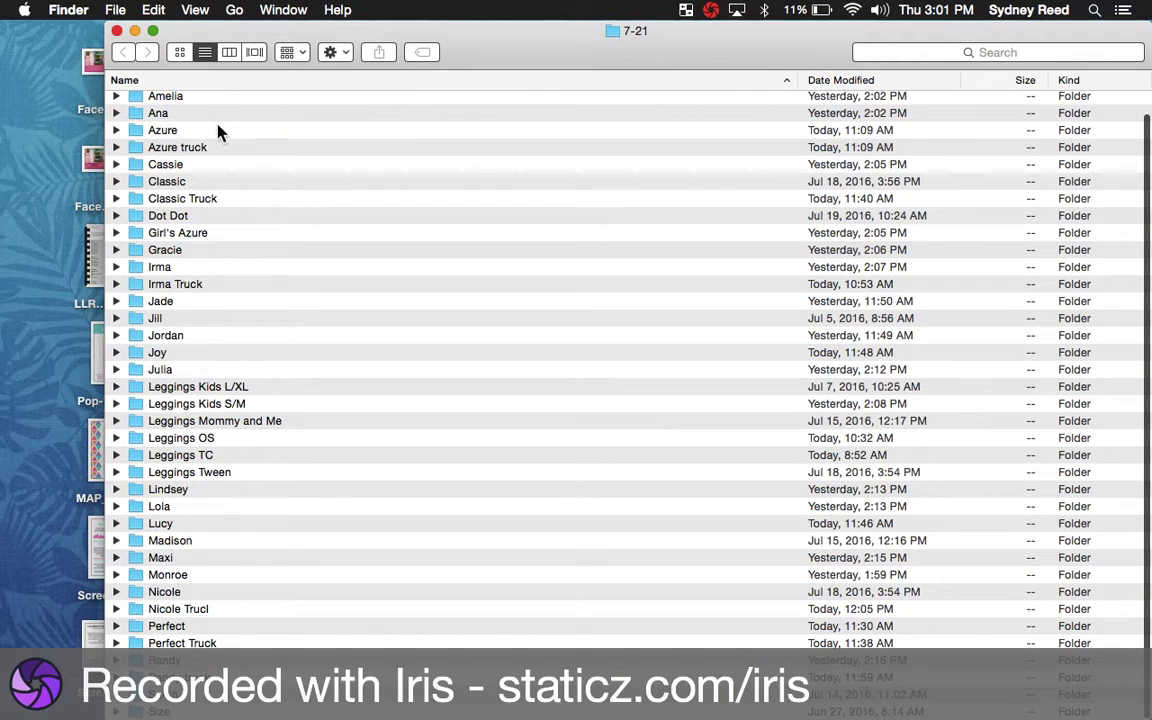
scroll(181, 170, up, 2)
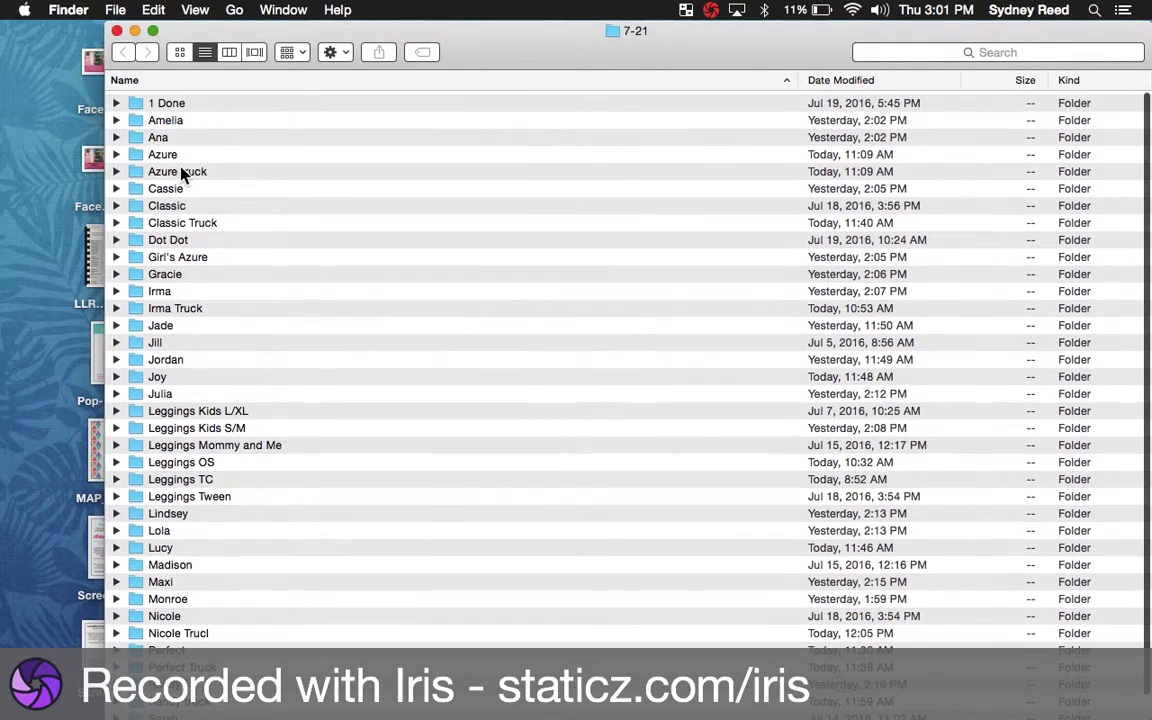
- Open the Amelia folder, review how its image files are named by size, and minimize the window
double_click(166, 118)
scroll(203, 248, up, 5)
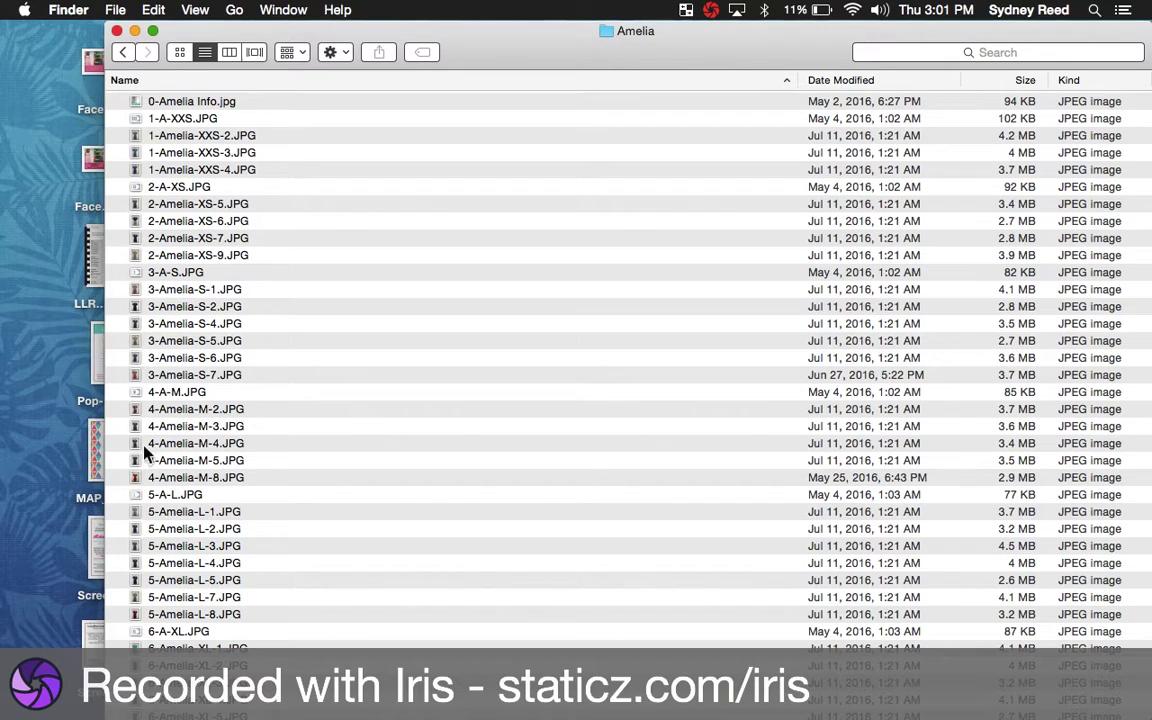
scroll(145, 540, down, 5)
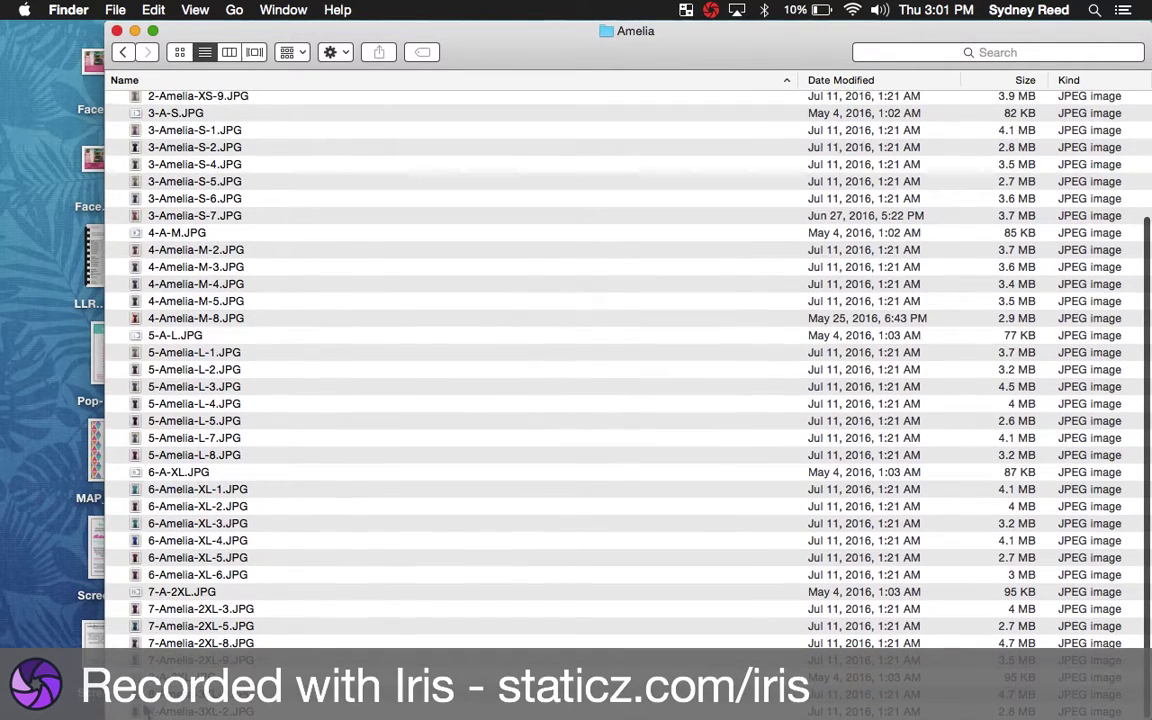
scroll(195, 480, up, 5)
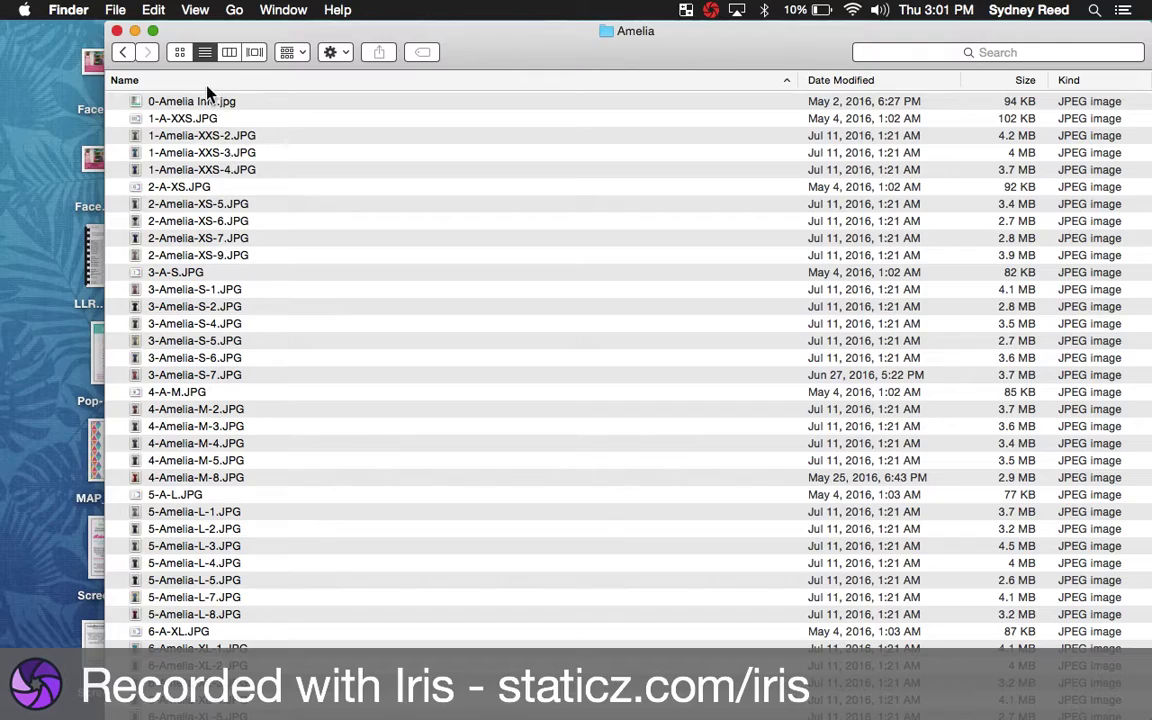
click(134, 31)
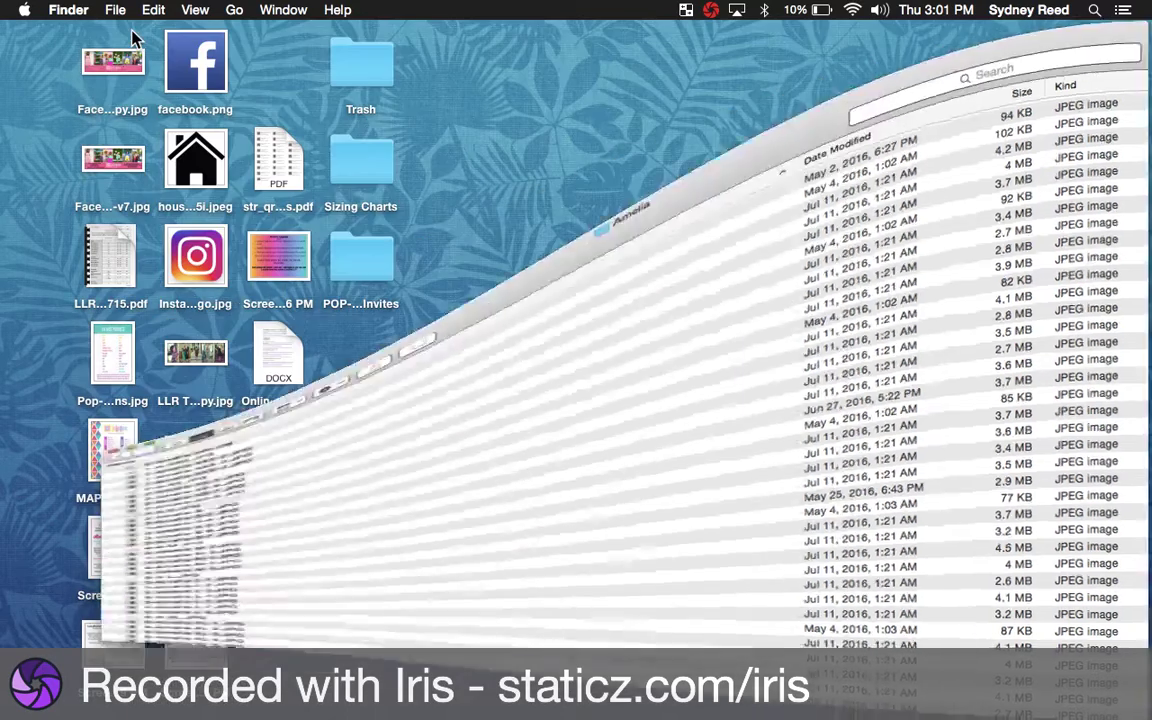
- Switch to Safari and load google.com in a new tab
mouse_move(5, 206)
click(28, 257)
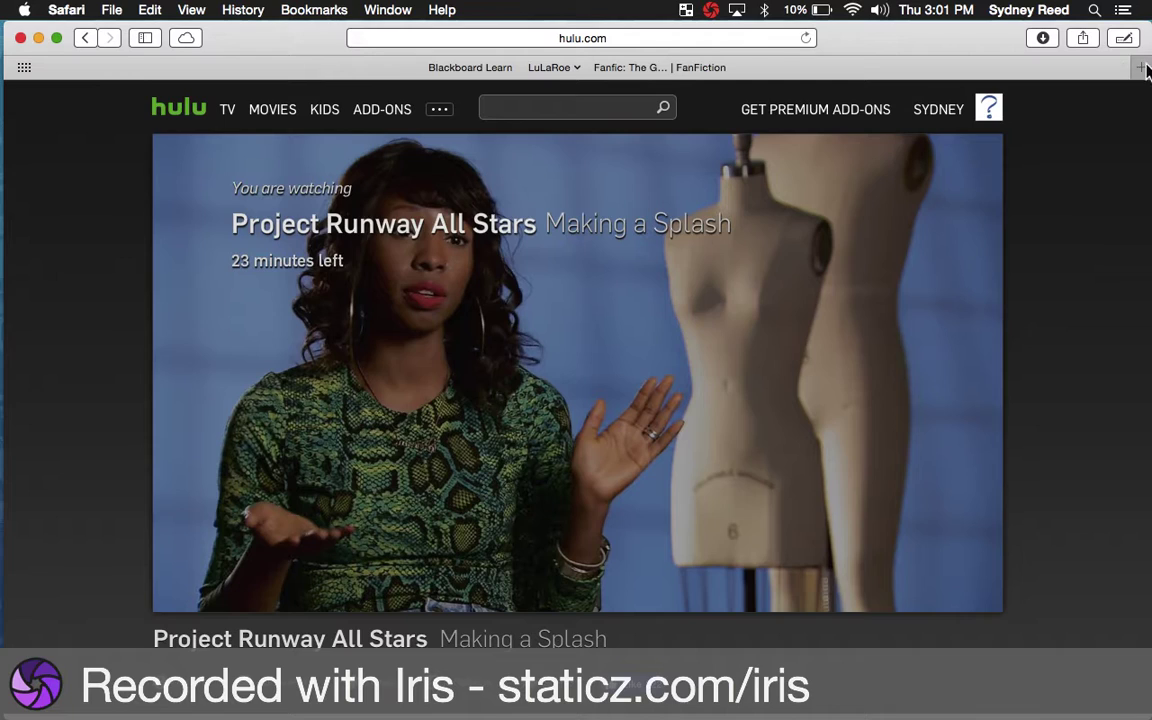
click(1141, 67)
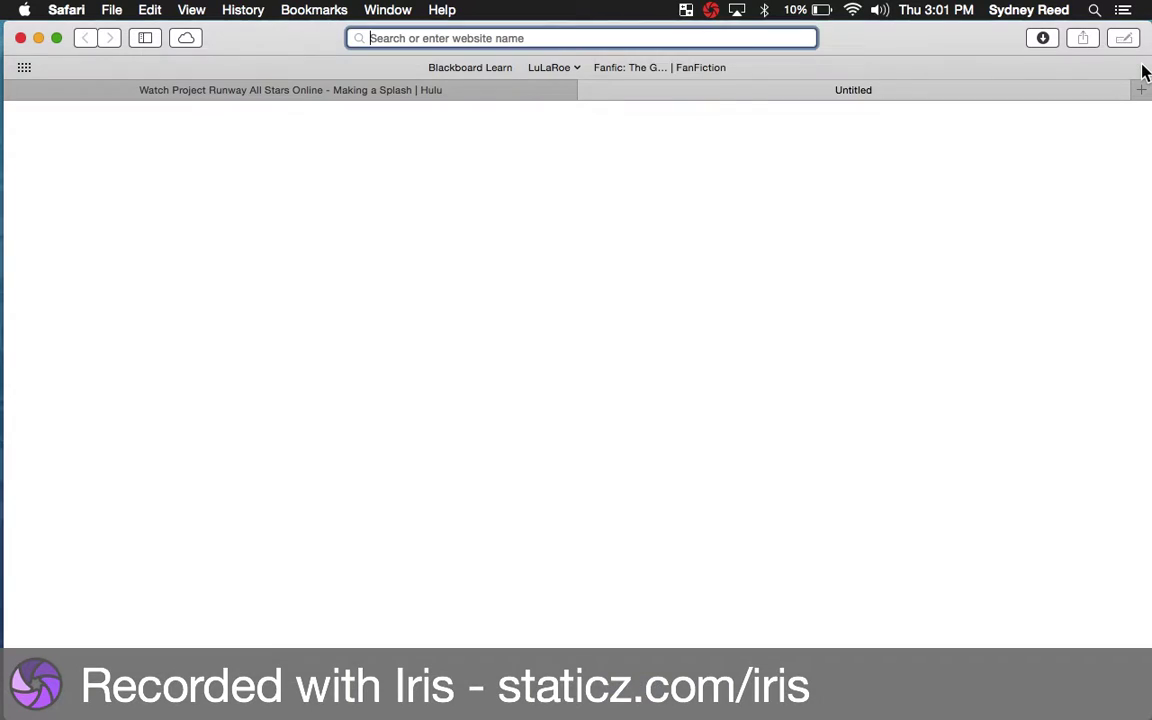
text(vi)
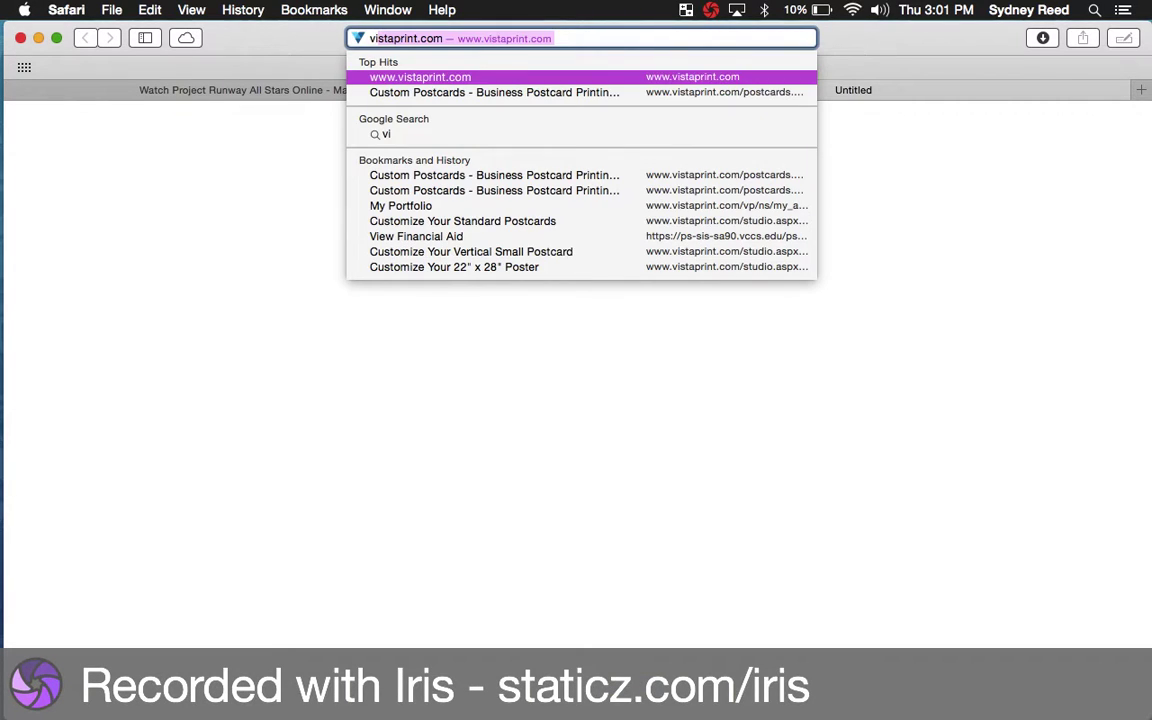
key(BackSpace)
key(BackSpace)
key(BackSpace)
text(goo)
key(Return)
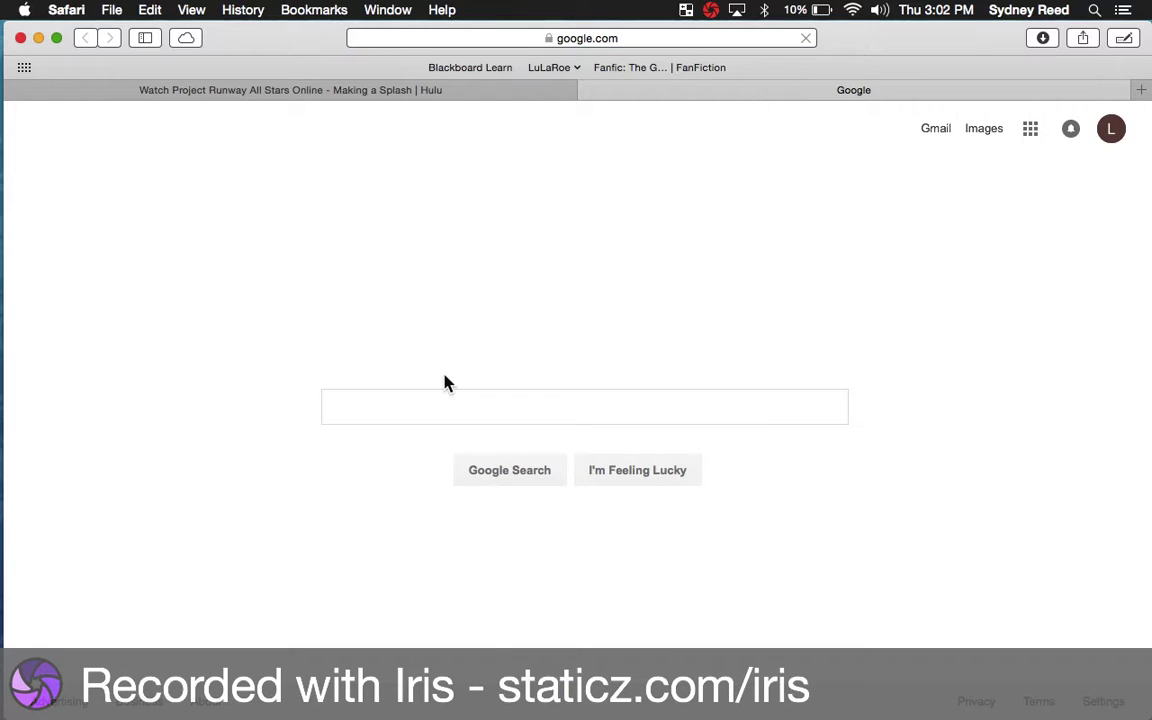
- Search Google for "visual watermark" and open the visualwatermark.com result
click(411, 397)
text(vi)
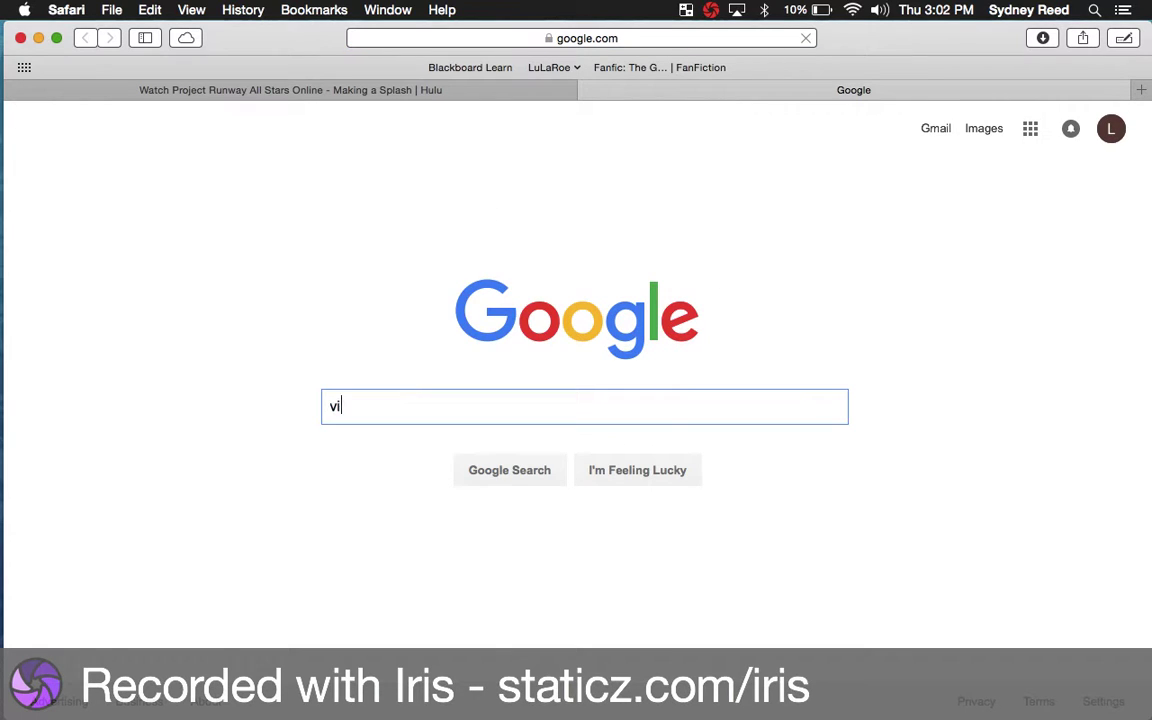
text(sual )
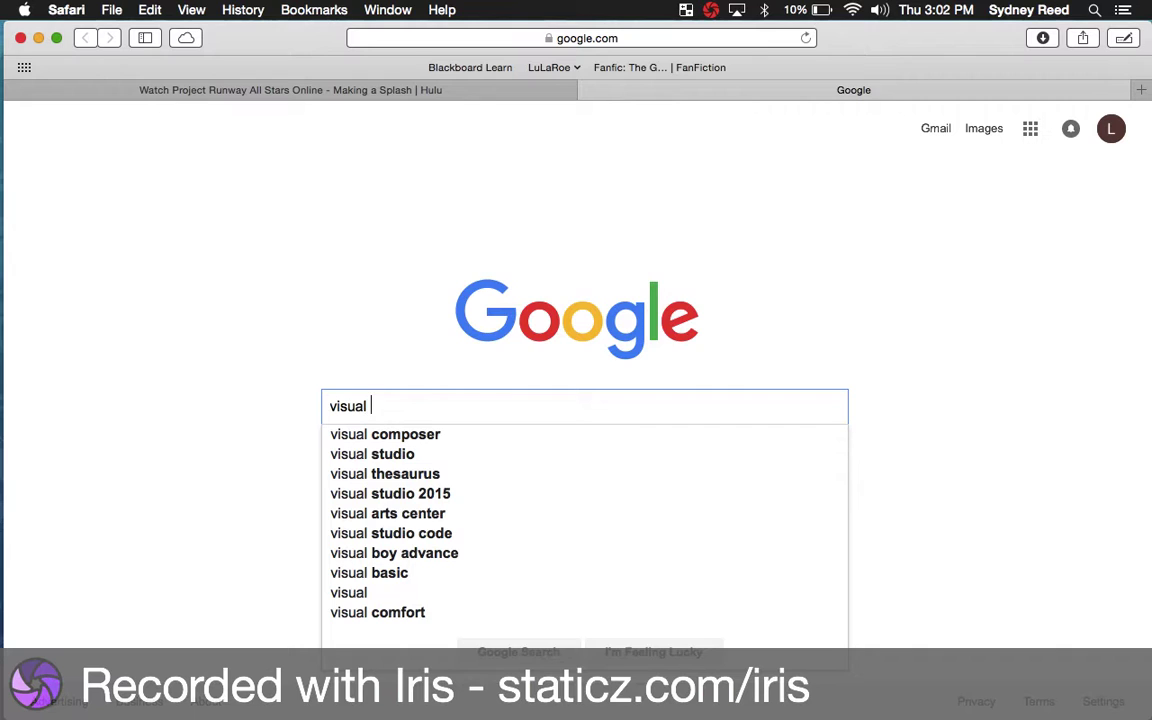
text(watermark)
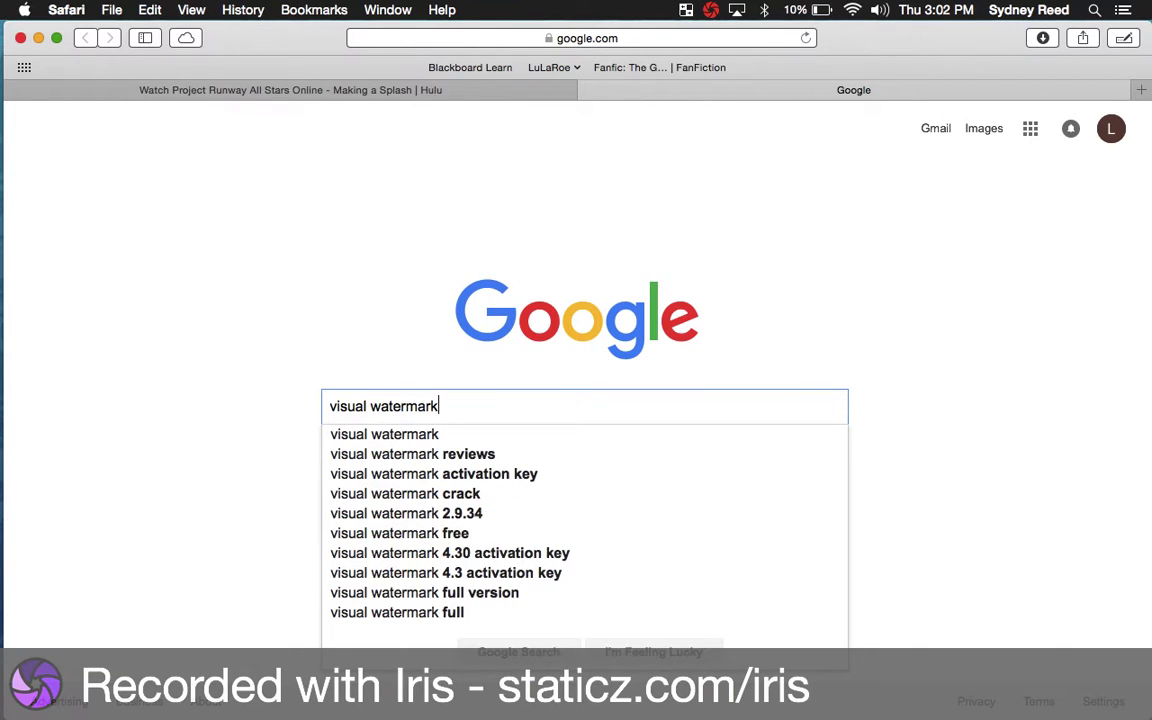
key(Return)
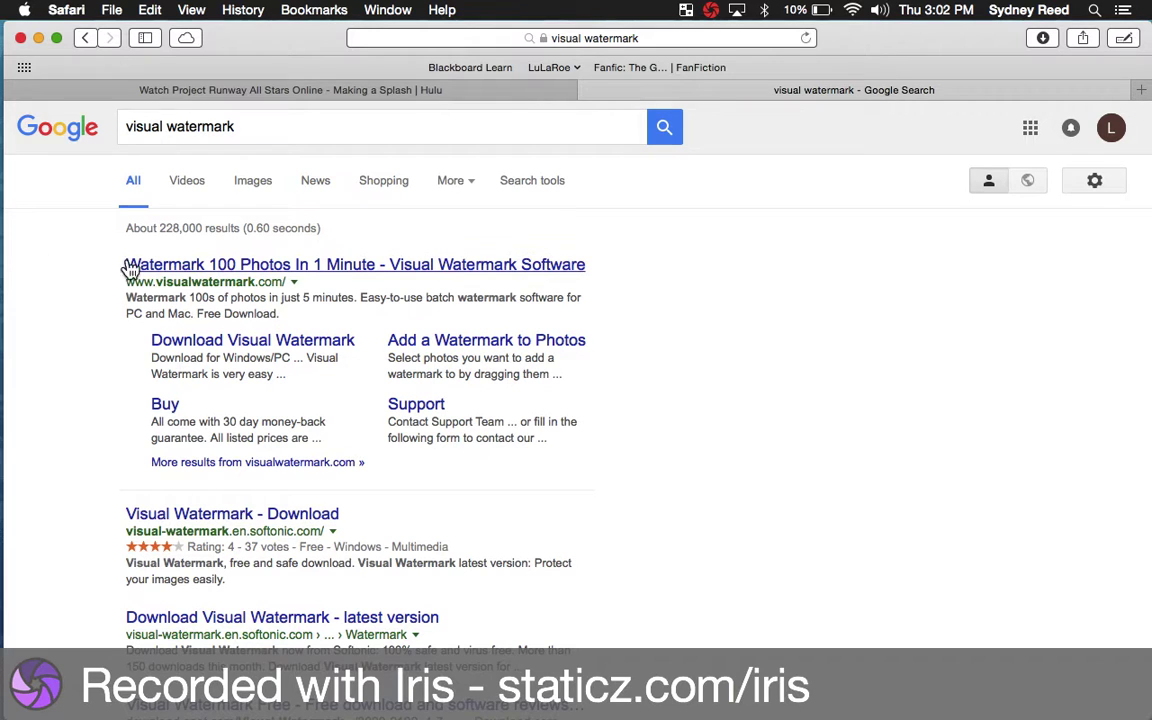
click(172, 265)
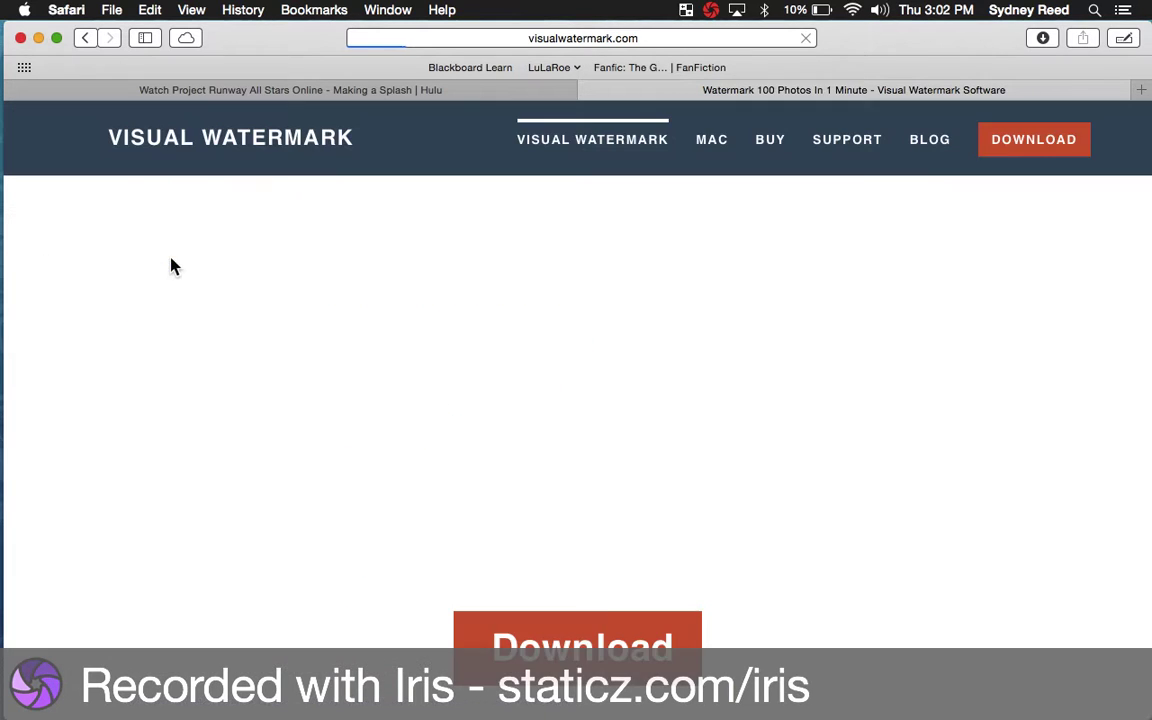
- Examine the Visual Watermark home page, including its product description, feature sections and download option
scroll(363, 378, down, 3)
scroll(363, 380, up, 4)
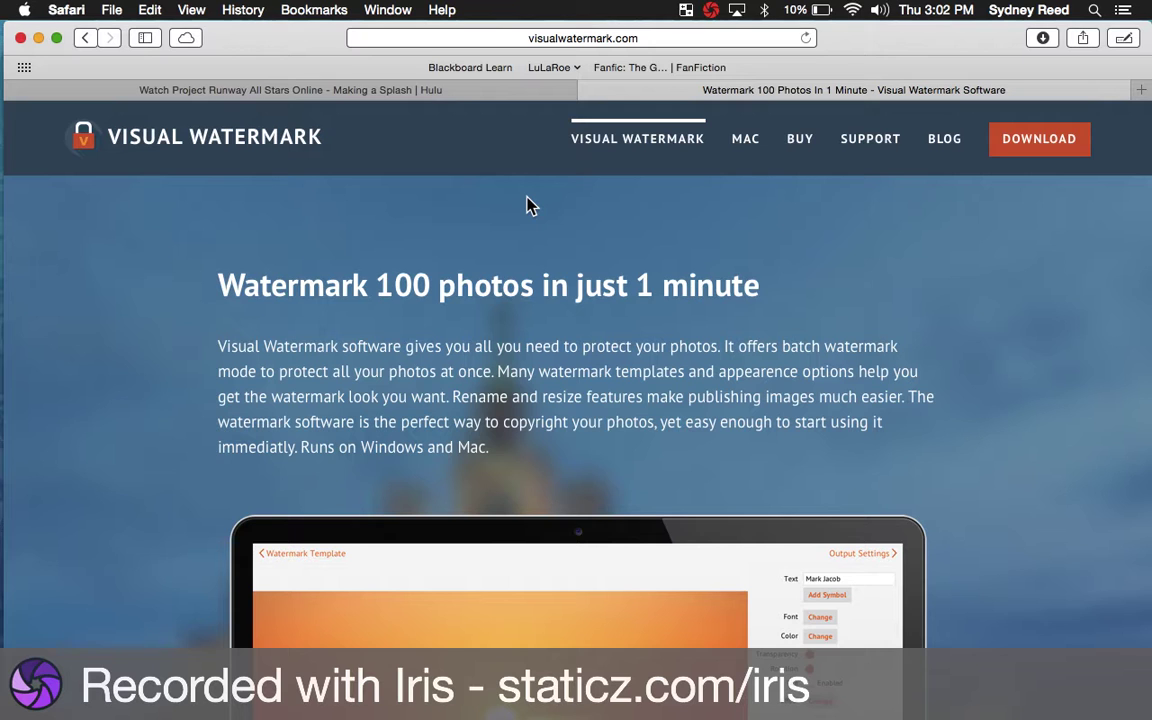
scroll(520, 290, down, 1)
scroll(520, 290, up, 1)
scroll(575, 300, down, 5)
scroll(500, 270, up, 5)
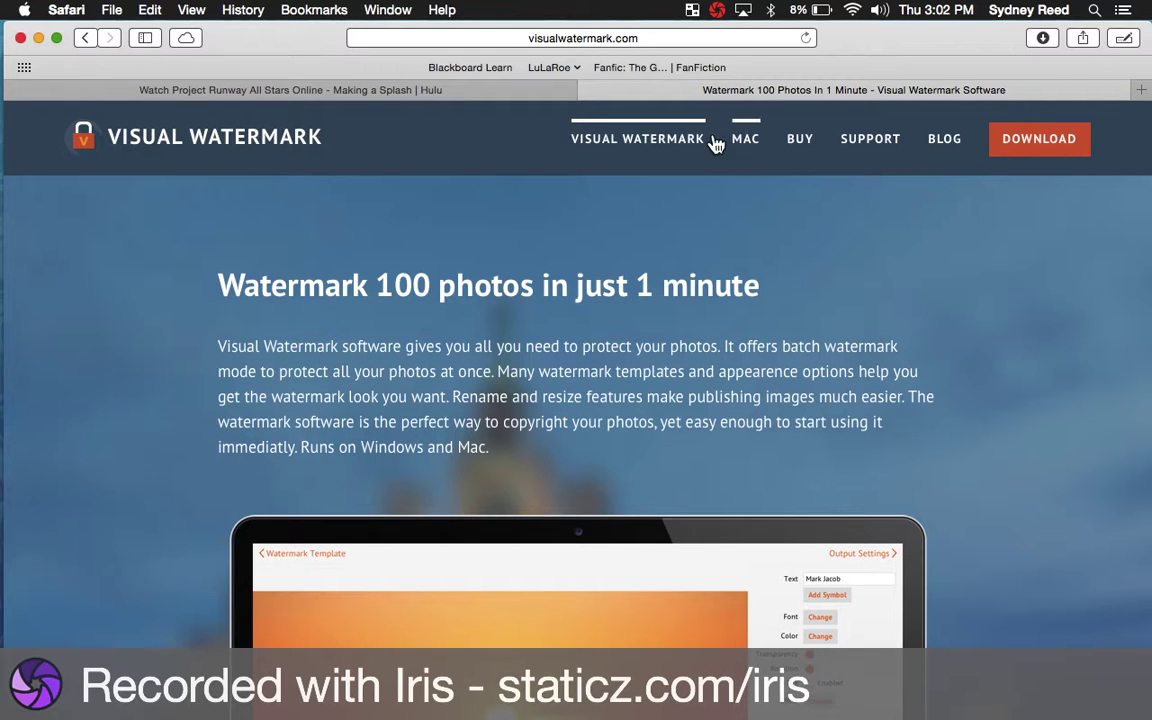
scroll(565, 318, down, 10)
scroll(564, 318, down, 5)
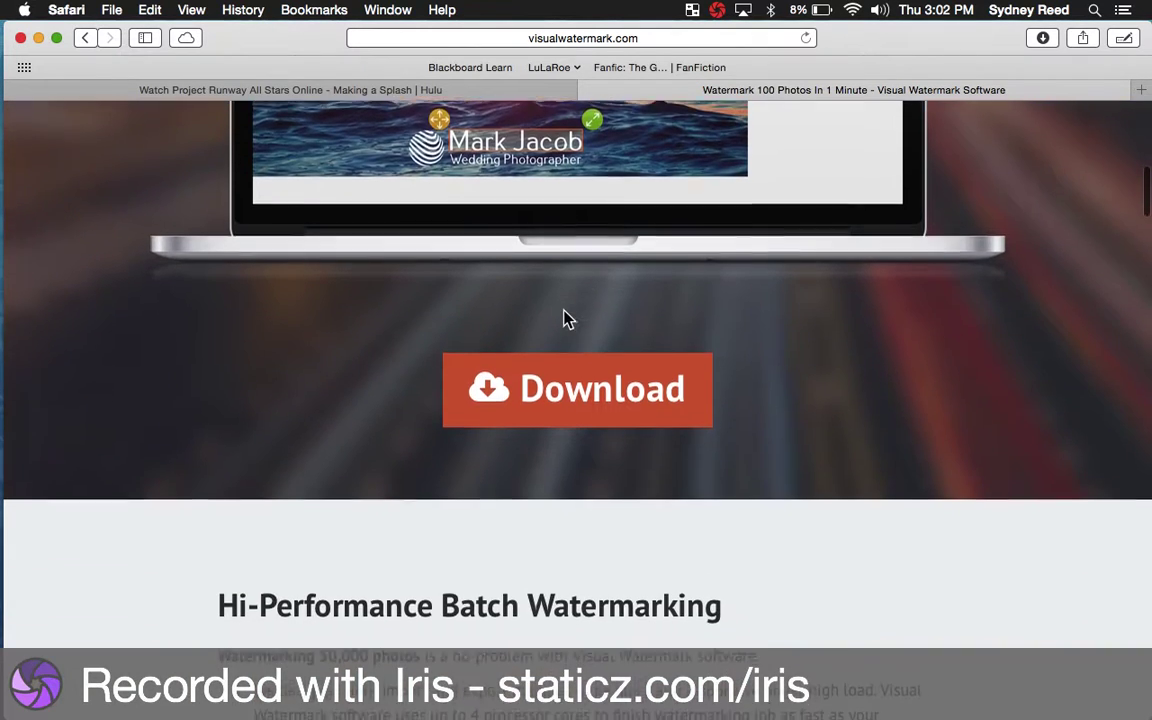
scroll(520, 290, up, 3)
scroll(498, 277, up, 10)
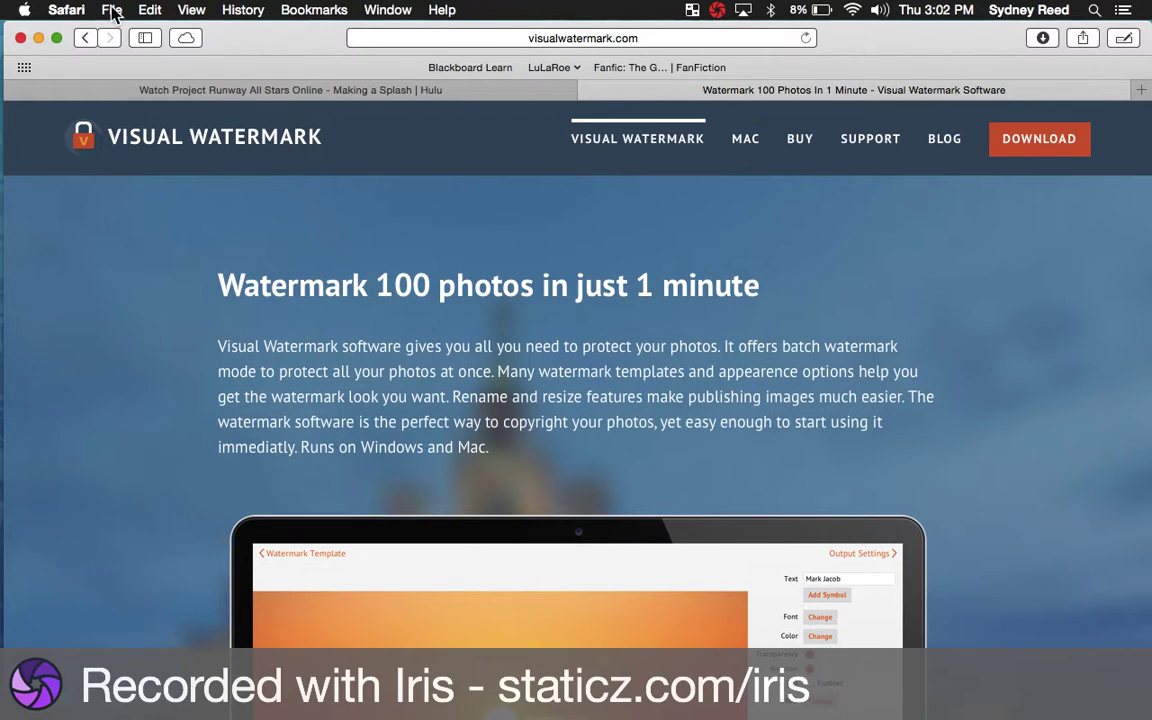
- Minimize Safari, switch to the Visual Watermark app and shift its window sideways to uncover part of the desktop
click(38, 37)
mouse_move(4, 560)
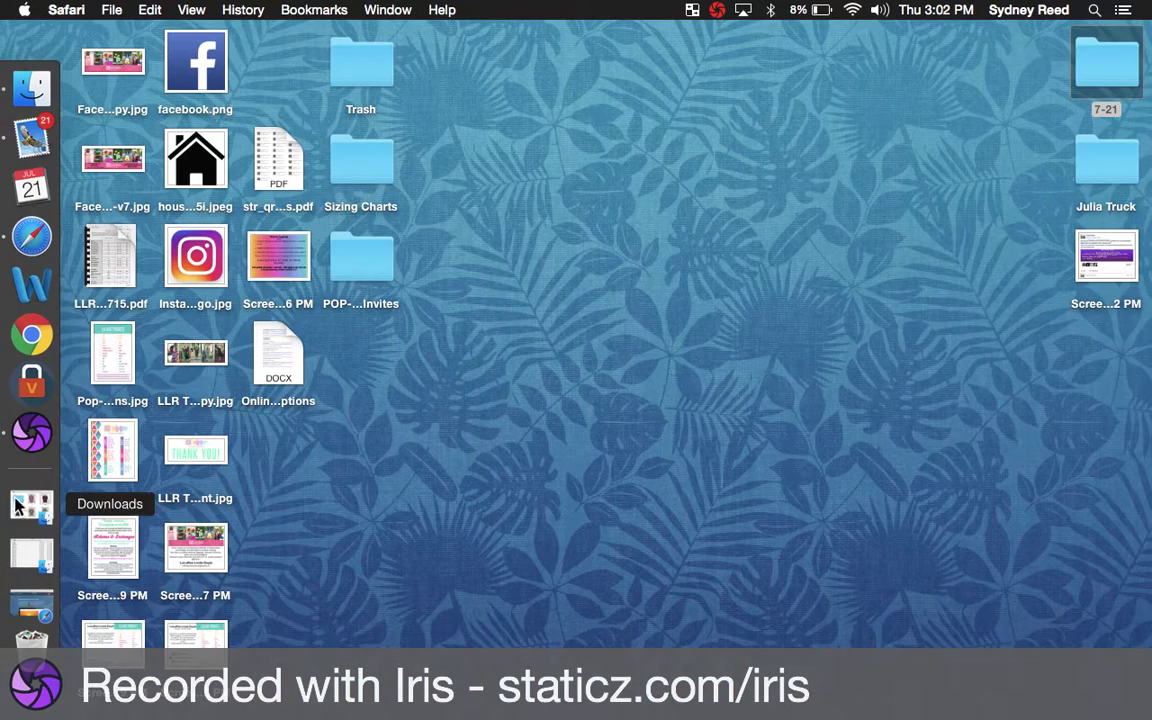
click(28, 397)
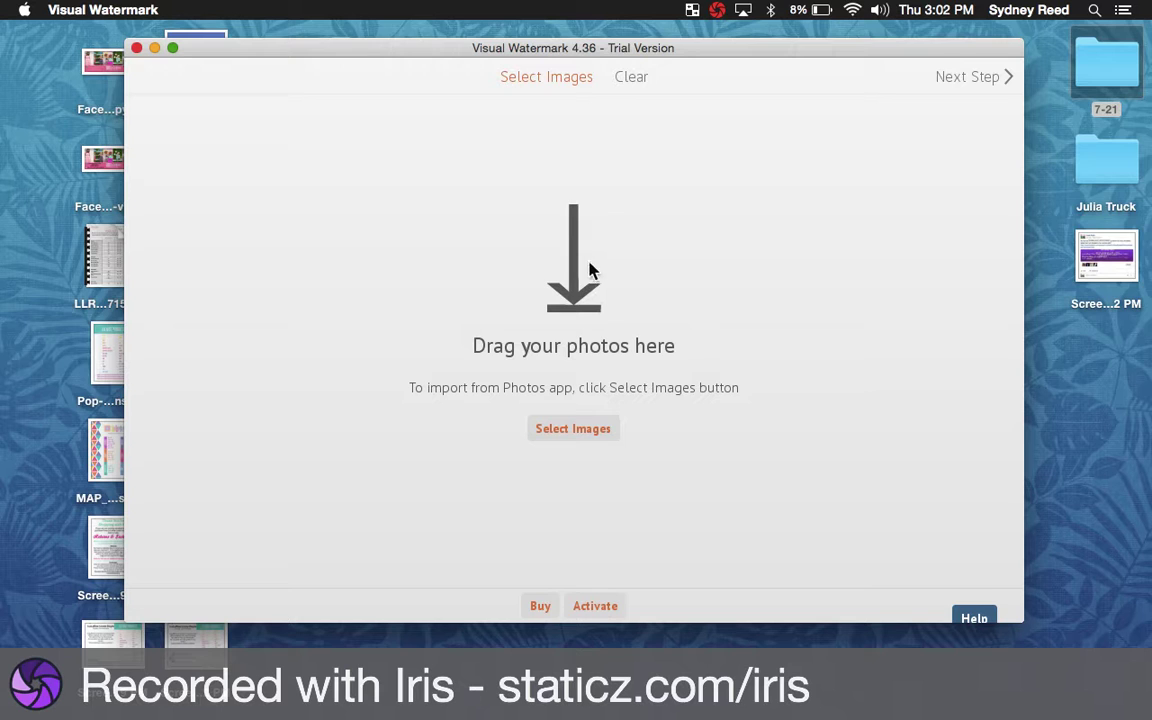
drag(360, 46, 570, 33)
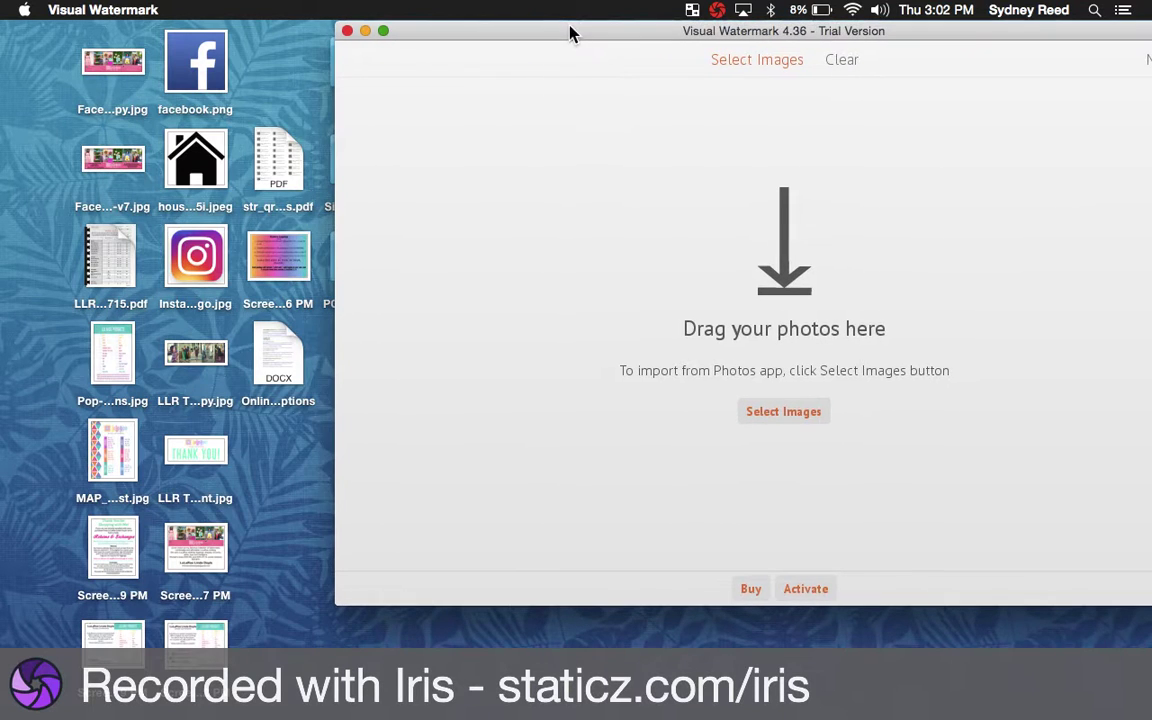
- Switch to Finder, open the Downloads folder and display its clothing photos as icons
click(47, 67)
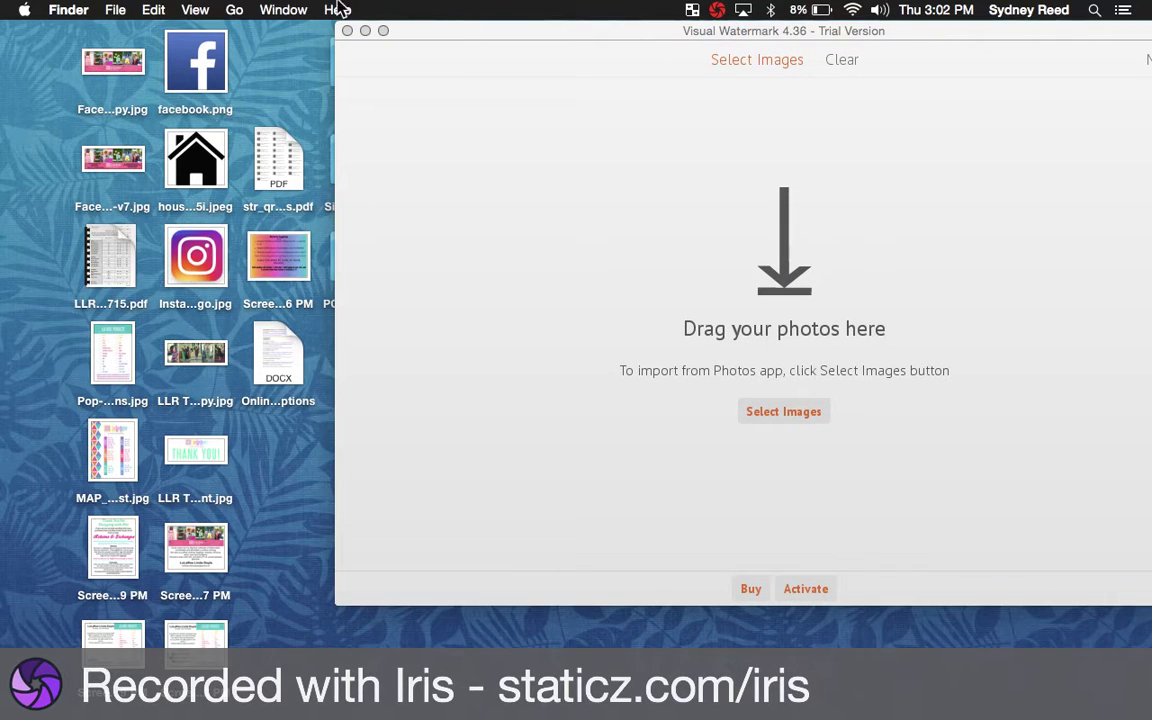
click(233, 10)
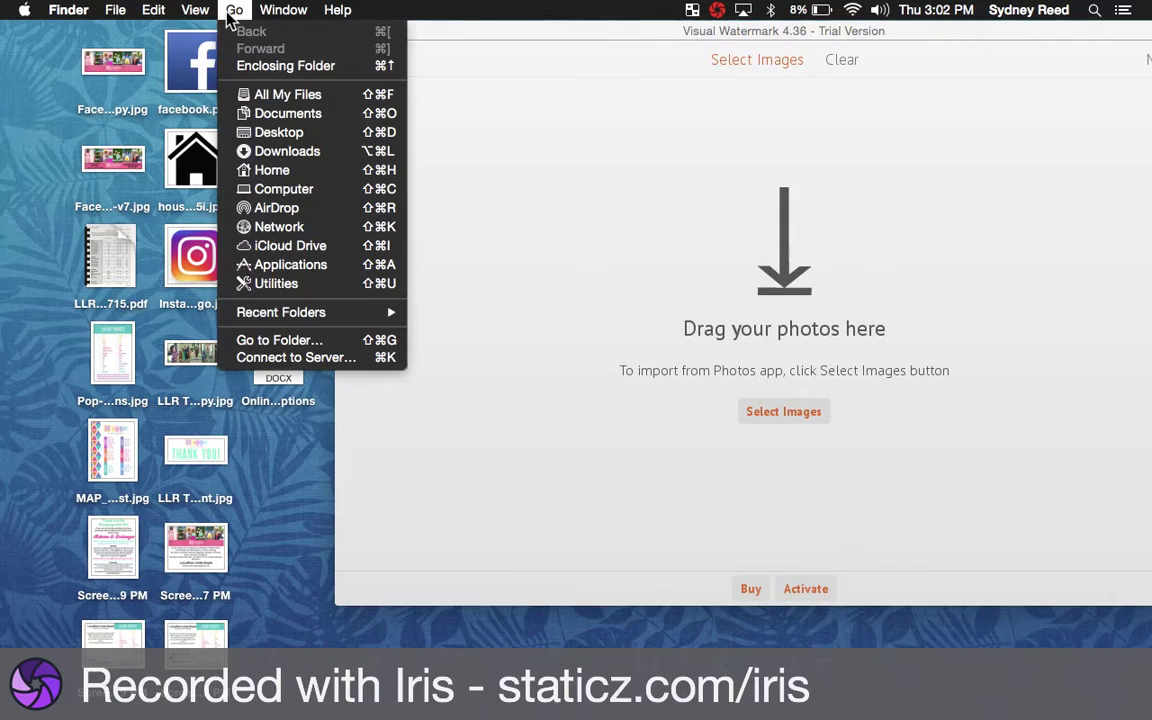
click(286, 156)
click(104, 52)
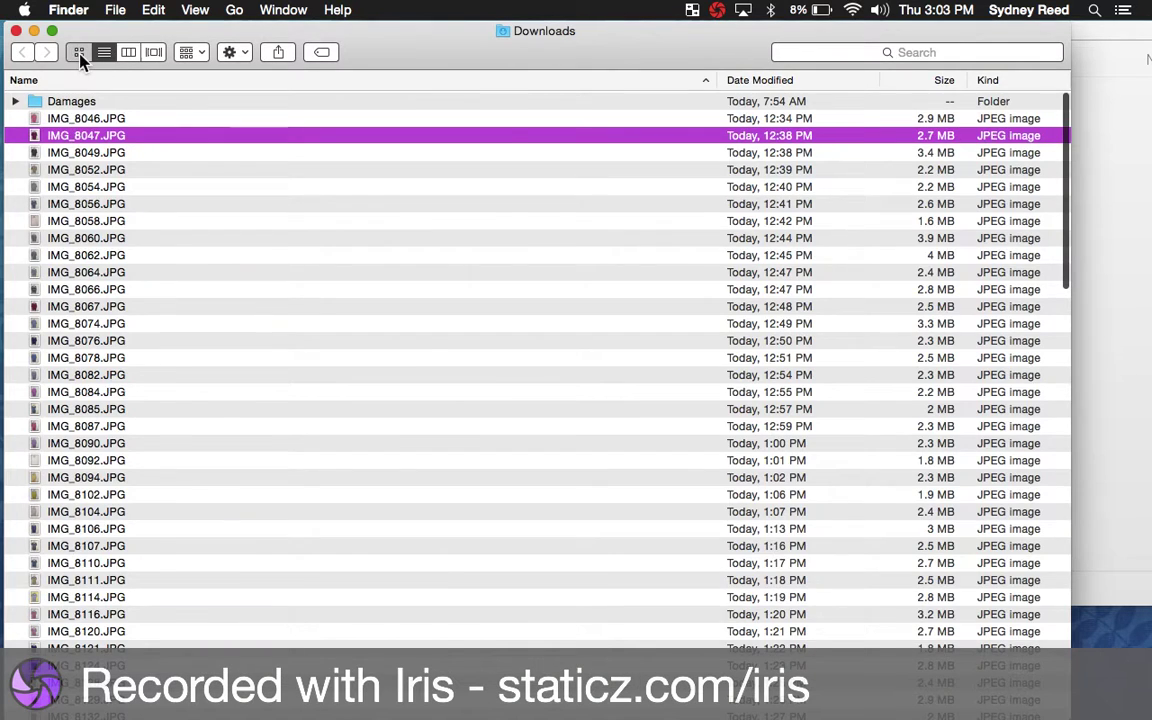
click(79, 52)
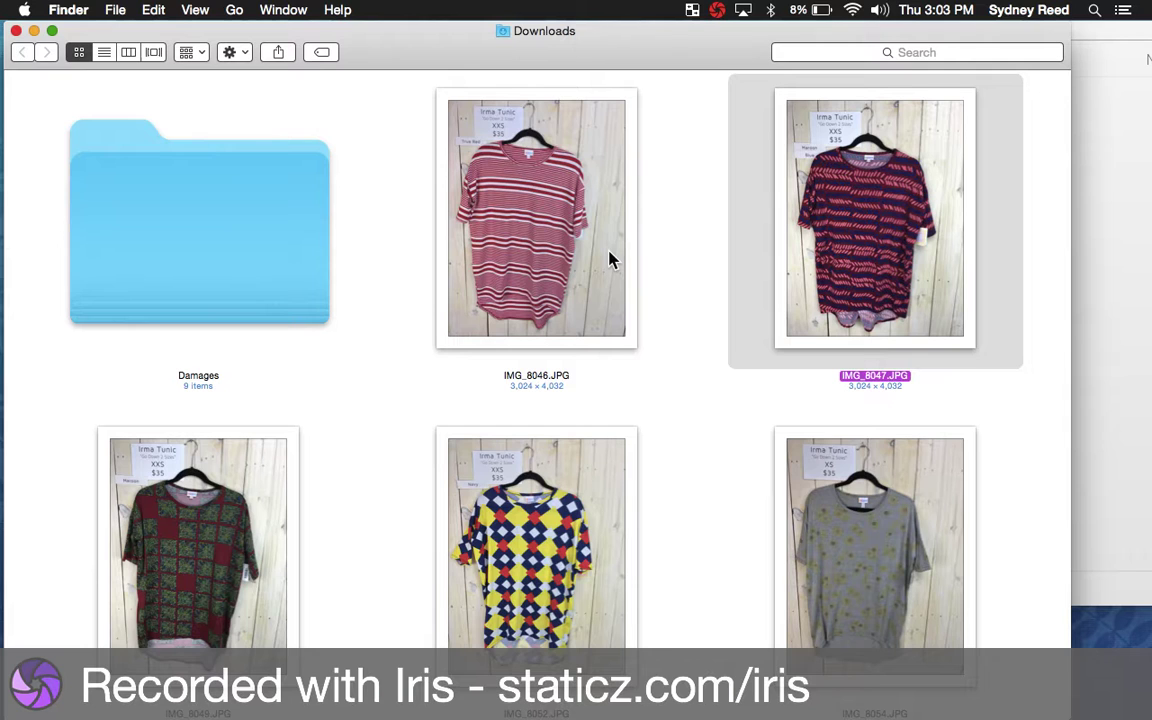
- Select the Downloads photos from IMG_8046.JPG onward in list view and add them to Visual Watermark's image area
click(533, 214)
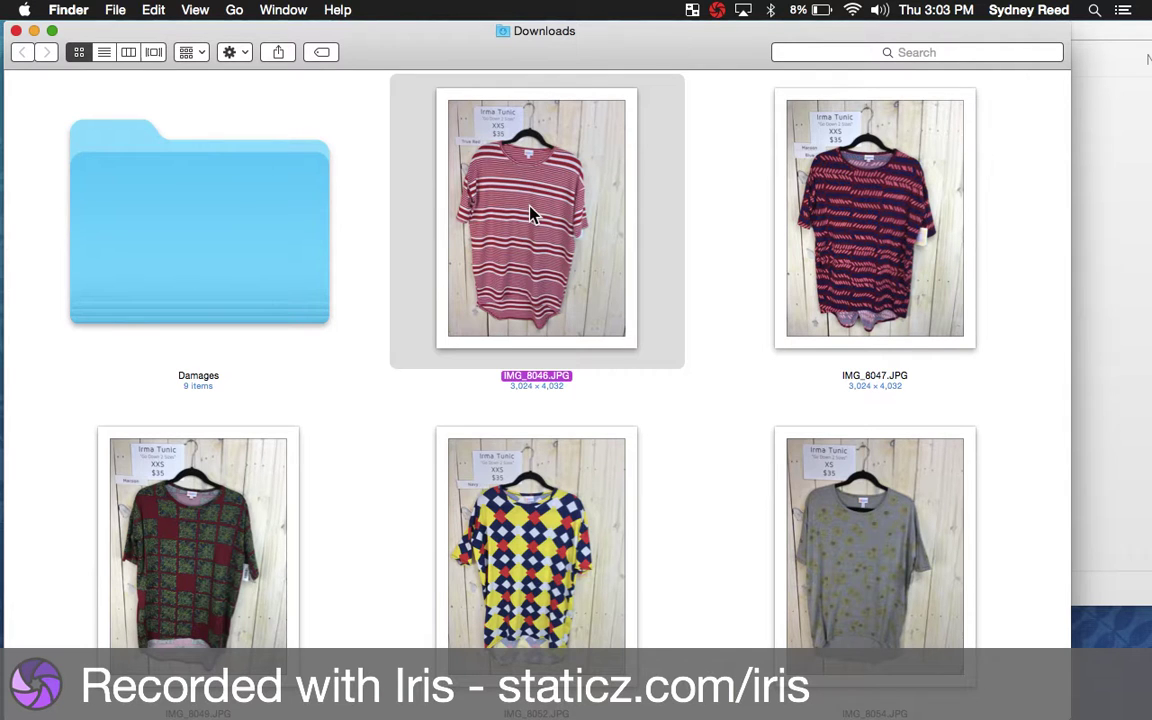
click(103, 52)
shift+click(101, 410)
scroll(101, 424, down, 8)
shift+click(85, 512)
scroll(85, 512, down, 15)
shift+click(85, 506)
scroll(85, 512, down, 5)
shift+click(80, 512)
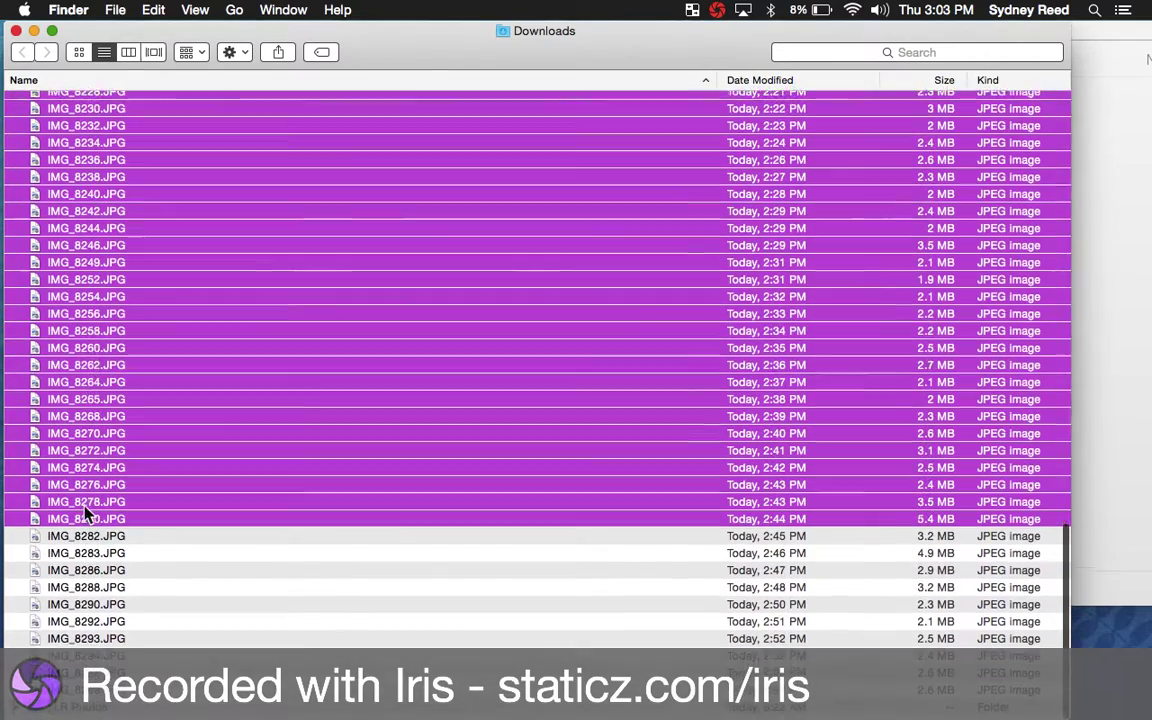
shift+click(88, 640)
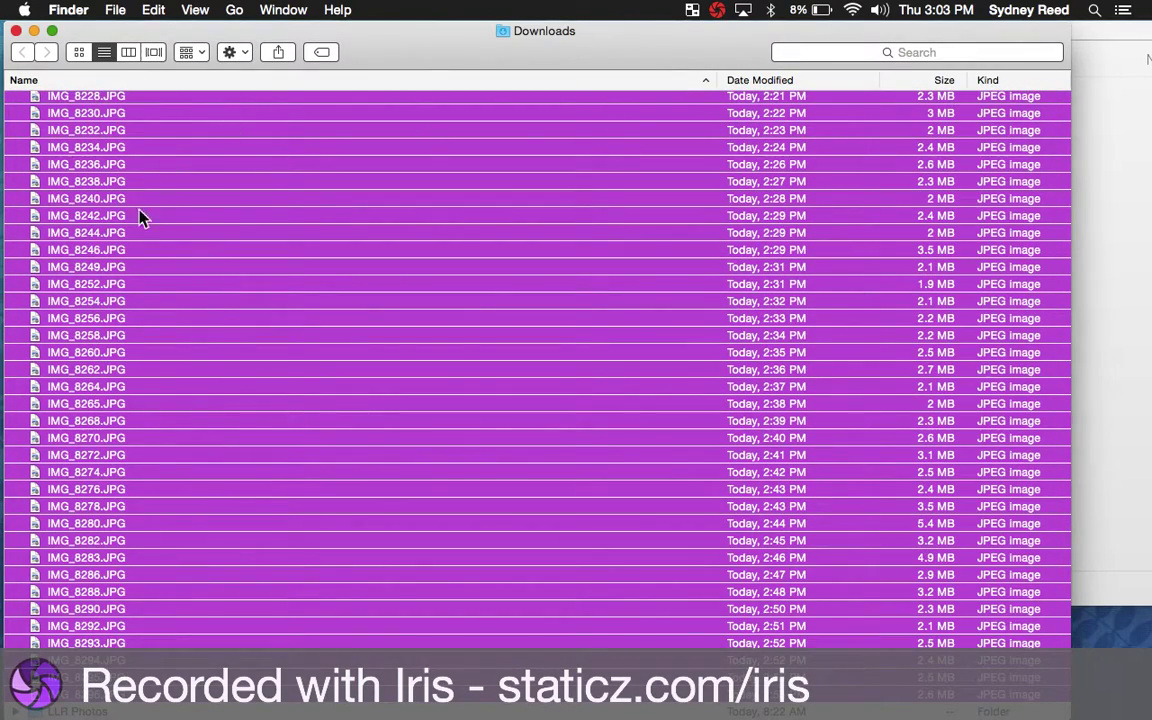
drag(391, 46, 158, 46)
drag(176, 241, 985, 252)
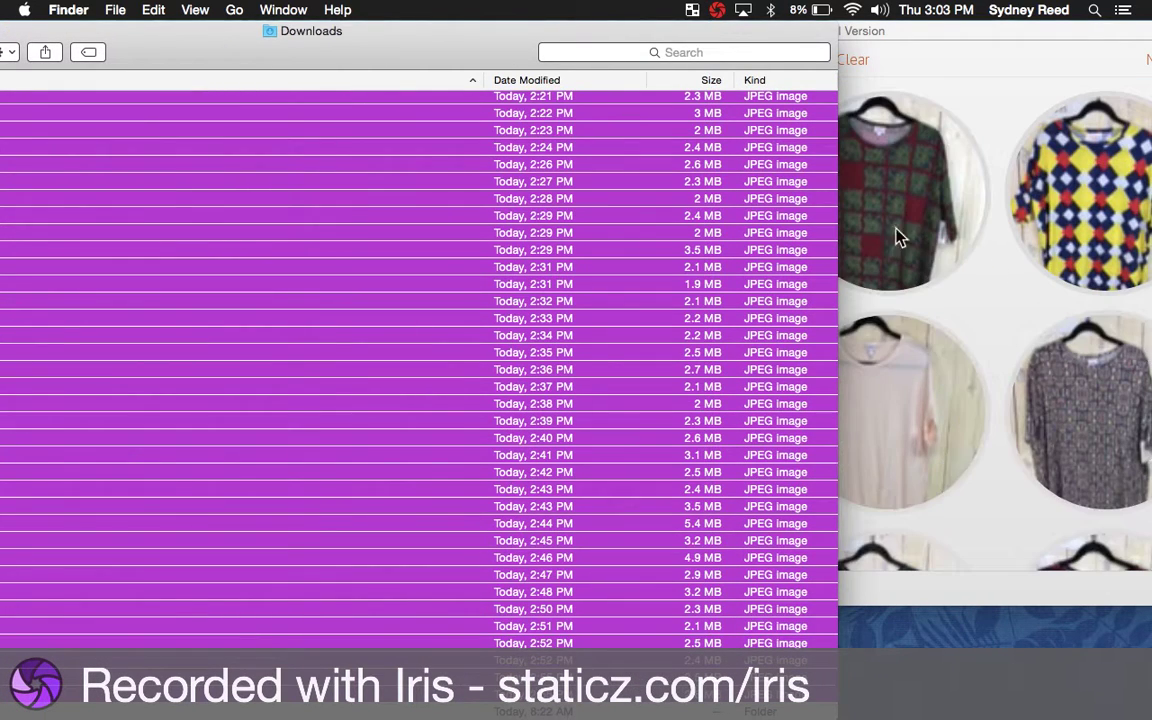
- Minimize the Downloads window, enlarge the Visual Watermark window to full size and continue to the watermark editing stage
double_click(327, 28)
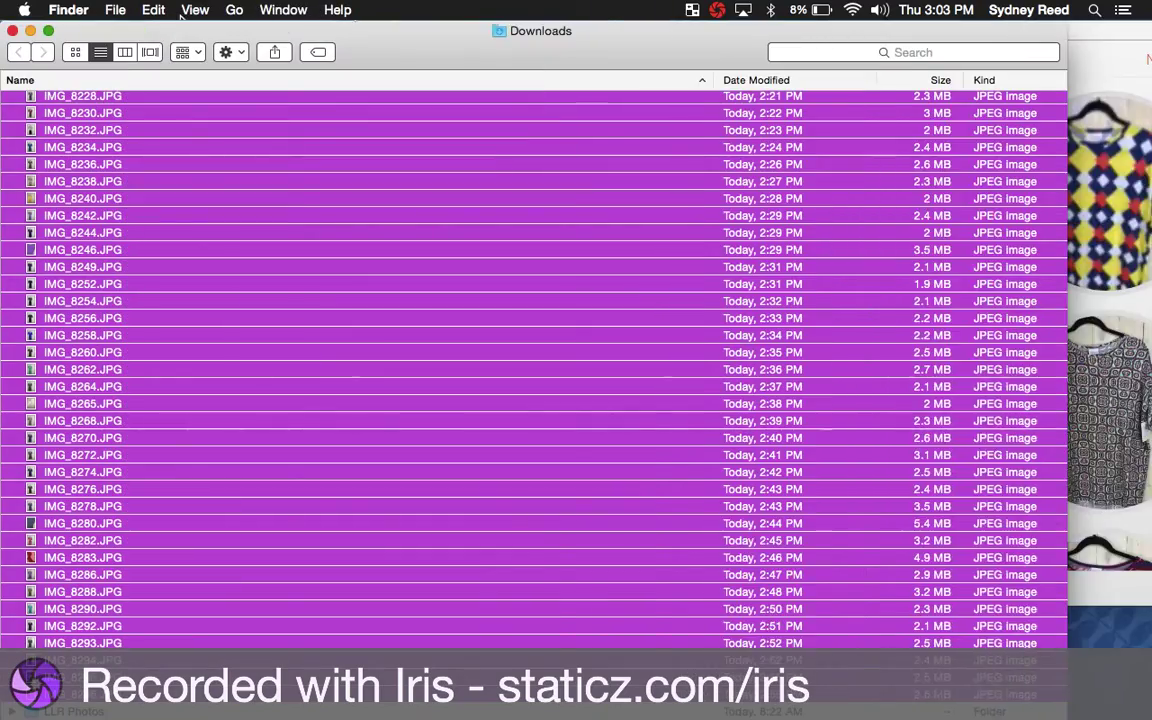
click(30, 31)
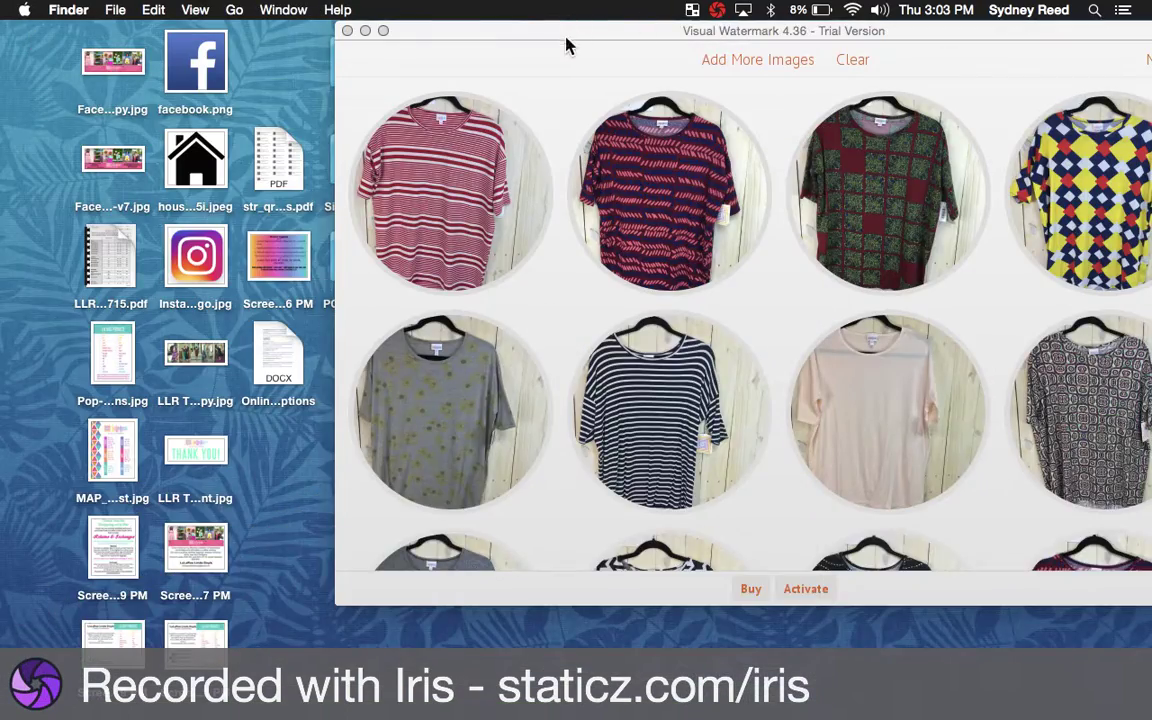
double_click(508, 30)
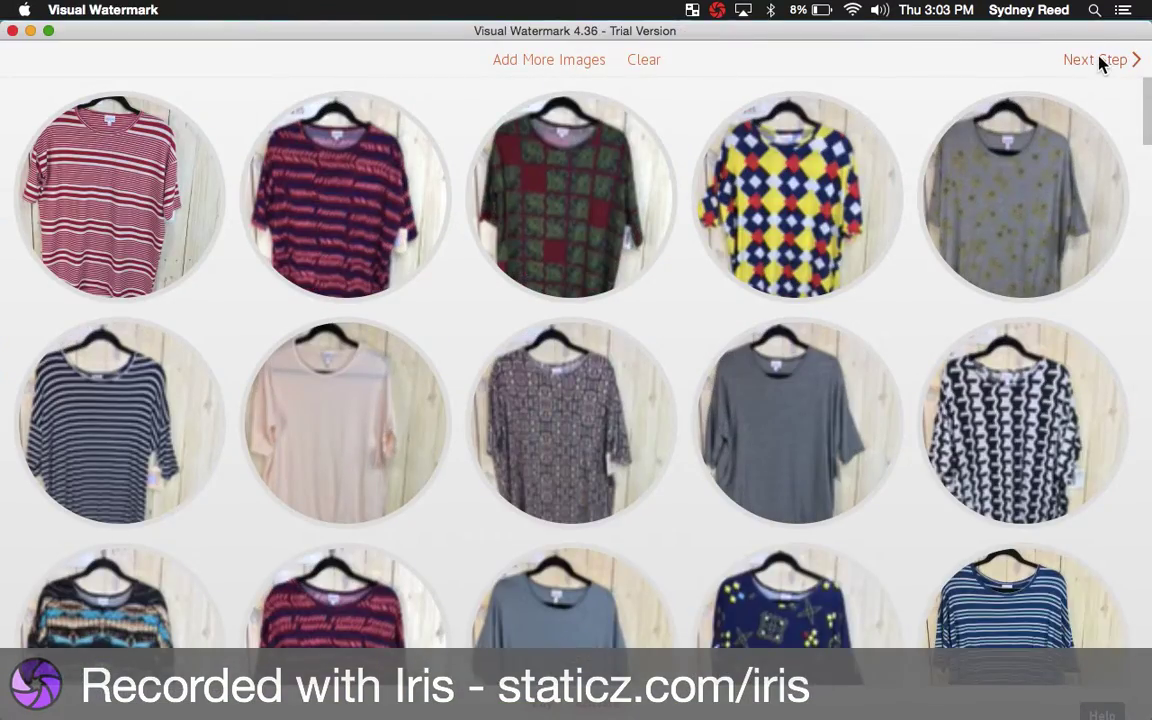
click(1101, 62)
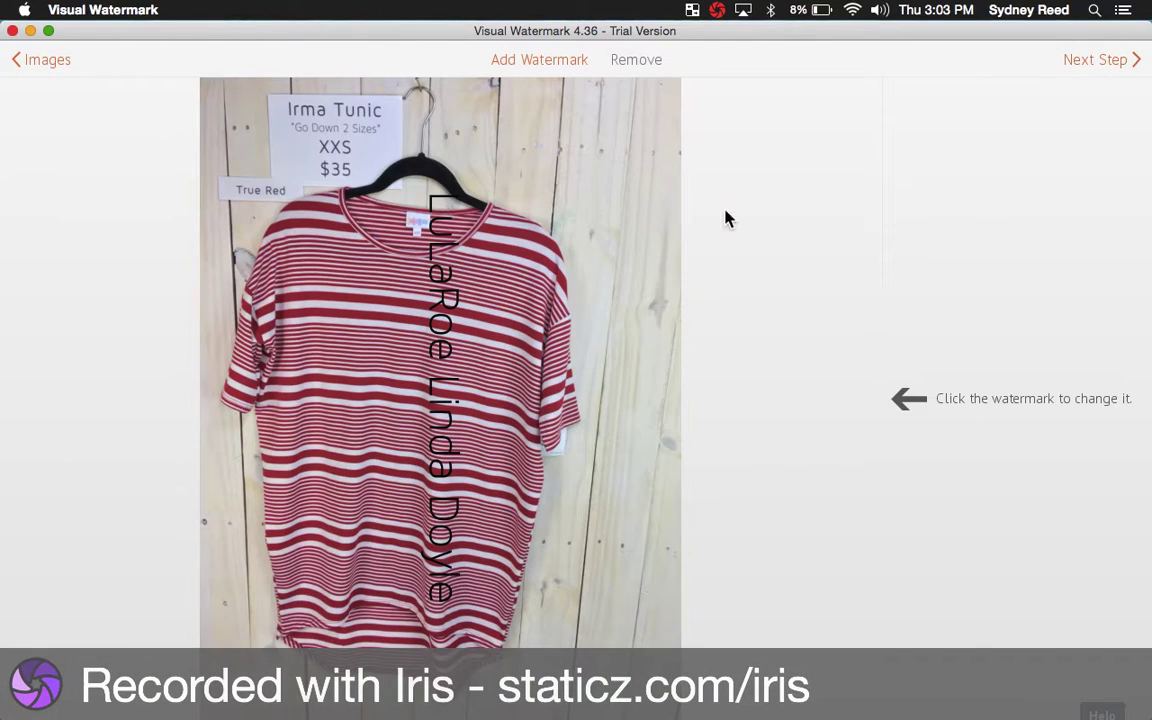
- Select the vertical watermark on the photo and view the symbols that can be inserted into its text
click(446, 293)
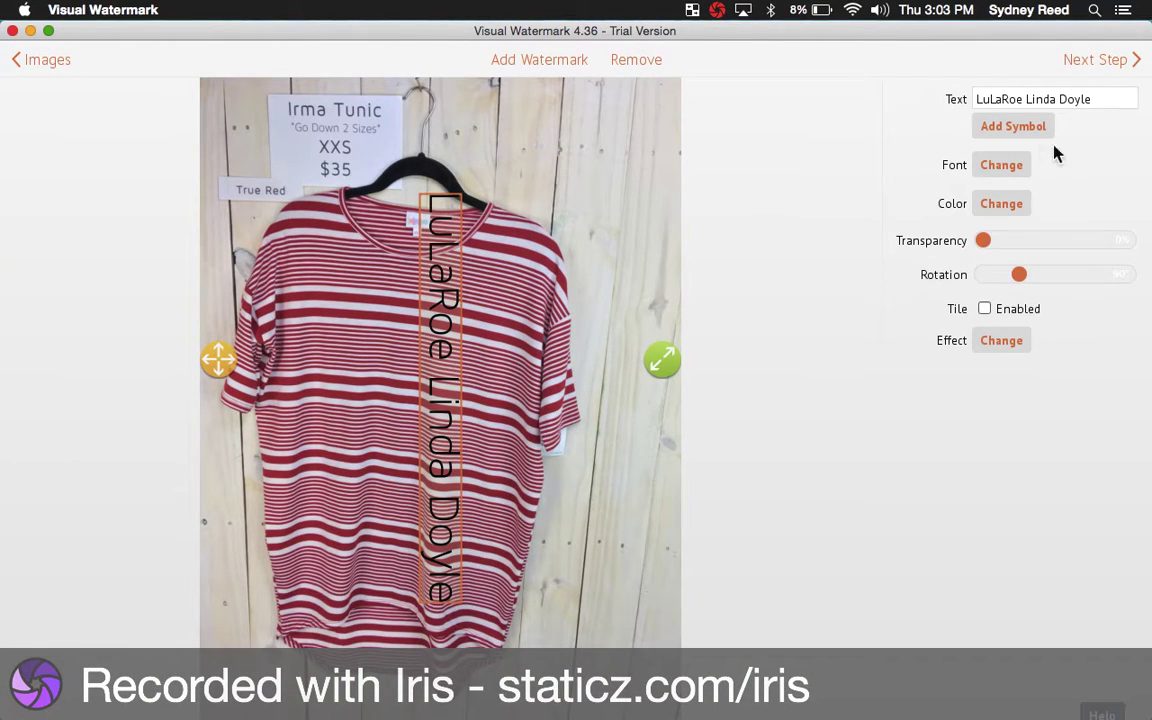
click(1106, 97)
click(1040, 129)
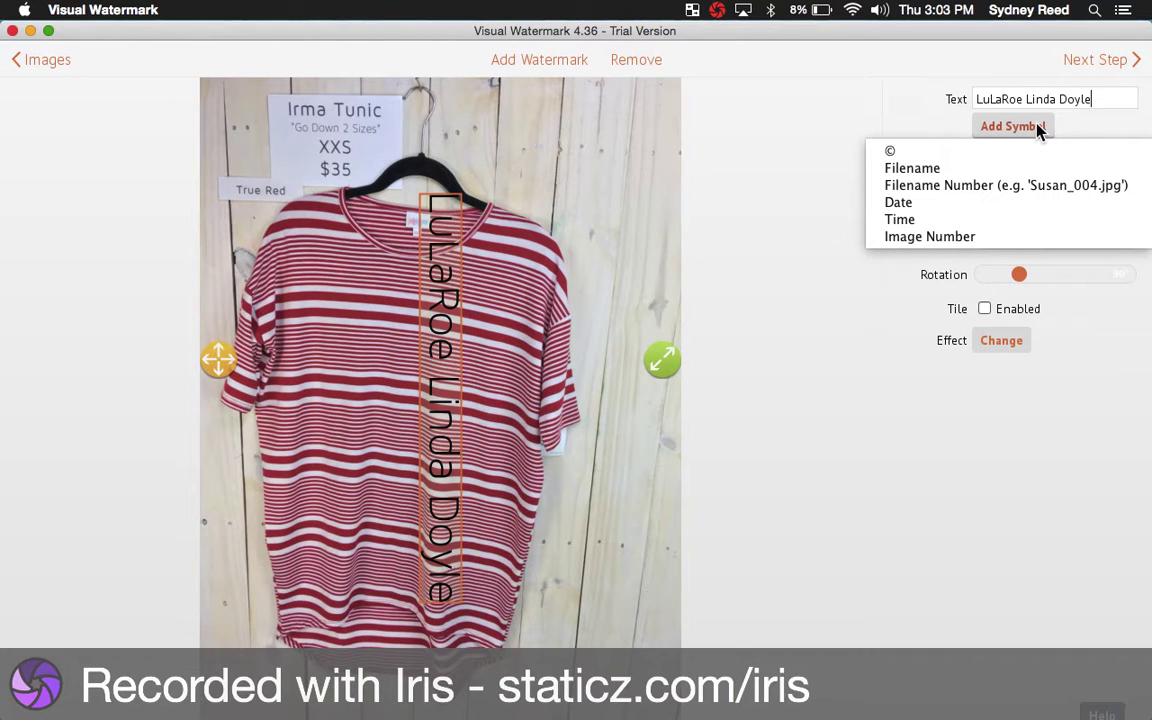
click(912, 136)
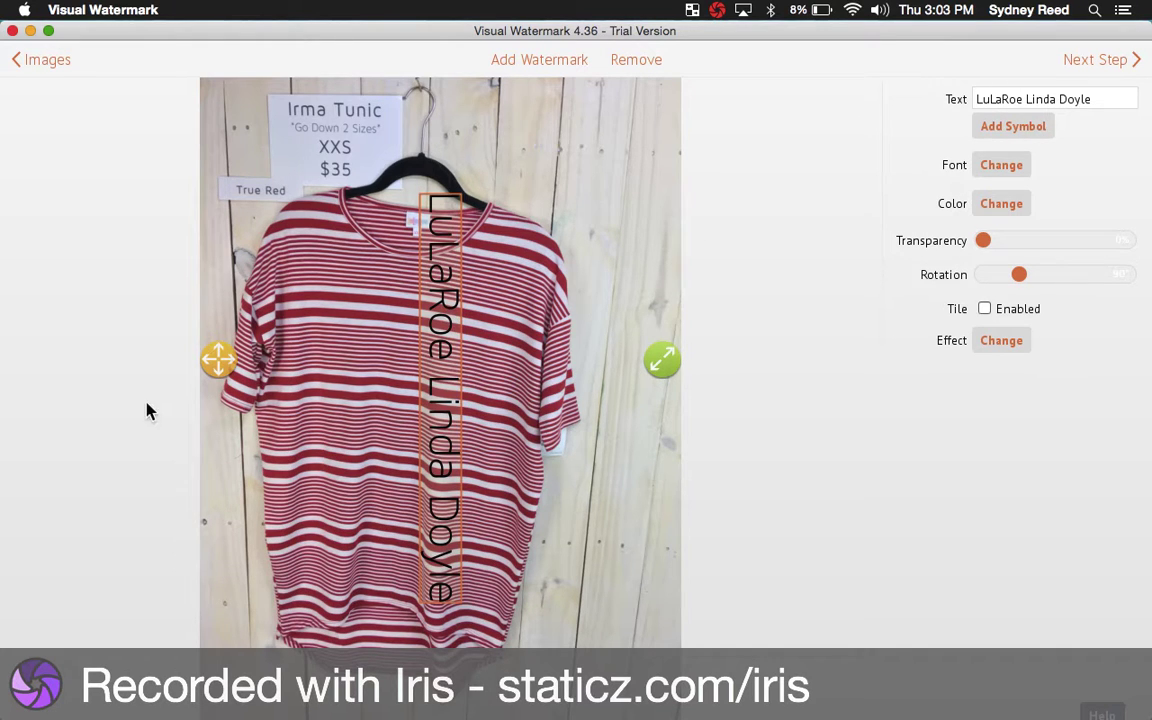
- Enlarge the watermark and place it along the photo's right edge, keeping 0% transparency and 90° rotation
drag(218, 358, 432, 336)
drag(870, 350, 970, 390)
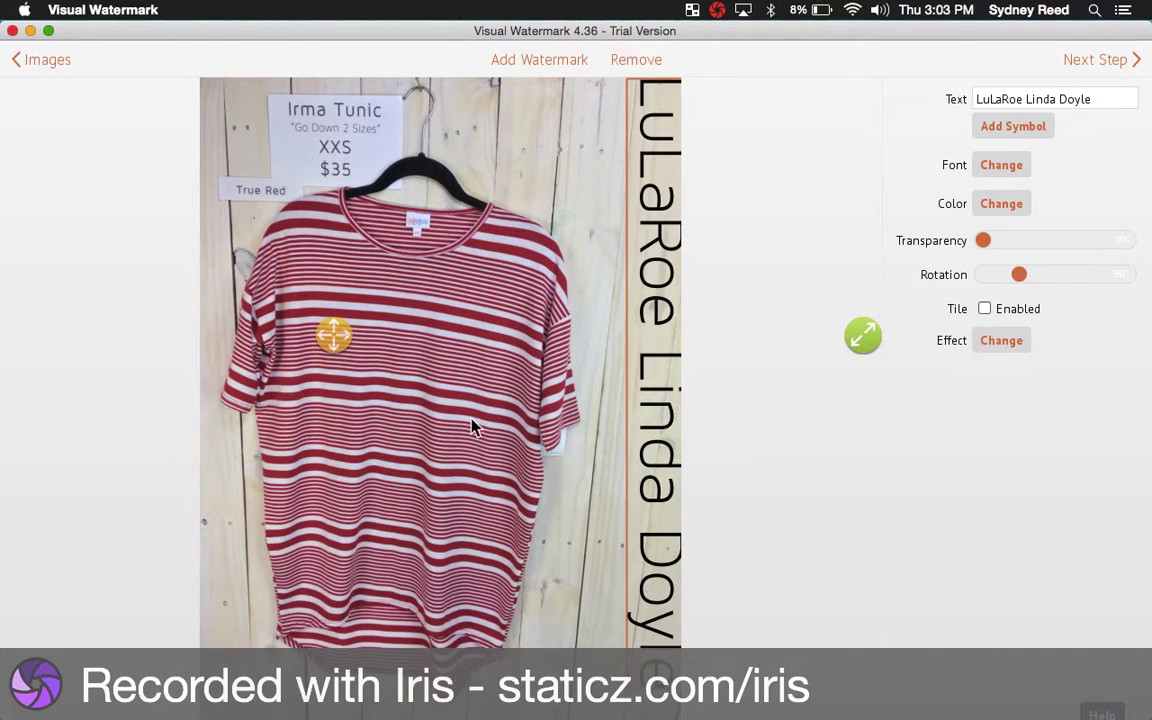
drag(330, 335, 329, 349)
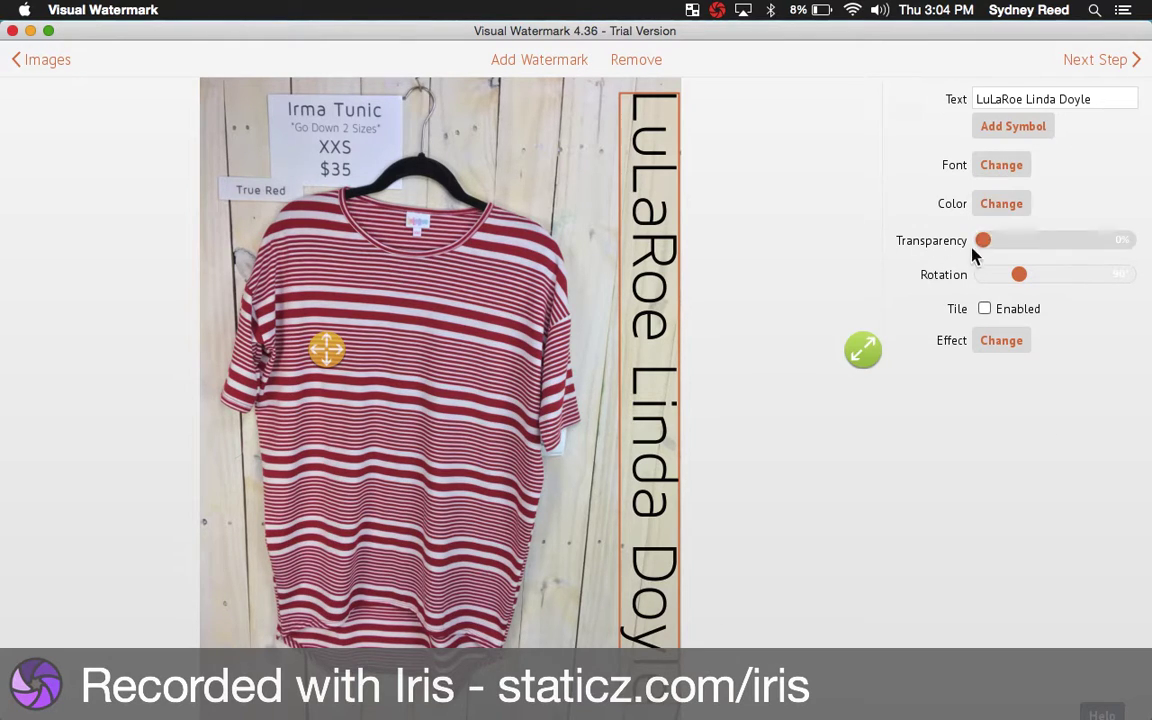
mouse_move(981, 245)
mouse_down()
mouse_move(1113, 249)
mouse_move(972, 244)
mouse_up()
mouse_move(1022, 280)
mouse_down()
mouse_move(1130, 290)
mouse_move(990, 290)
mouse_move(1033, 297)
mouse_move(1018, 295)
mouse_up()
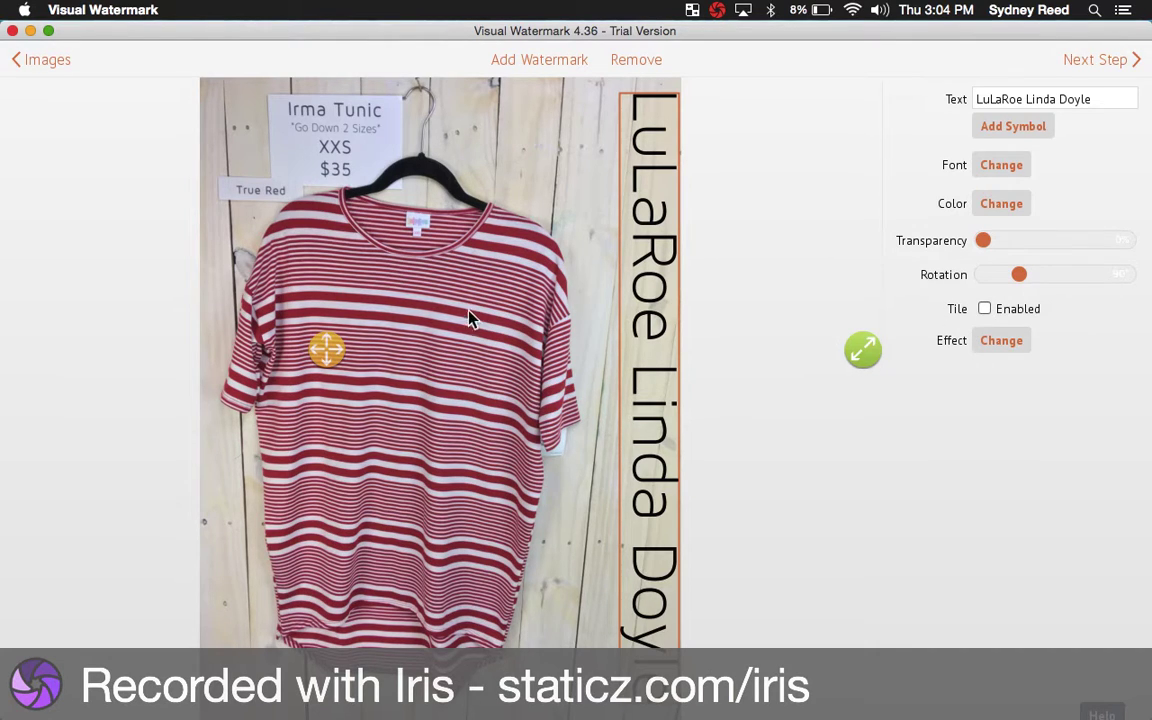
- Continue to the output settings and choose the 7-21 folder on the Desktop as the output folder
click(1120, 62)
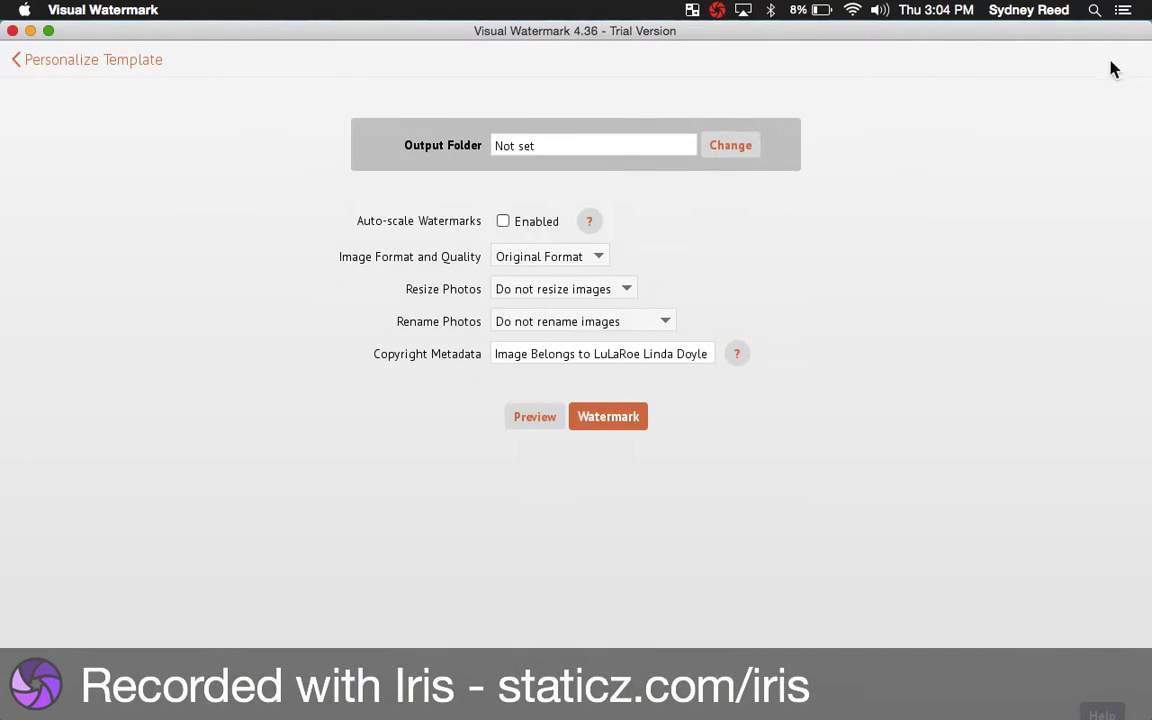
click(730, 152)
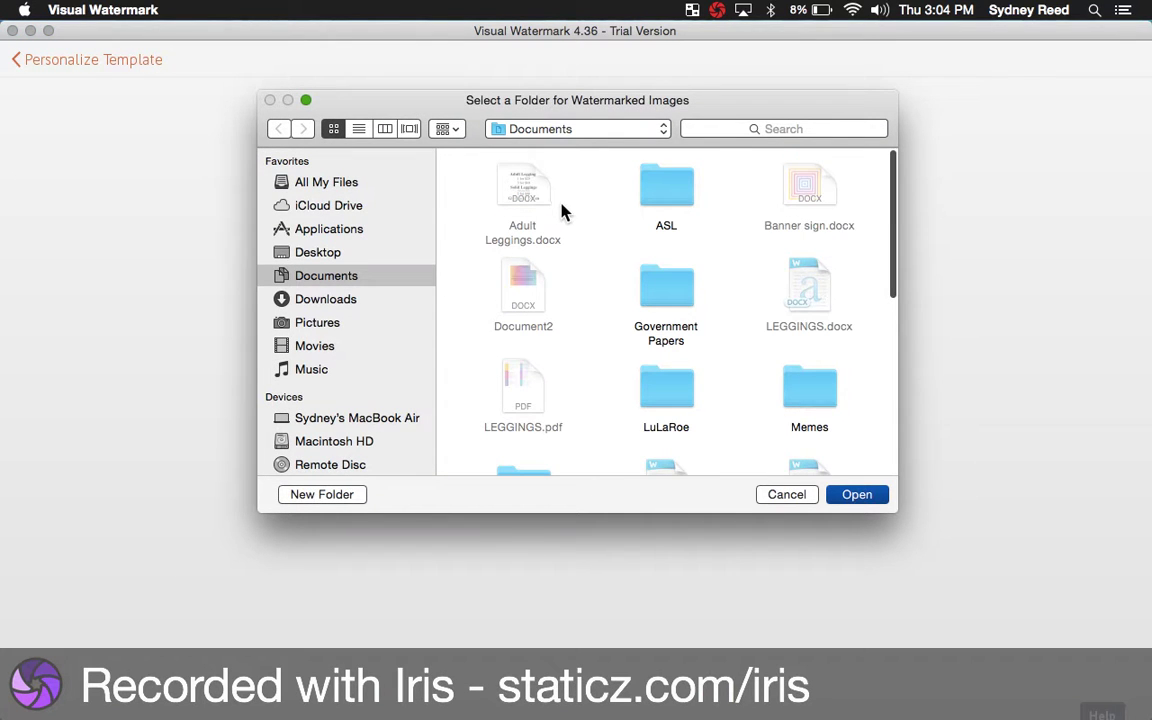
click(287, 300)
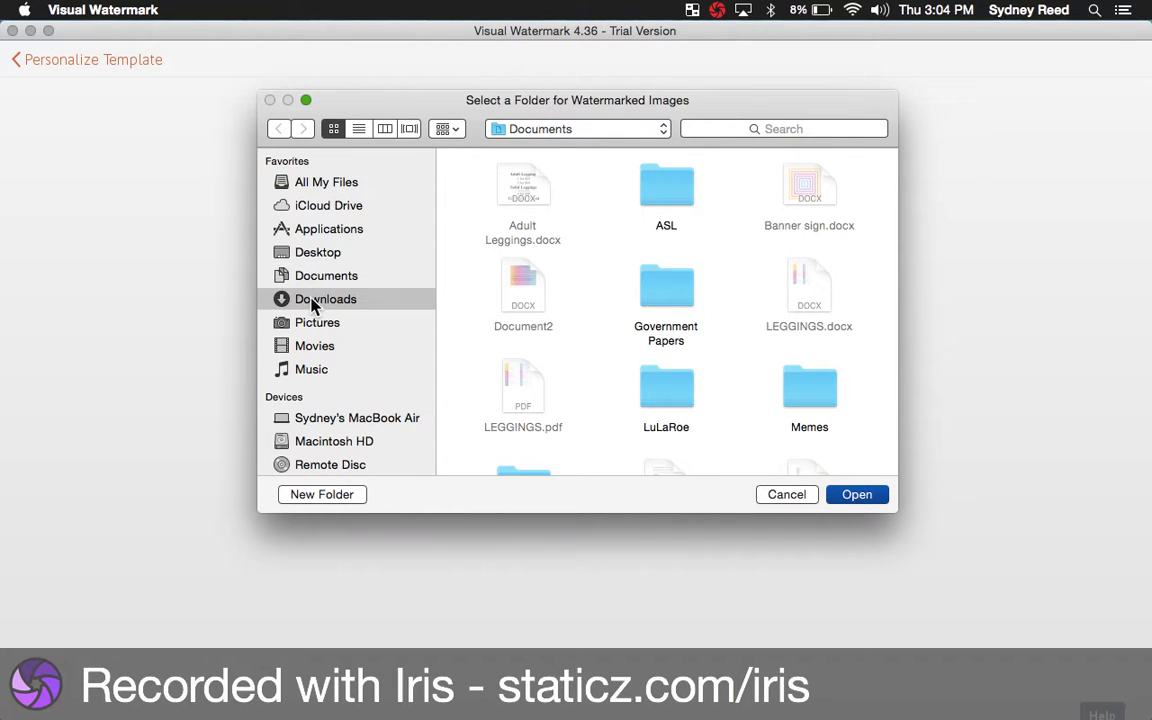
click(303, 262)
double_click(529, 196)
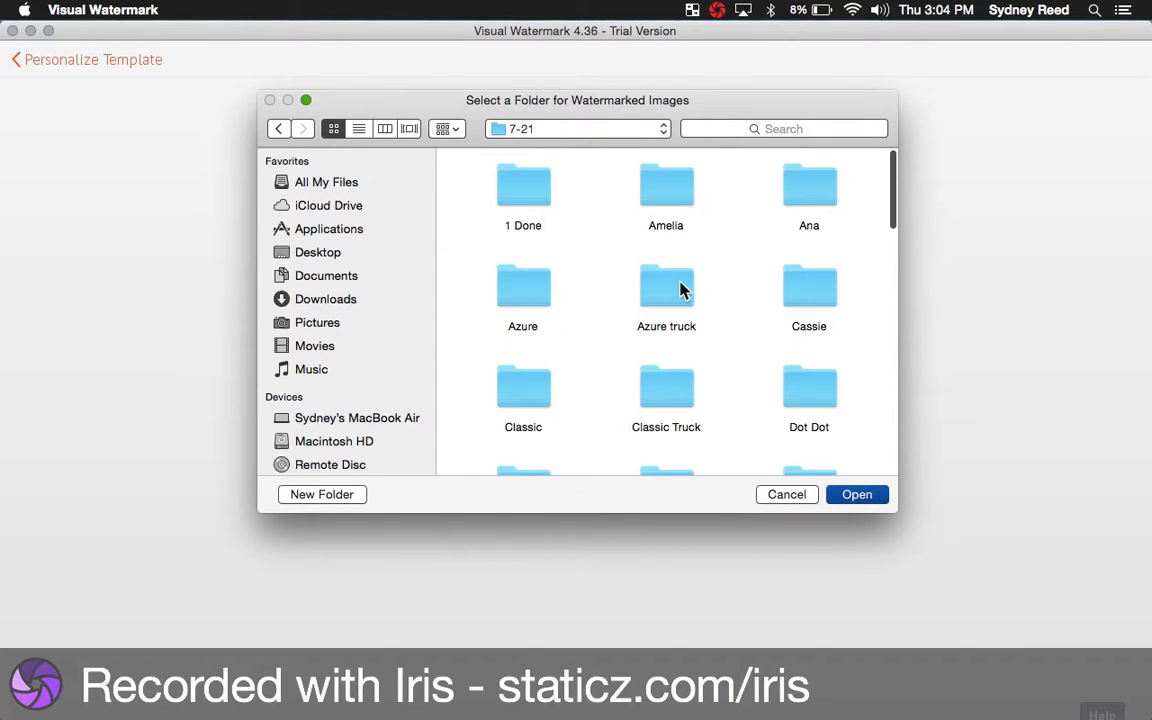
click(858, 494)
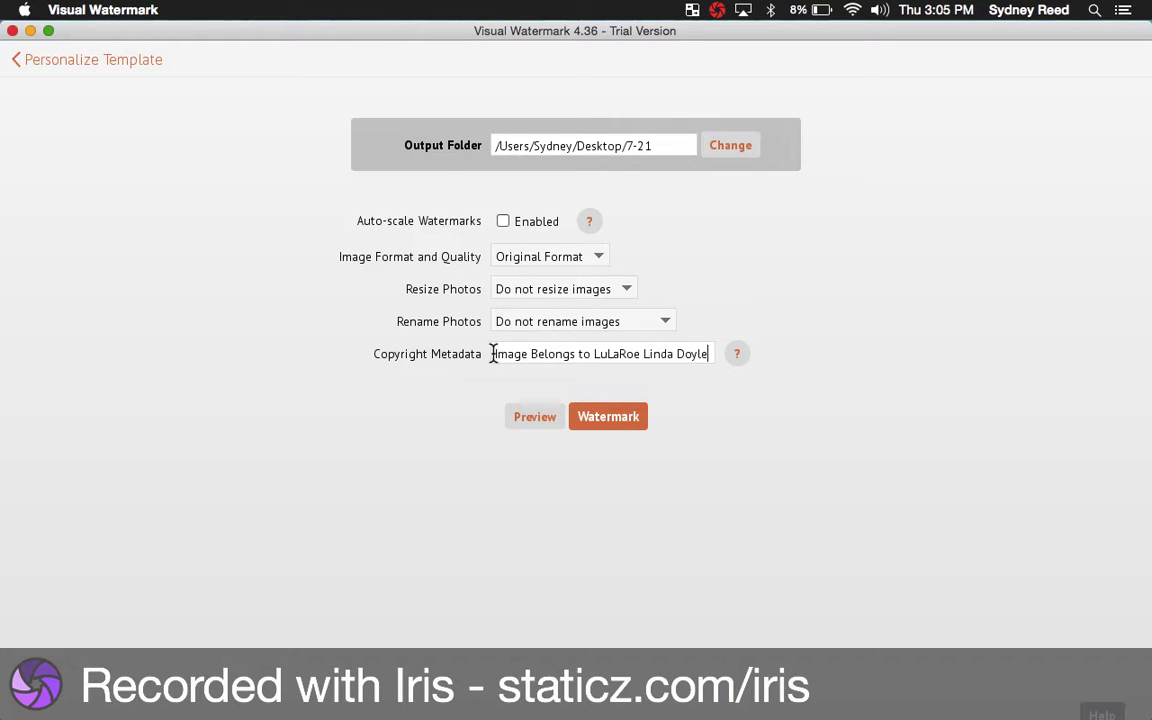
- Highlight the copyright metadata text and read the explanation of that setting
drag(492, 354, 758, 366)
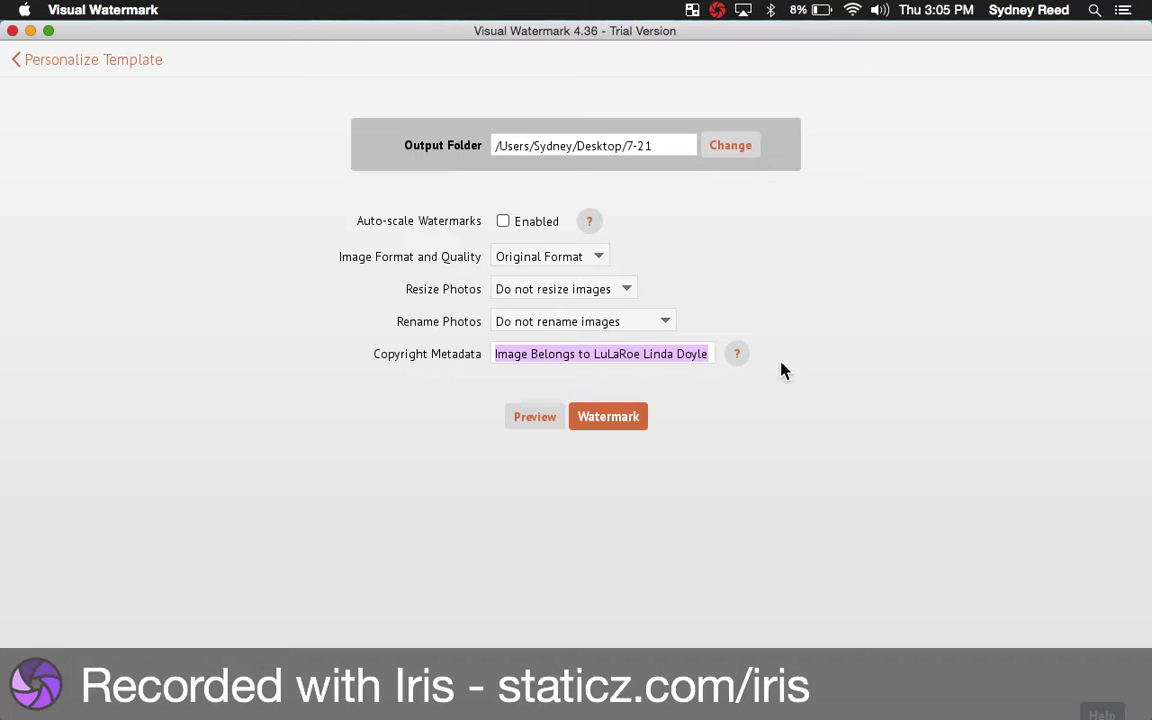
click(739, 361)
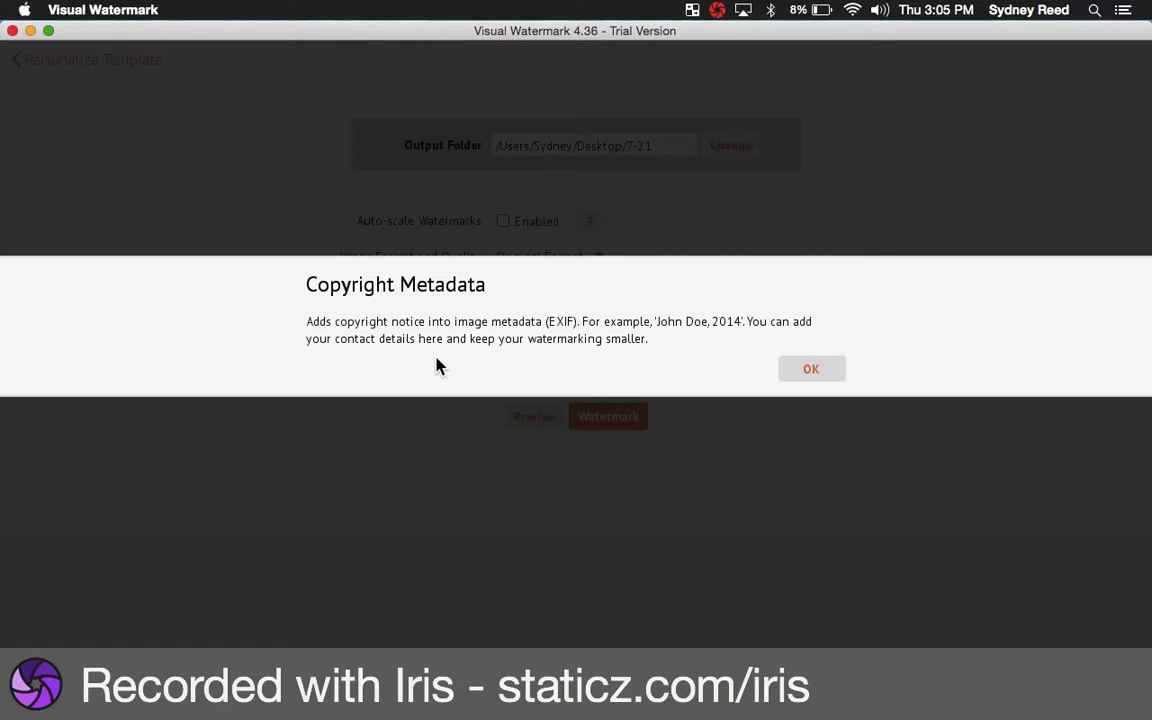
click(812, 370)
- Enable auto-scaled watermarks and start watermarking the photos
click(599, 353)
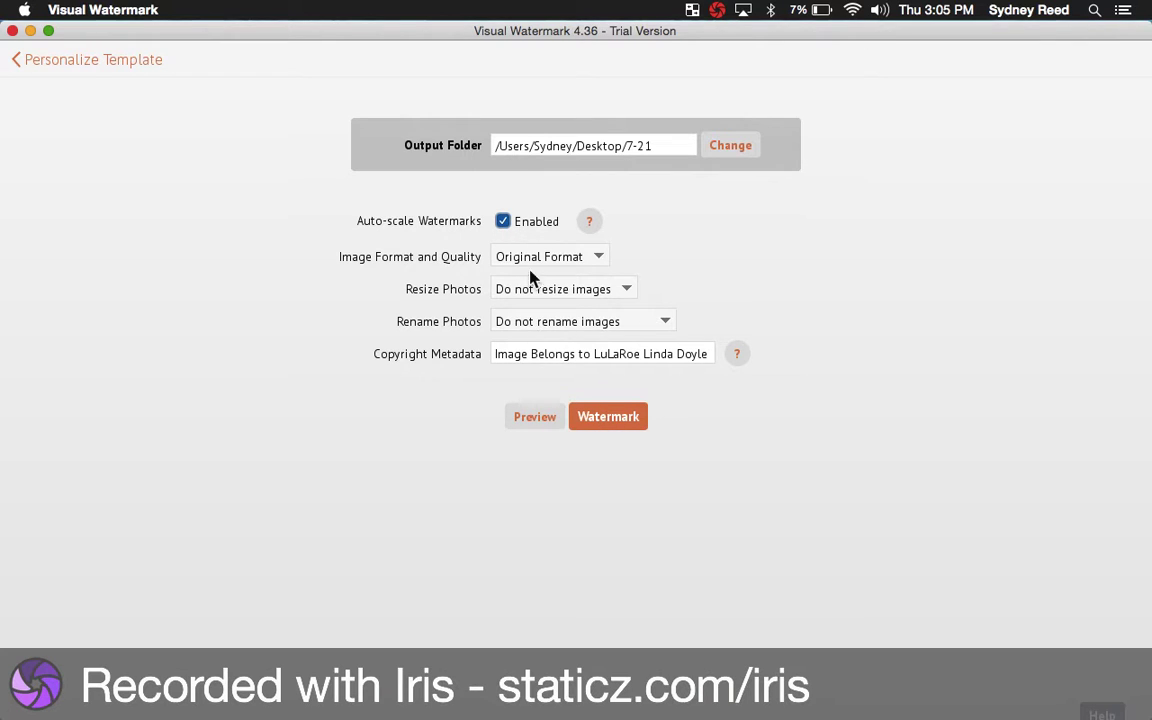
click(601, 426)
click(631, 390)
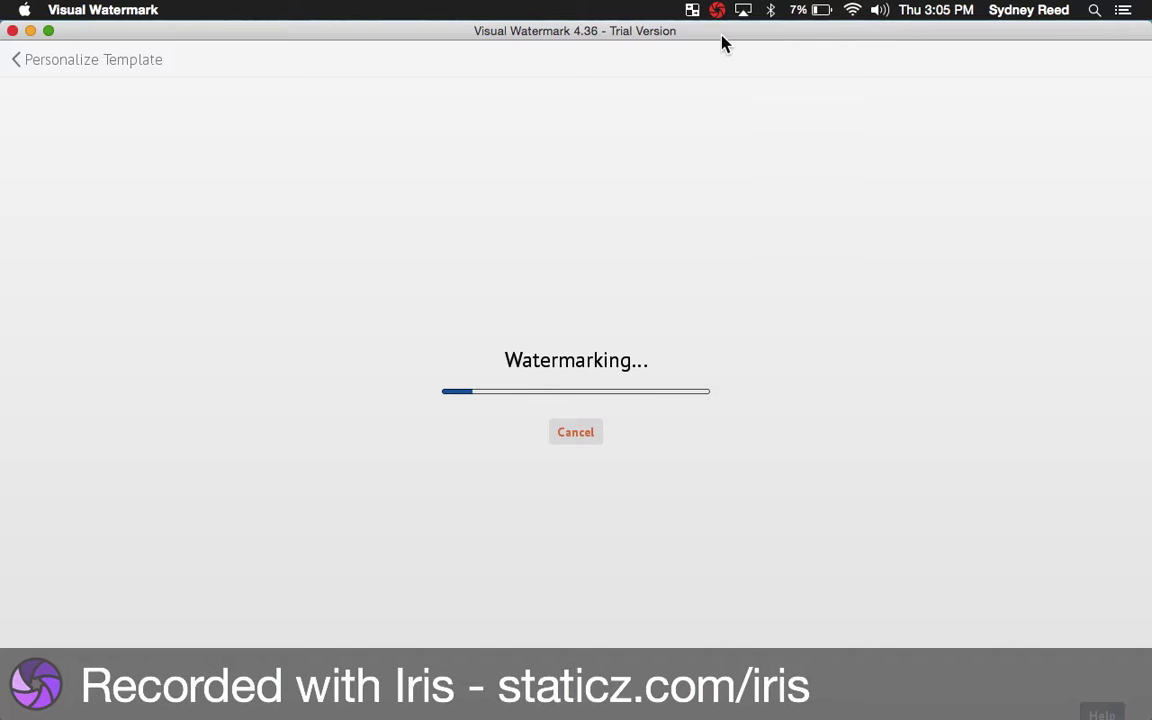
- Take the Visual Watermark window out of full size and open the 7-21 folder on the desktop in Finder
key(ctrl+super+f)
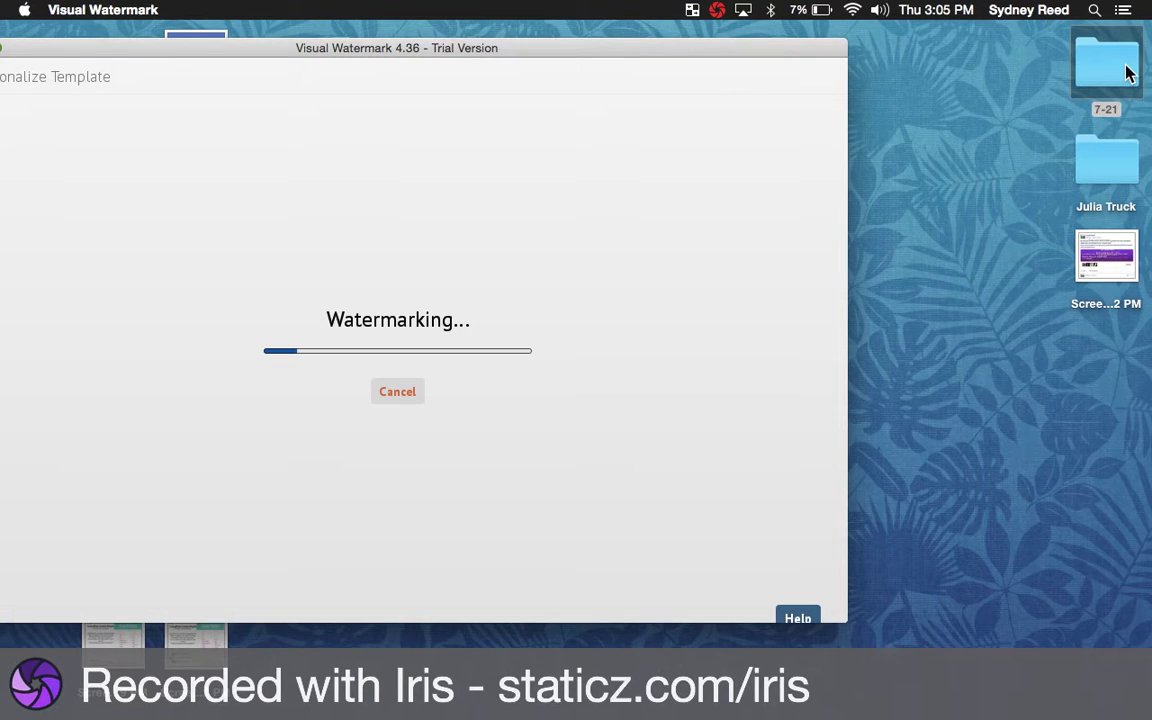
click(1127, 70)
double_click(1108, 60)
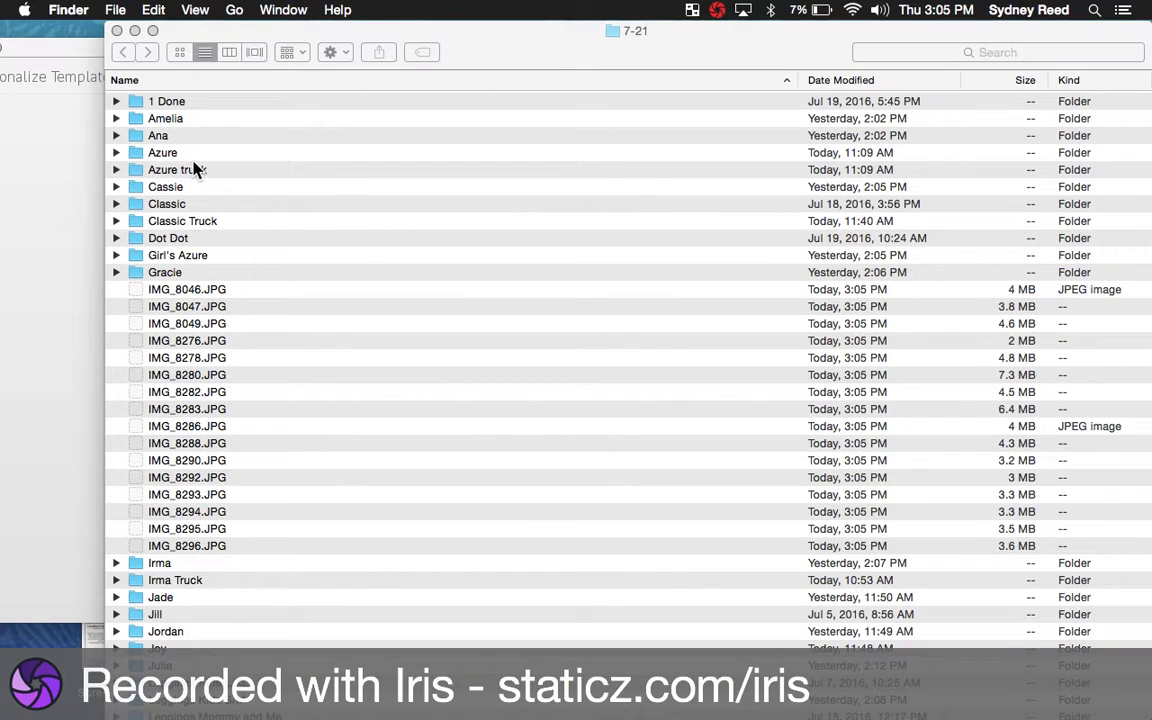
- Open the Azure folder inside 7-21 and view the photo 2-Azure-XS-5.JPG
click(180, 166)
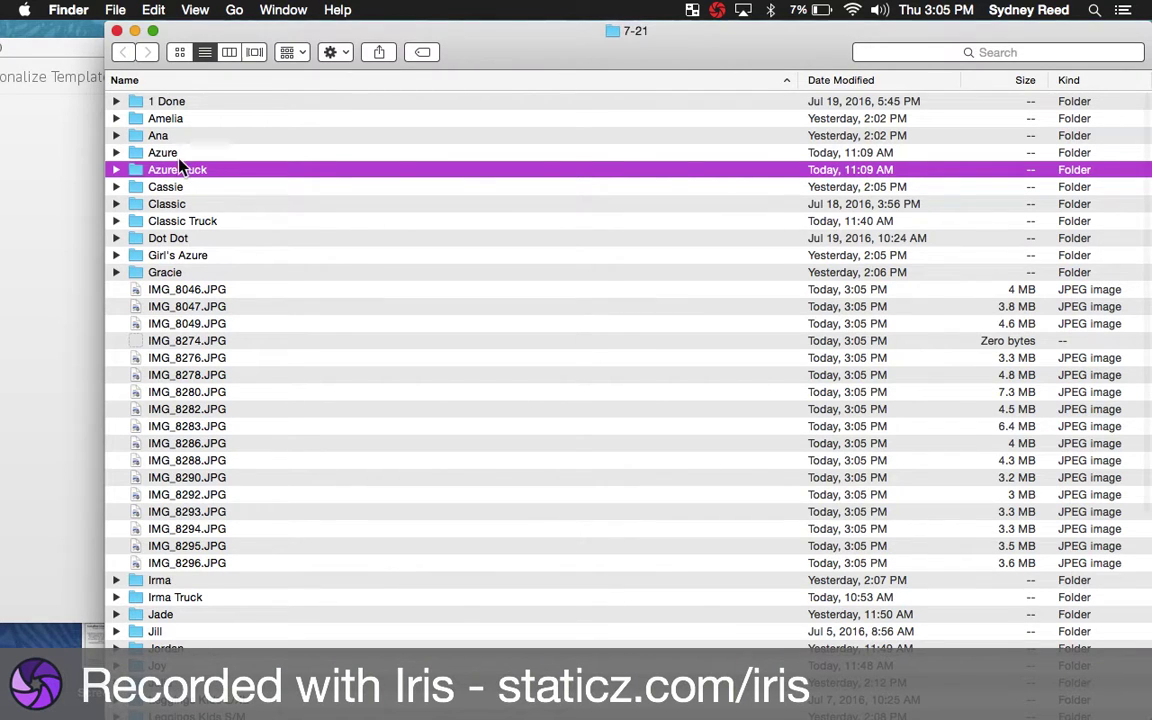
click(172, 154)
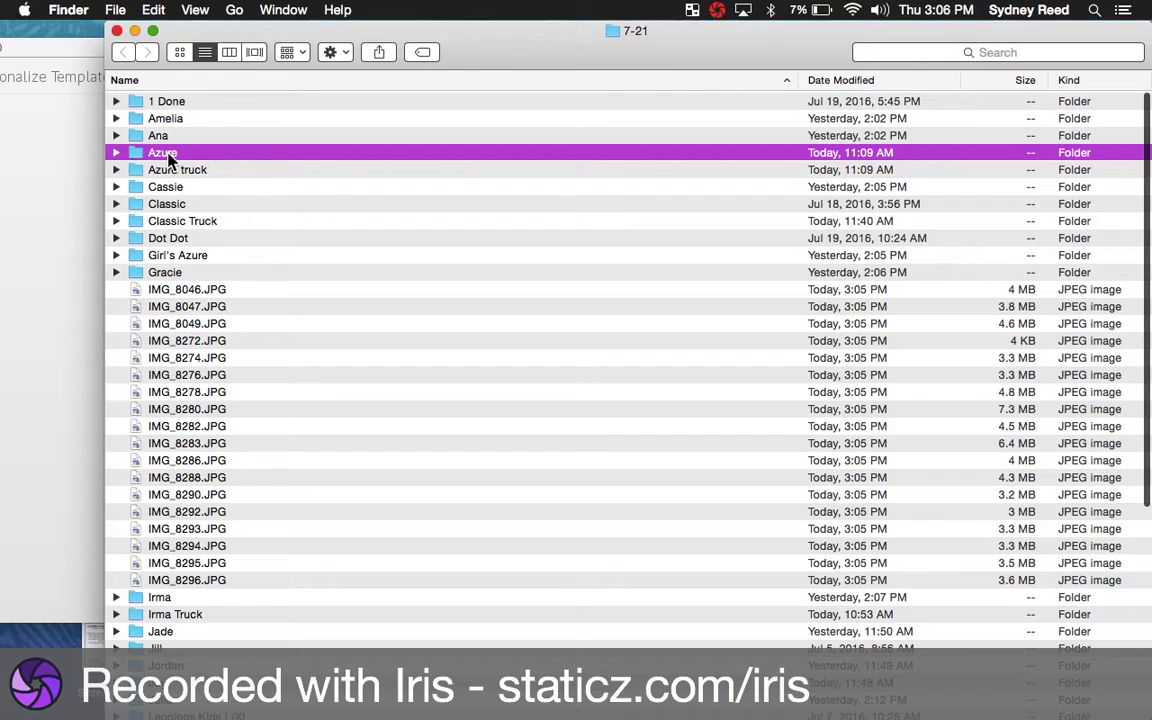
double_click(168, 155)
click(190, 156)
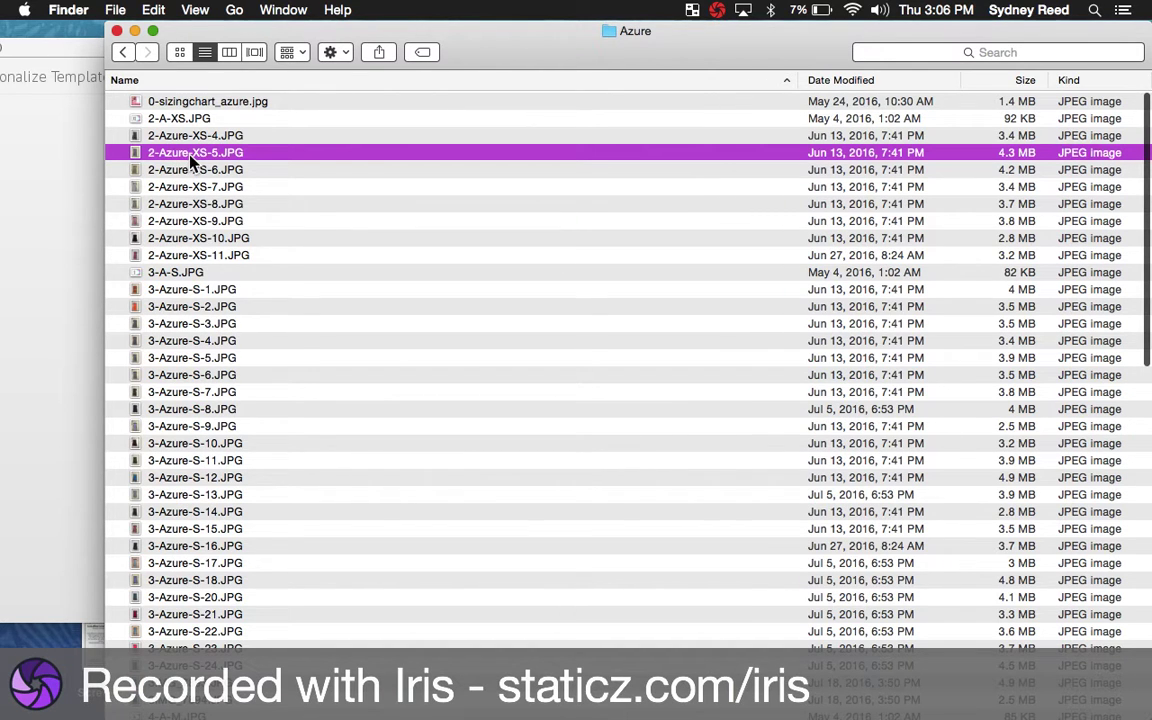
double_click(190, 156)
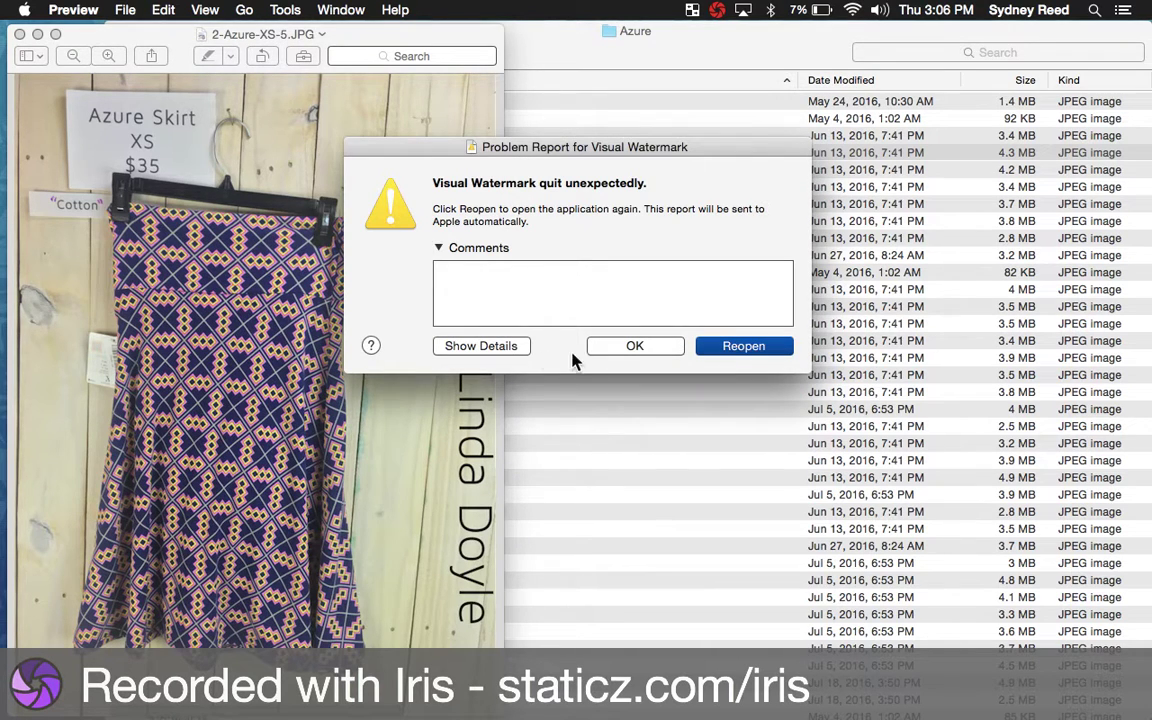
- Dismiss the Visual Watermark problem report without reopening the app, then clear away the photo preview and the Azure folder window
click(634, 346)
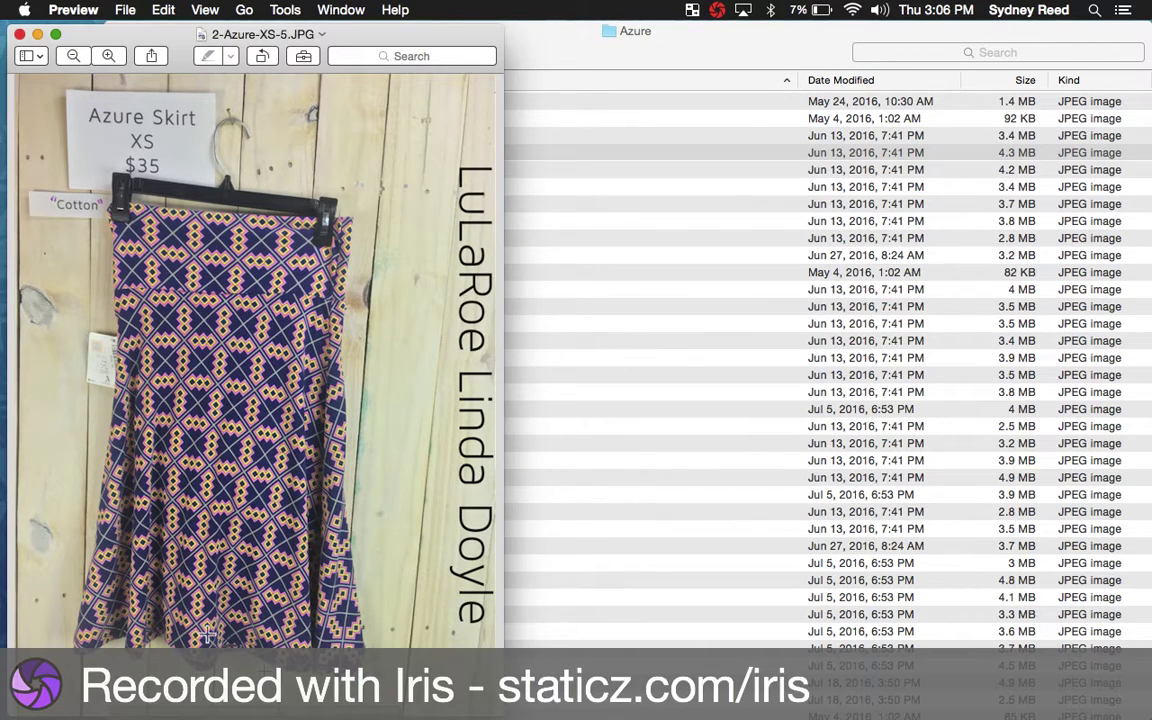
click(19, 34)
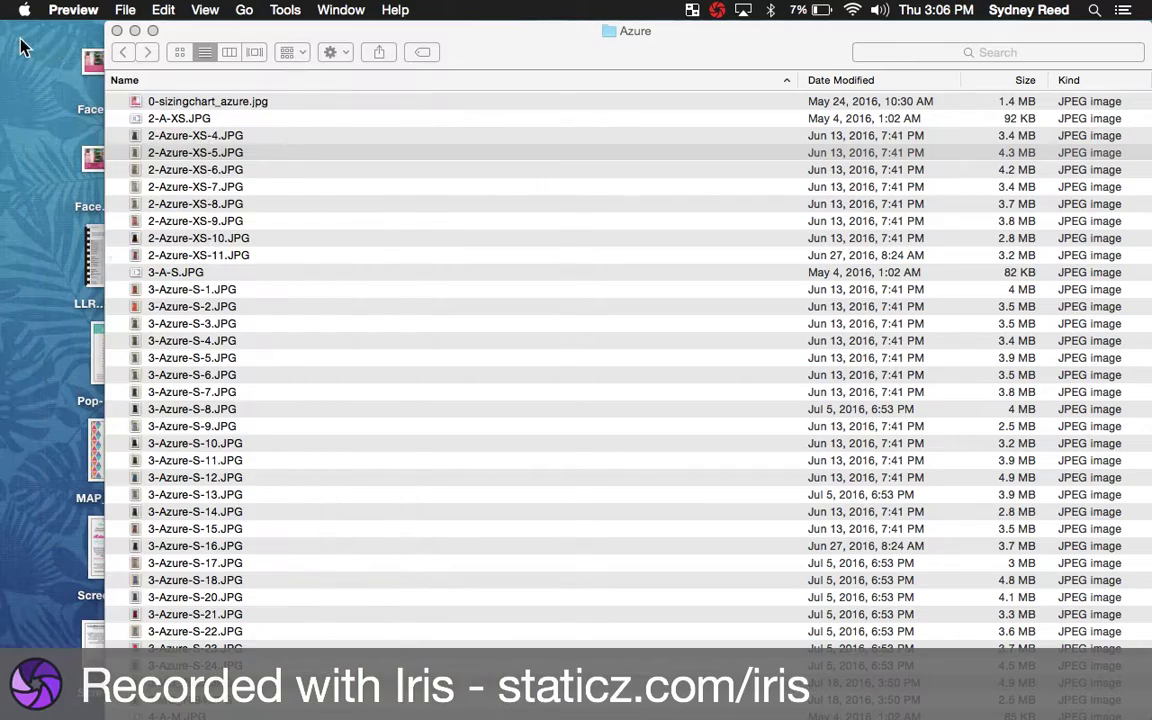
click(118, 31)
- Bring back the Downloads and Azure folder windows
mouse_move(4, 258)
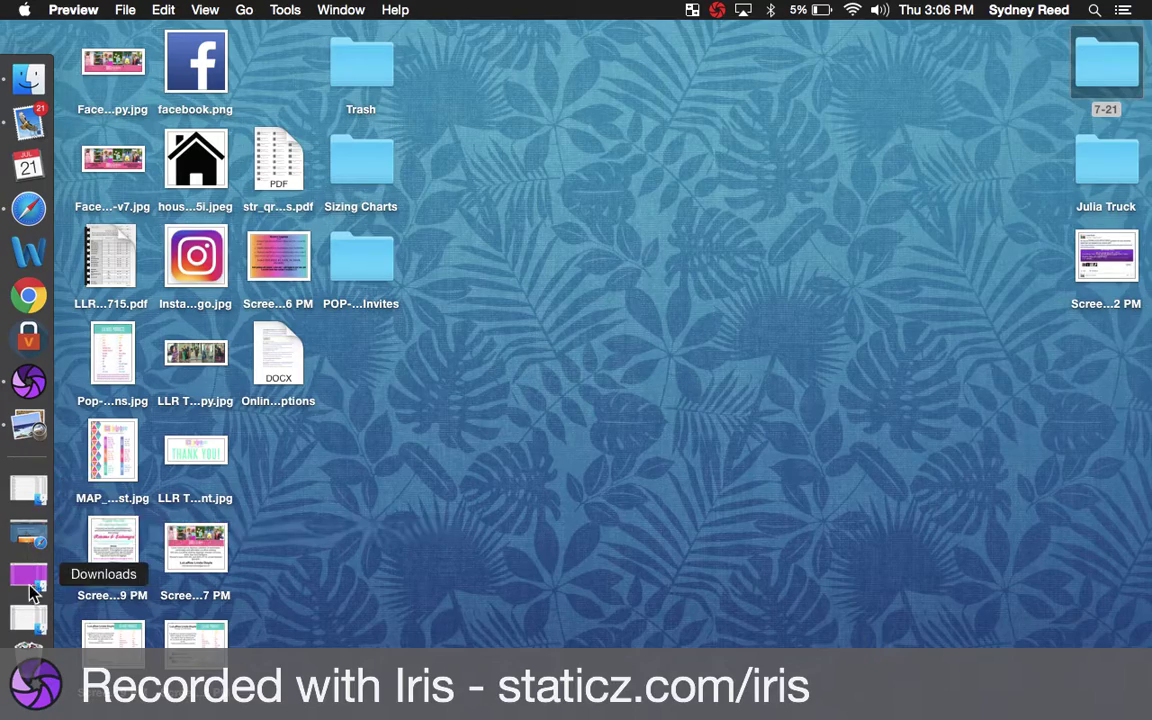
click(31, 624)
click(27, 556)
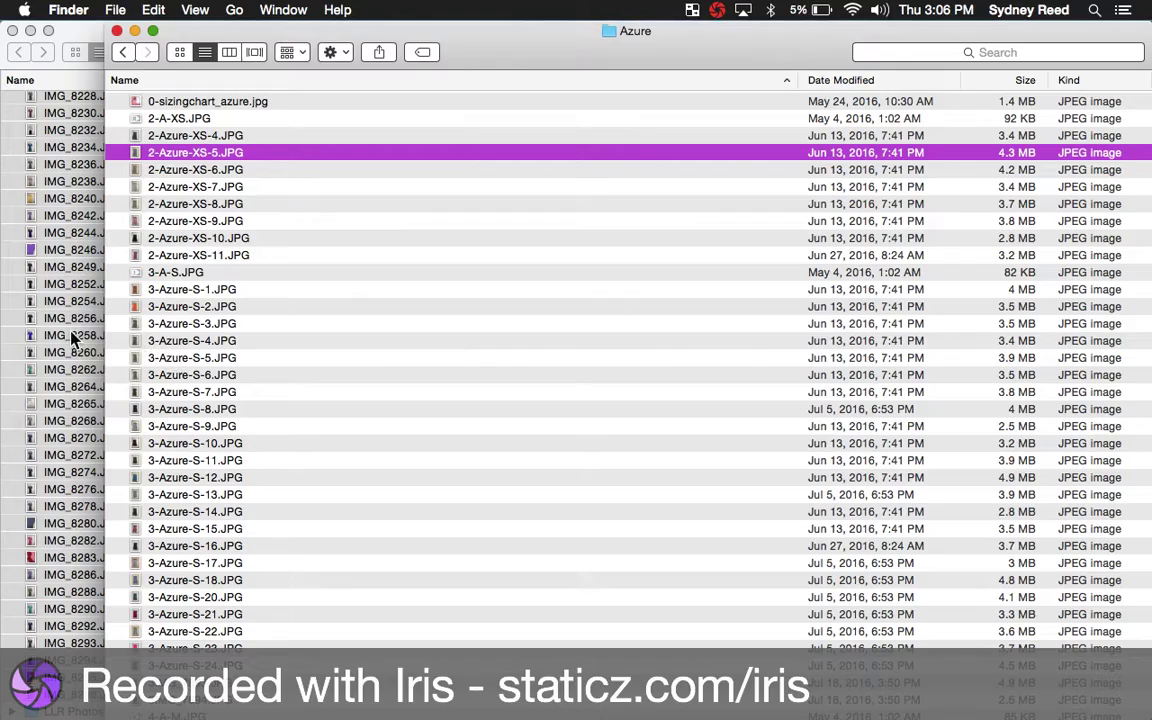
- Bring the Downloads window forward, check the beginning of its photo list and close the window
click(66, 303)
click(128, 284)
scroll(128, 286, up, 10)
scroll(128, 288, up, 10)
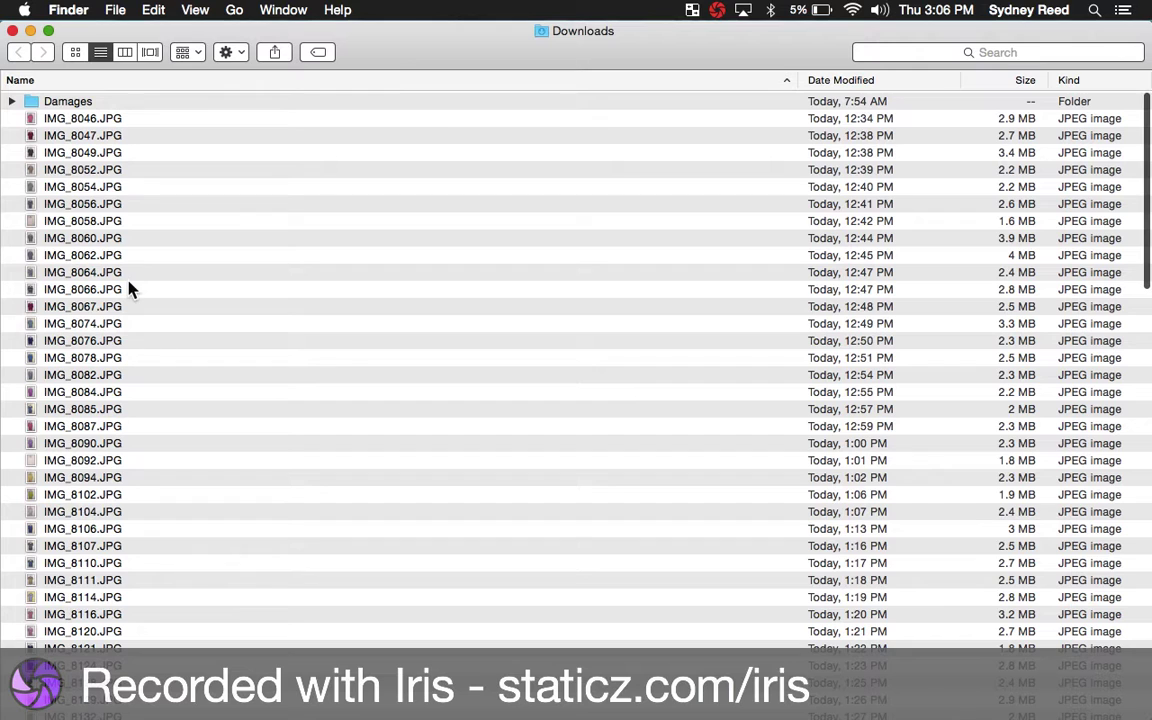
click(12, 31)
- Return from the Azure folder to 7-21 and look through the watermarked photos from IMG_8046.JPG onward
scroll(210, 245, down, 5)
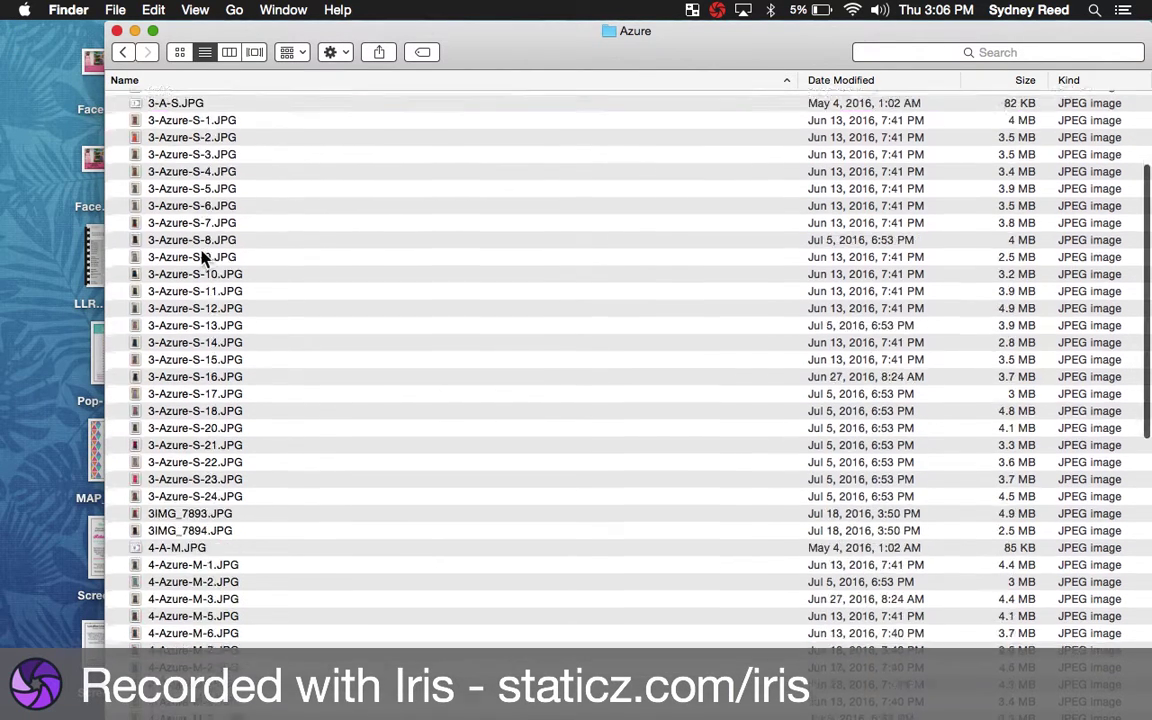
click(121, 52)
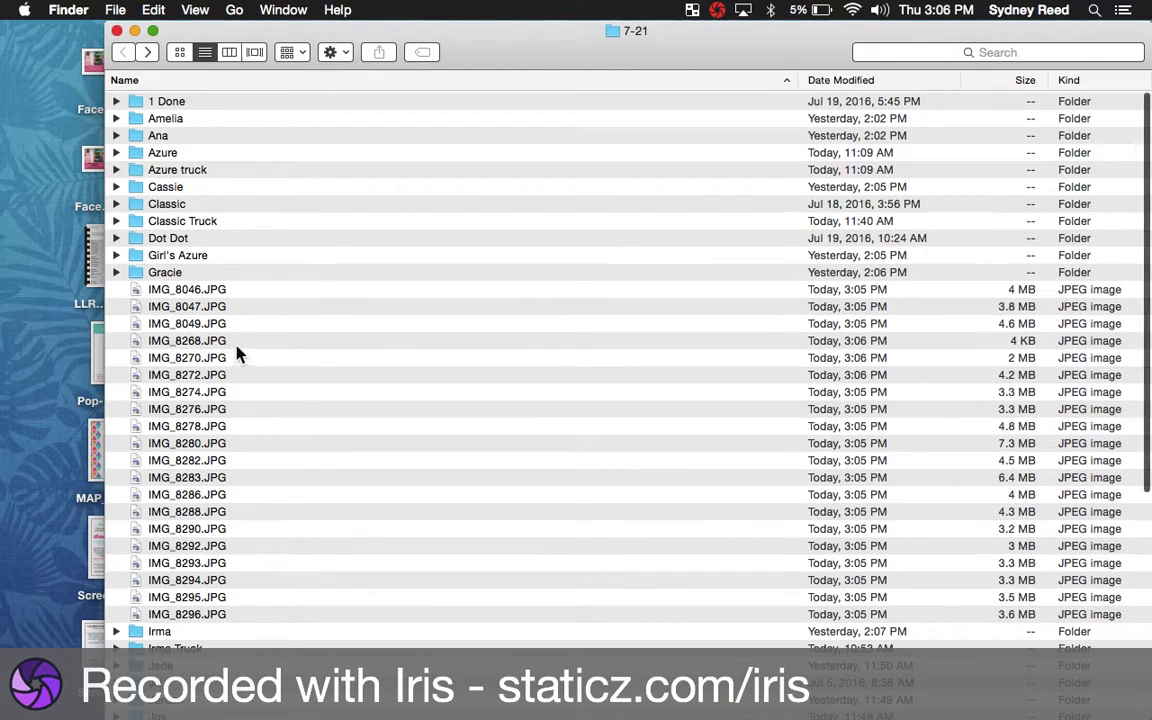
scroll(237, 352, down, 3)
click(208, 203)
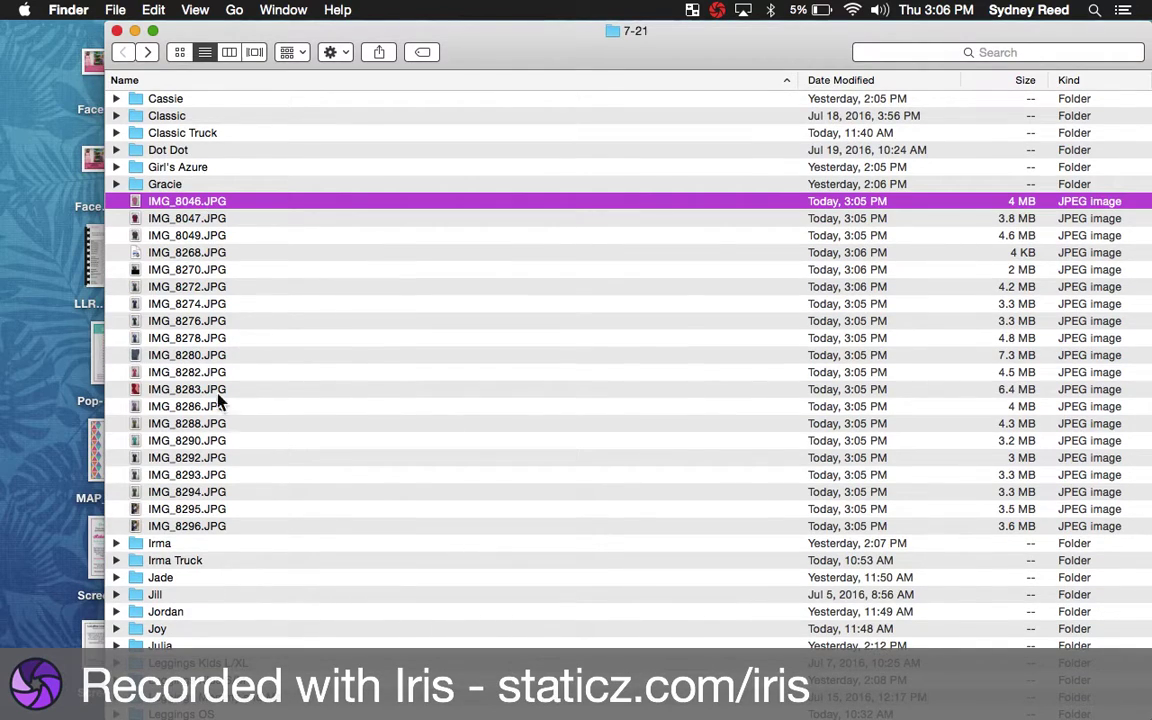
scroll(224, 442, down, 5)
scroll(222, 444, up, 5)
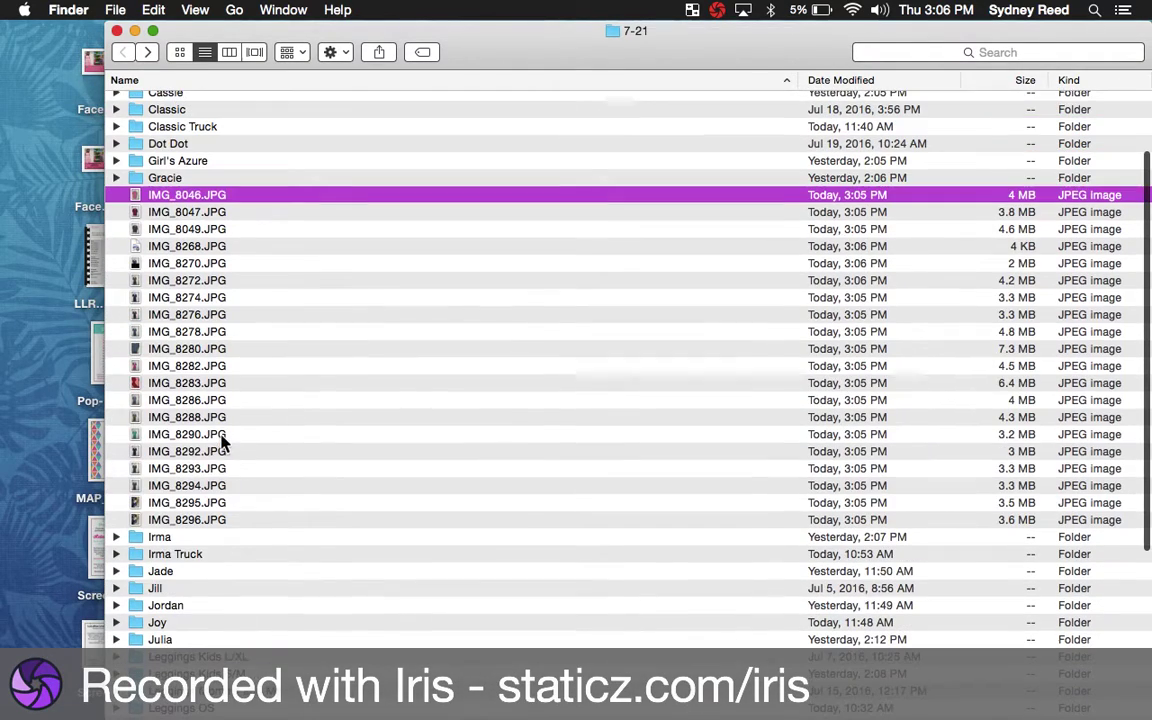
- Open IMG_8296.JPG to check its watermark, then close the preview
click(190, 520)
double_click(190, 520)
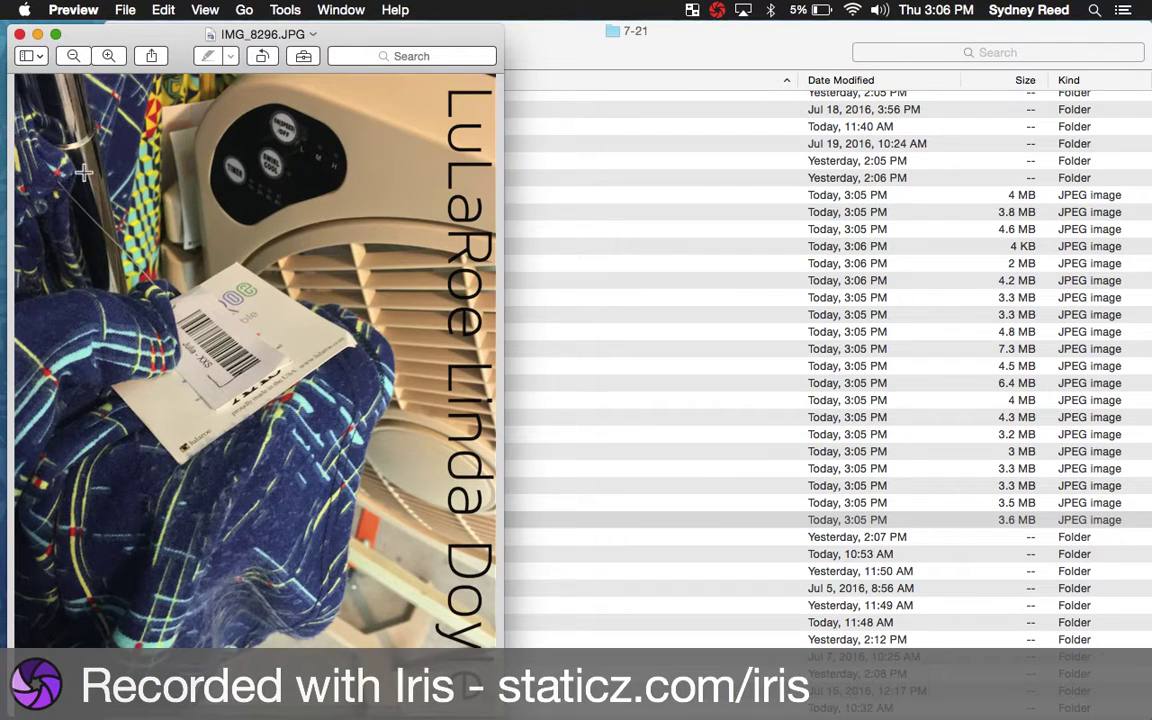
click(19, 34)
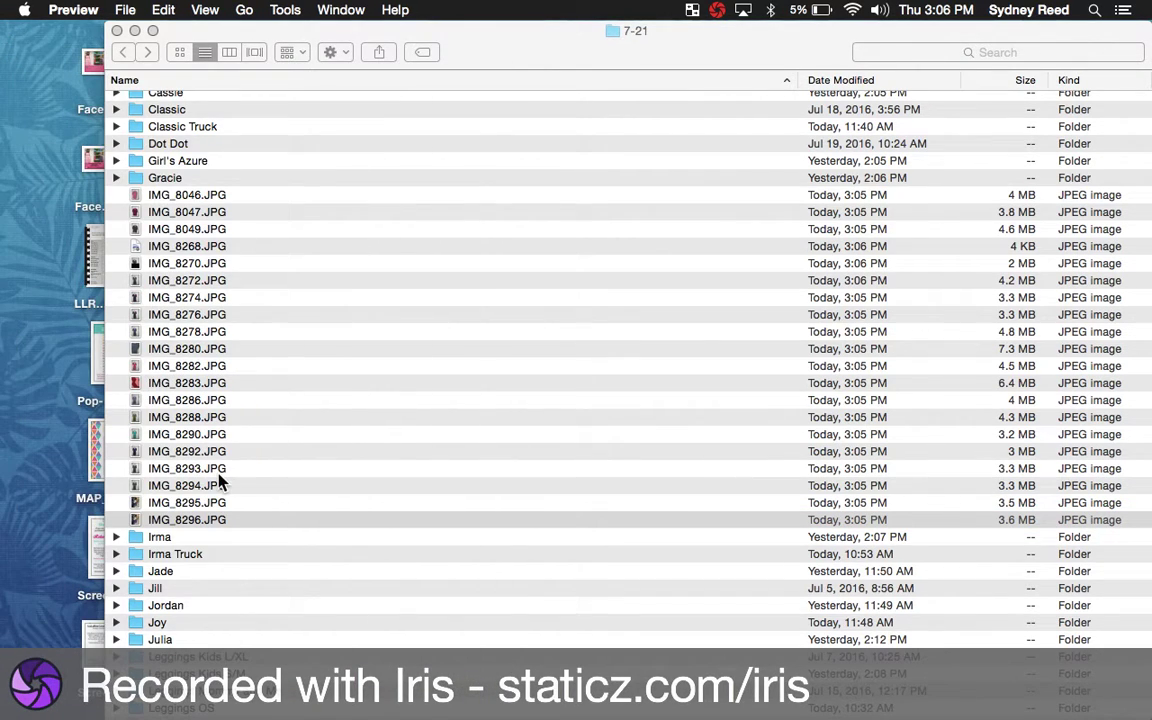
- Delete IMG_8295.JPG and IMG_8296.JPG from the 7-21 folder
click(155, 522)
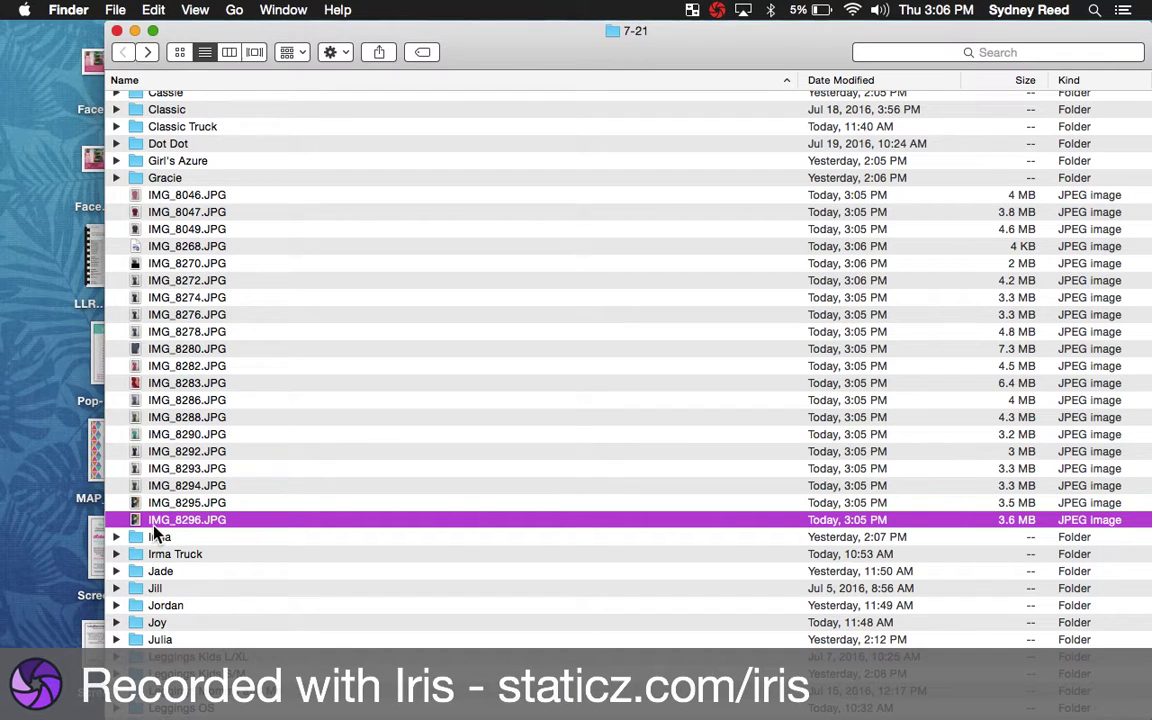
key(shift+Up)
key(super+BackSpace)
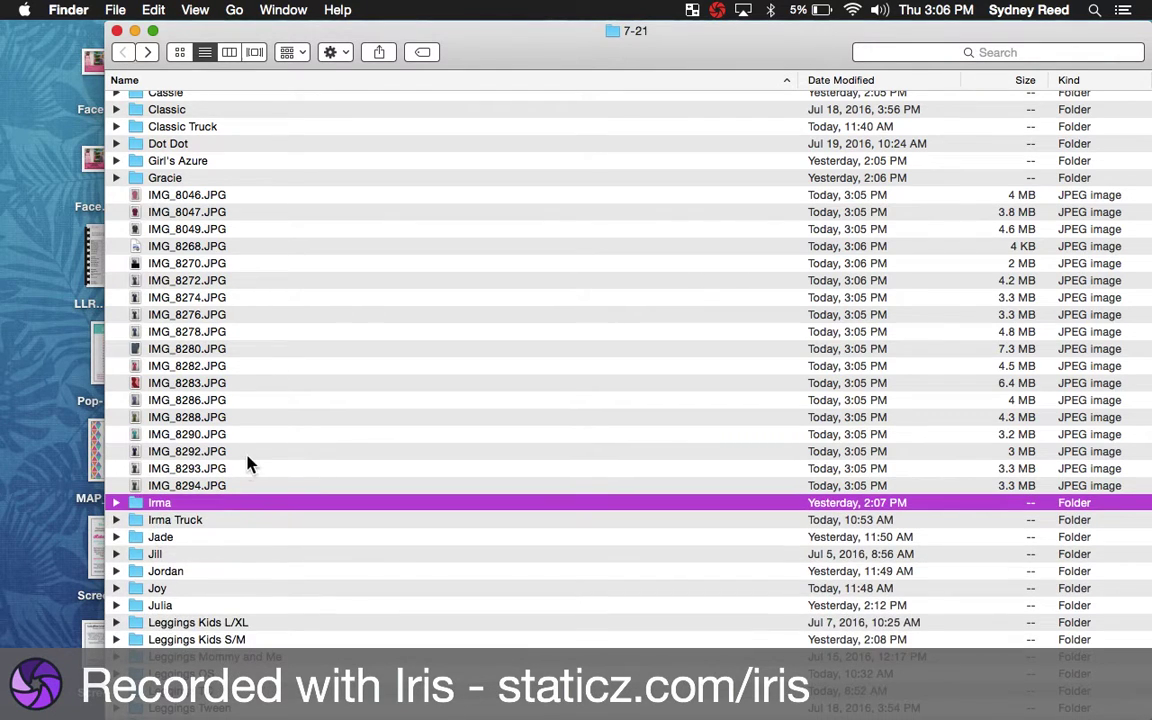
- Delete the photos from IMG_8046.JPG through IMG_8294.JPG from the 7-21 folder
scroll(247, 463, up, 3)
click(157, 290)
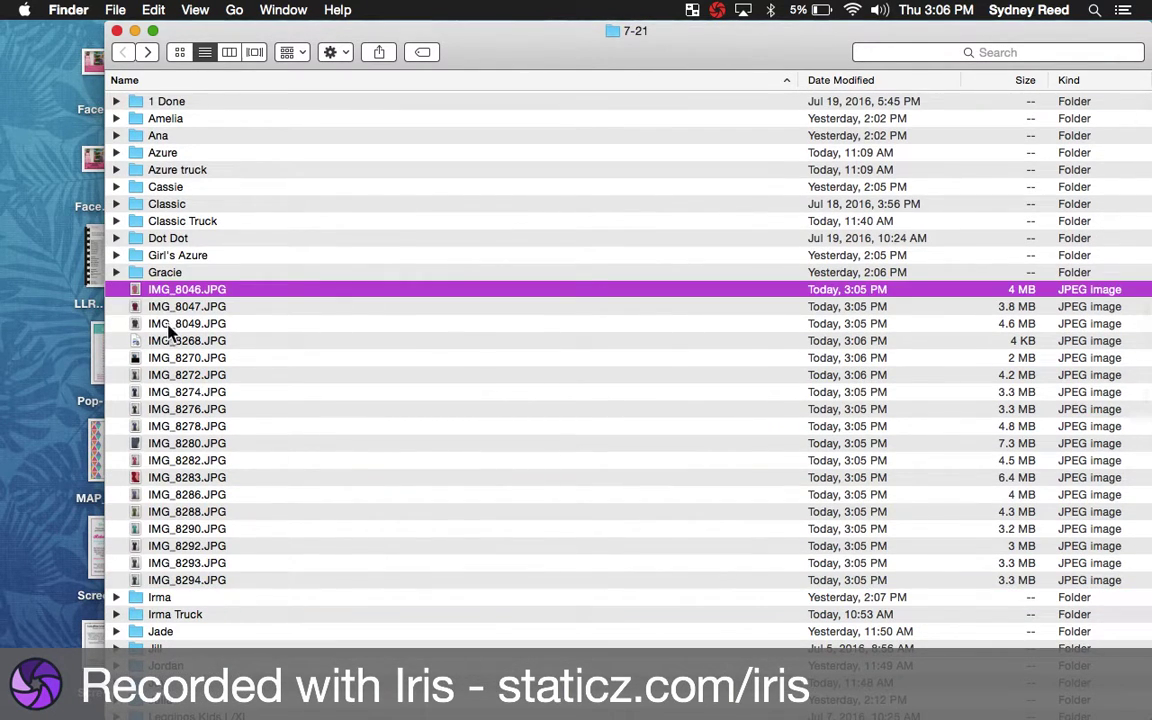
scroll(172, 351, down, 5)
scroll(172, 340, up, 5)
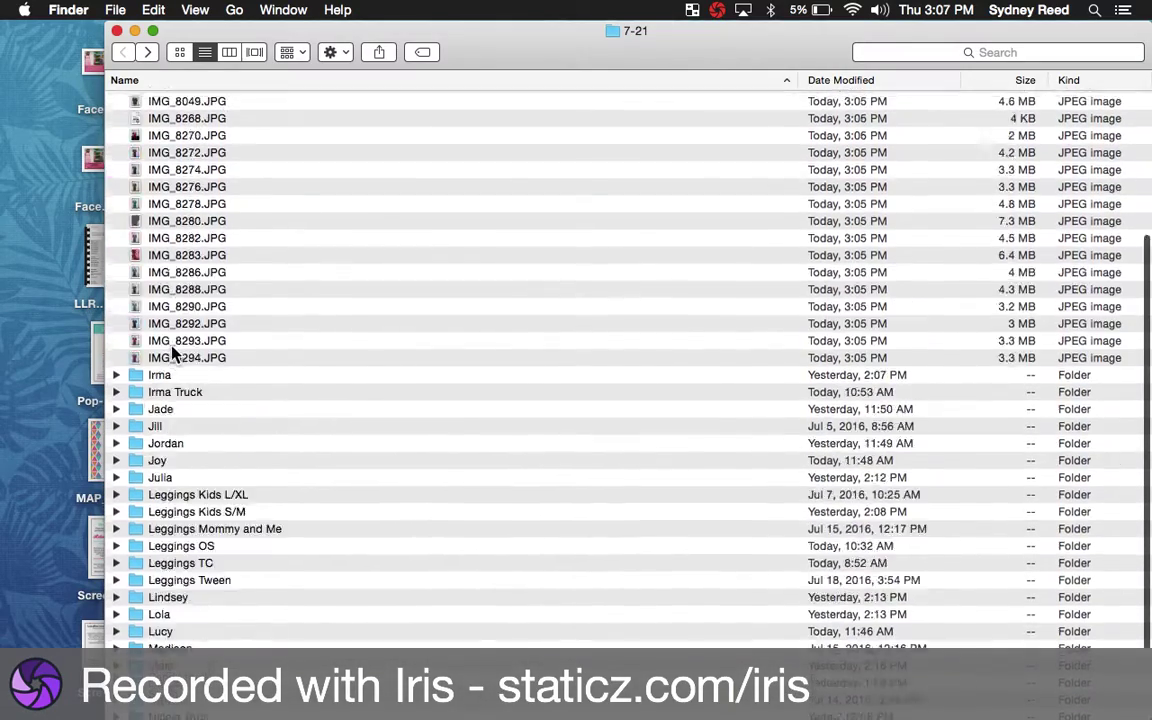
shift+click(190, 582)
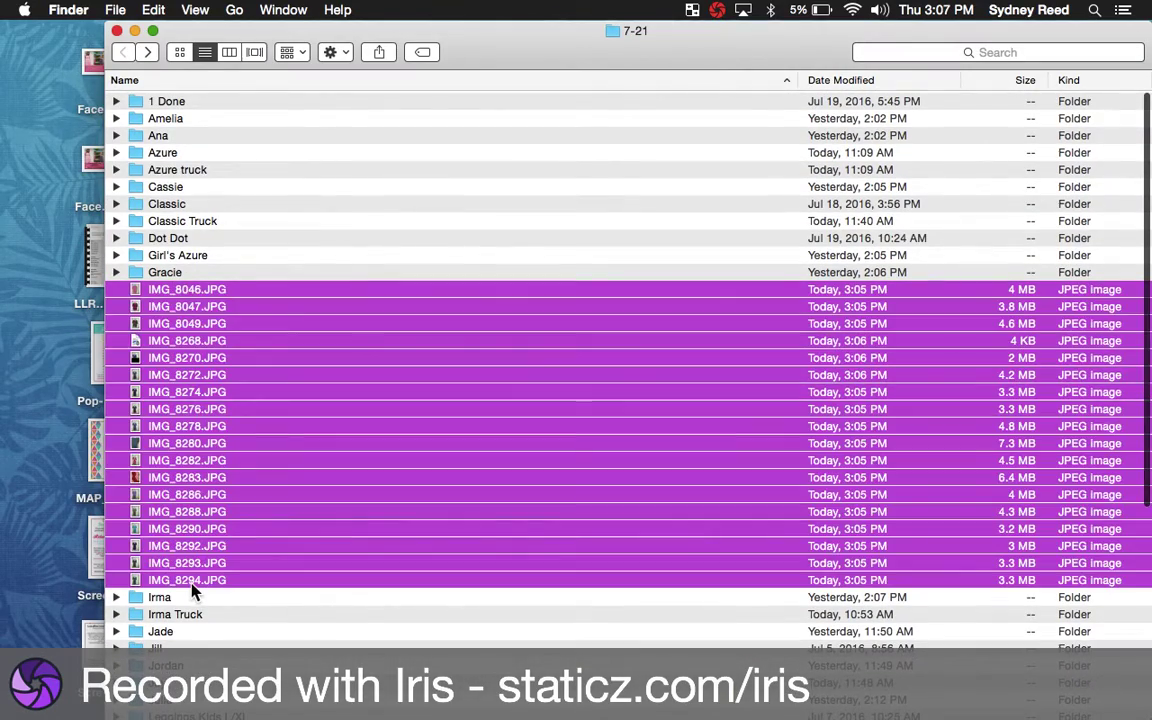
key(super+BackSpace)
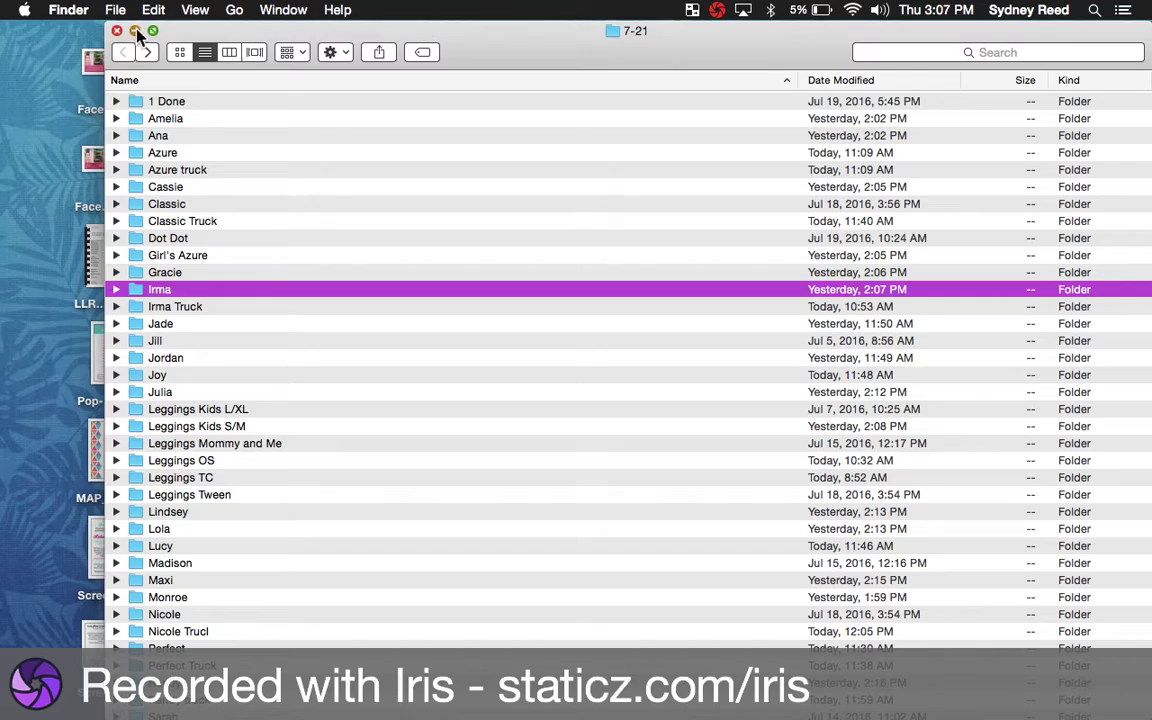
- Minimize the 7-21 folder window and launch Visual Watermark
click(134, 31)
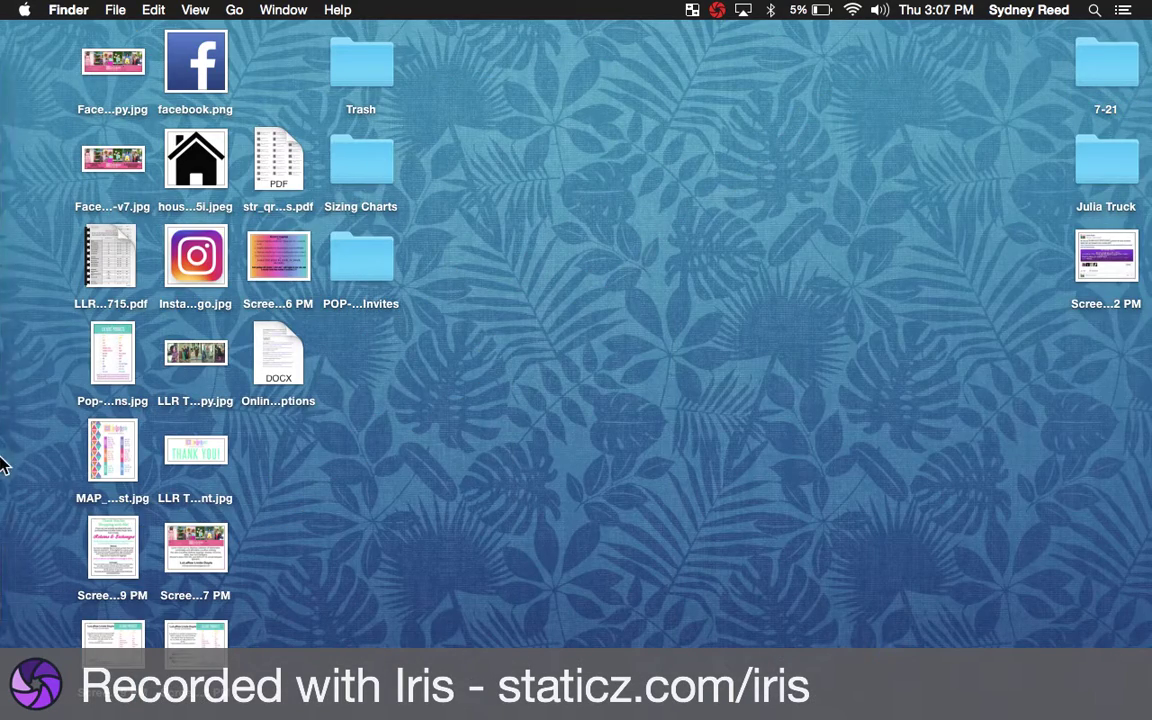
mouse_move(27, 412)
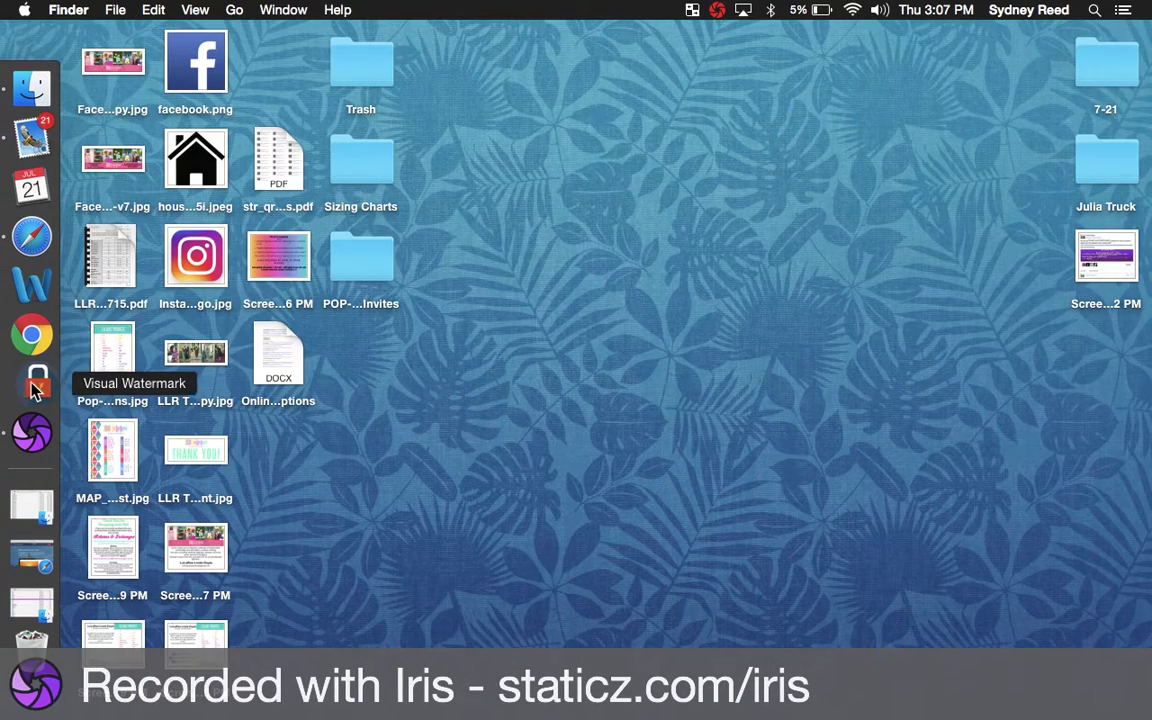
click(33, 389)
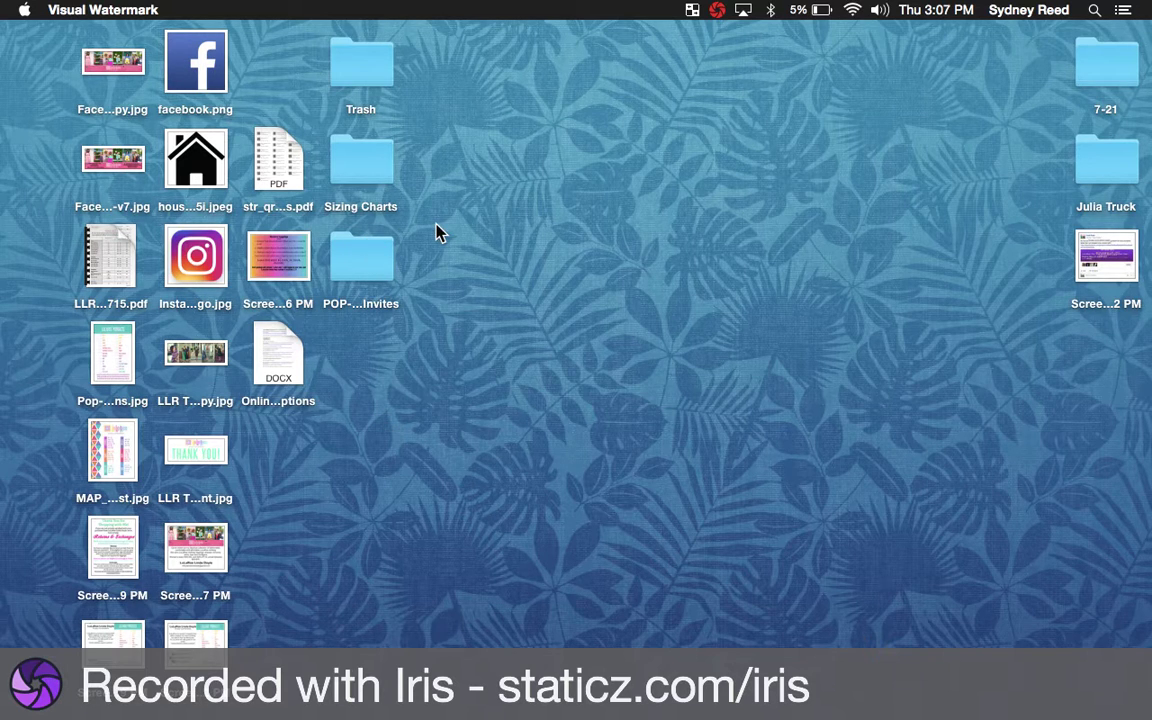
mouse_move(28, 268)
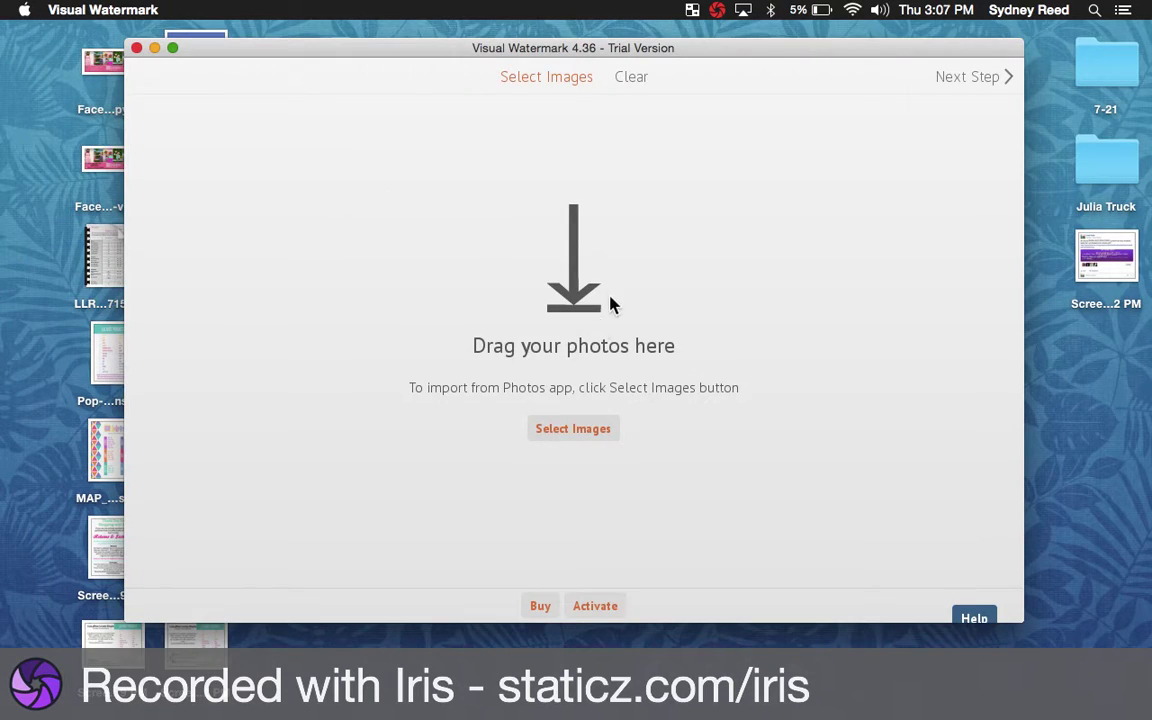
- Load the Downloads photos from IMG_8046.JPG through IMG_8294.JPG for watermarking, leaving out IMG_8295.JPG
click(568, 436)
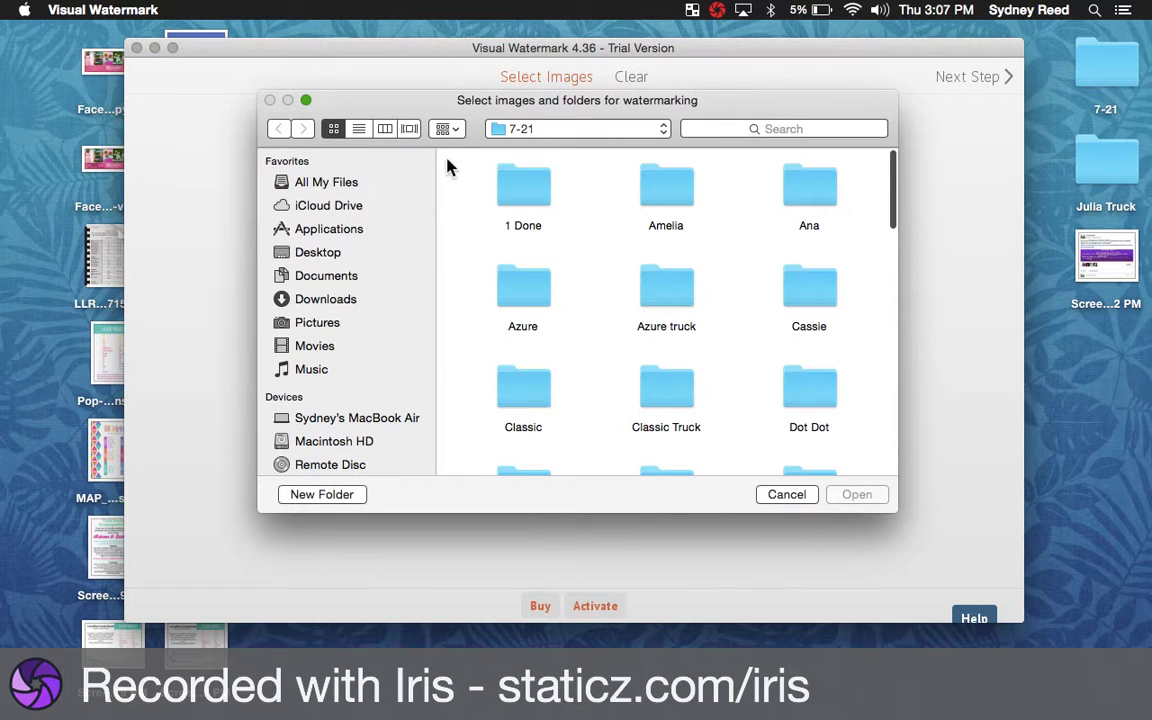
click(326, 251)
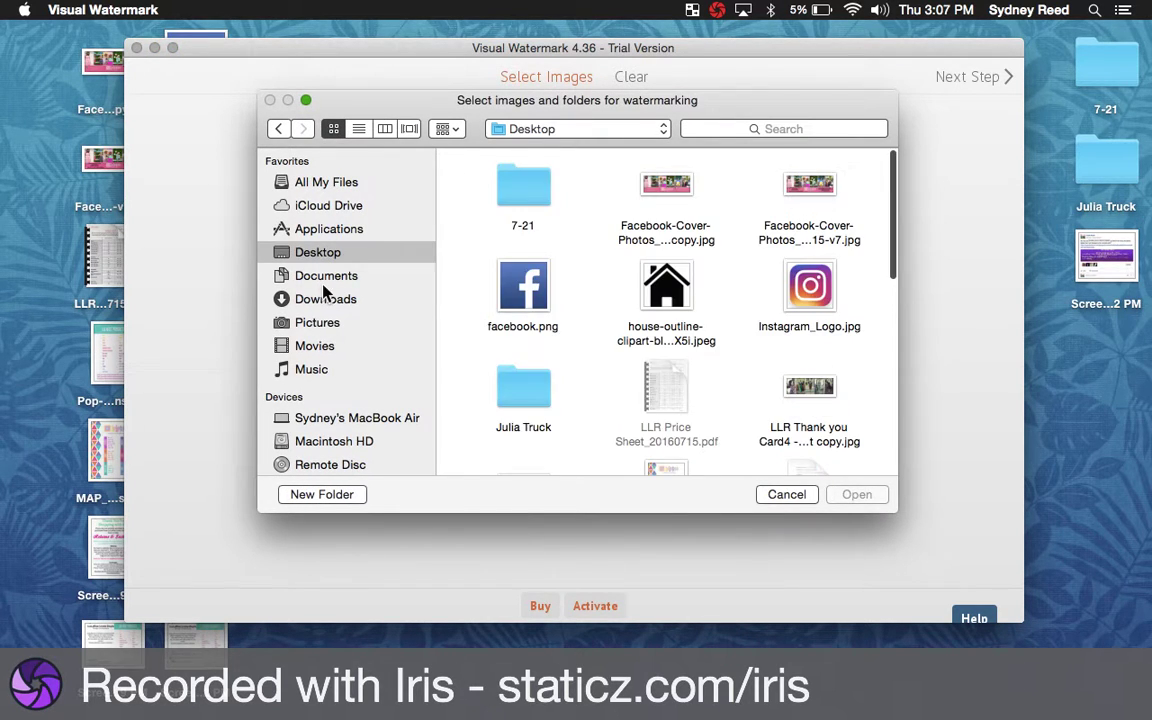
click(323, 299)
click(668, 184)
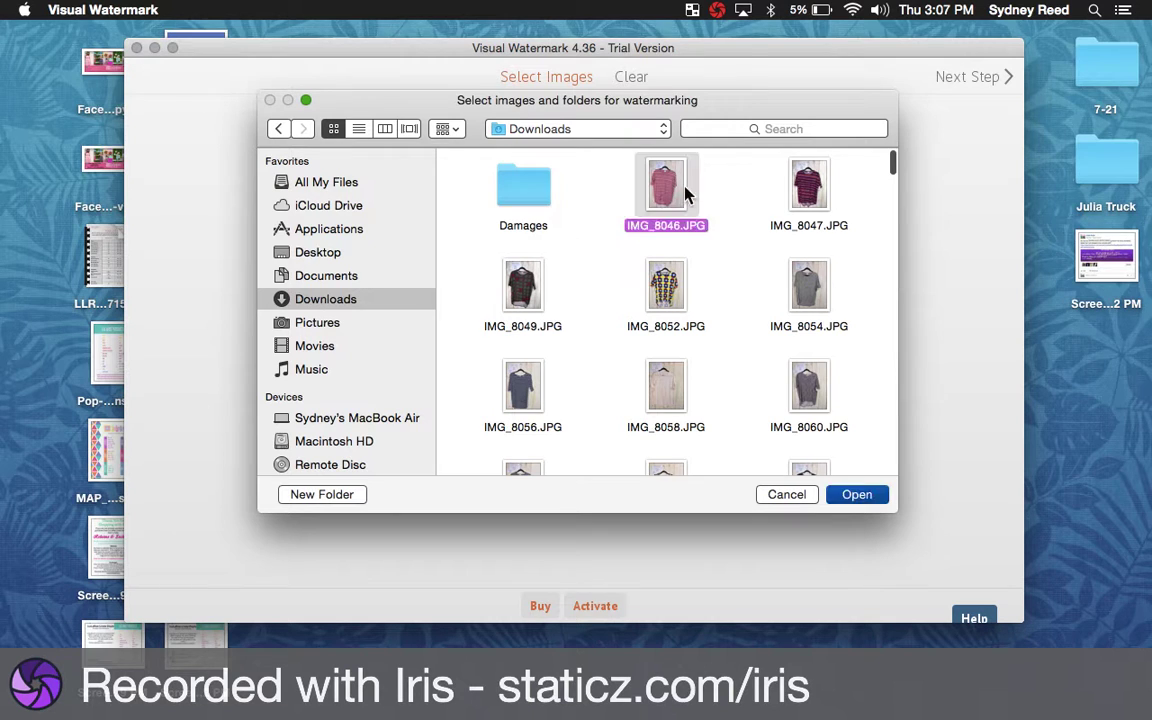
shift+click(809, 190)
key(shift+Down)
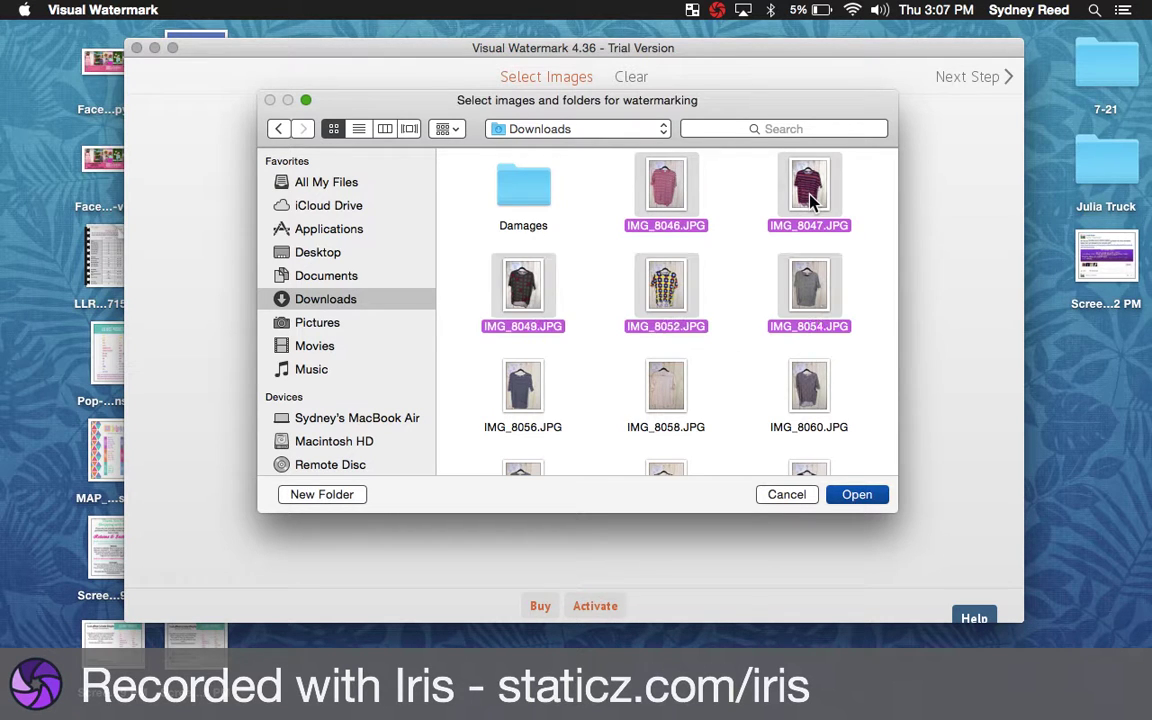
key(shift+Down)
key(shift+Down)
key(shift+Down)
key(shift+Down)
key(shift+Down)
key(shift+Down)
key(shift+Down)
key(shift+Down)
key(shift+Down)
key(shift+Down)
key(shift+Down)
key(shift+Down)
key(shift+Down)
key(shift+Down)
key(shift+Down)
key(shift+Down)
key(shift+Down)
key(shift+Down)
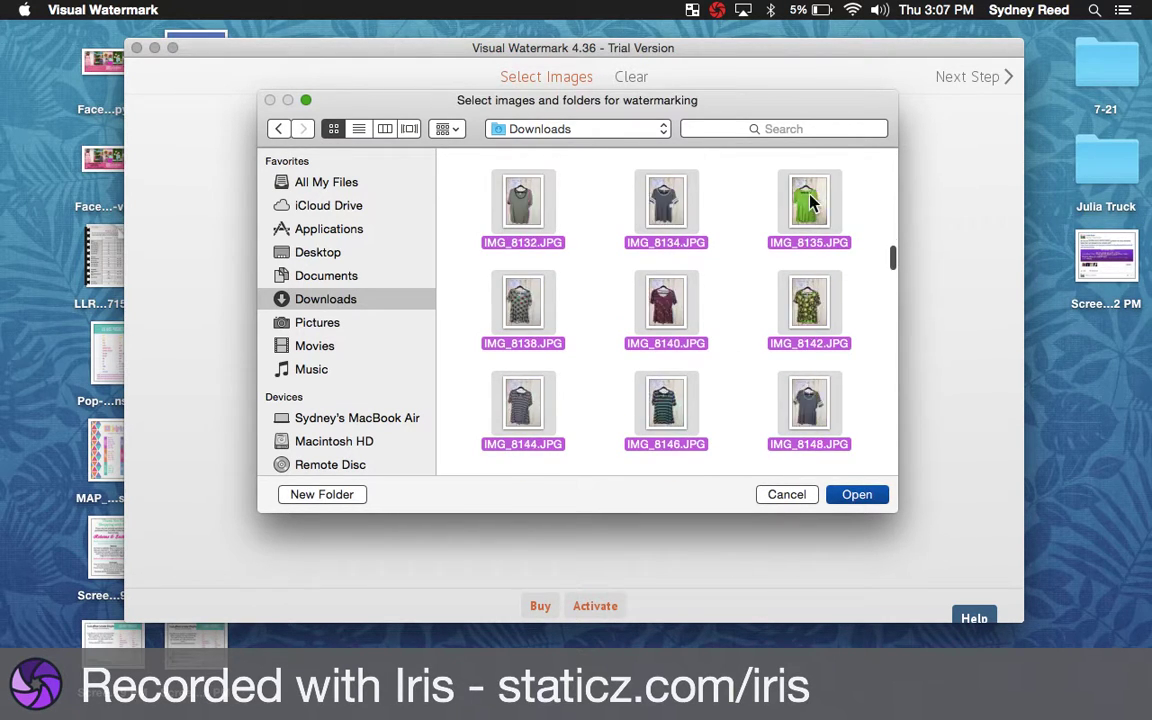
key(shift+Down)
key(shift+Down)
key(shift+Down)
key(shift+Down)
key(shift+Down)
key(shift+Down)
key(shift+Down)
key(shift+Down)
key(shift+Down)
key(shift+Down)
key(shift+Down)
key(shift+Down)
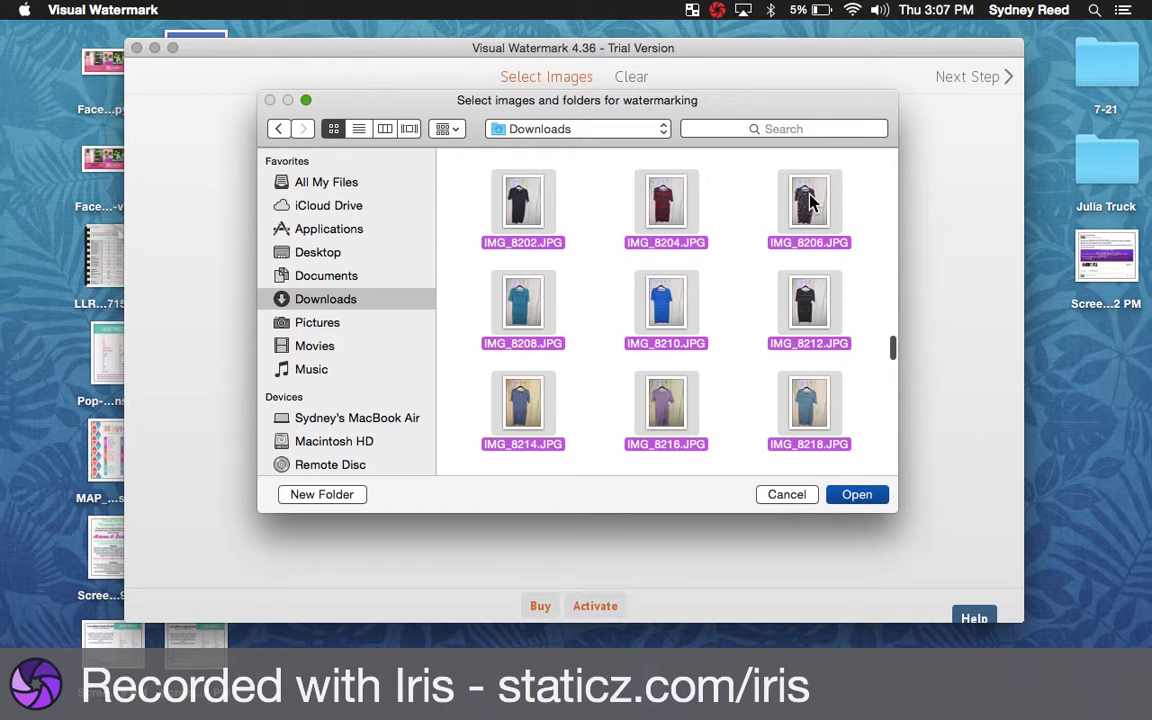
key(shift+Down)
key(shift+Down)
key(shift+Down)
key(shift+Down)
key(shift+Down)
key(shift+Down)
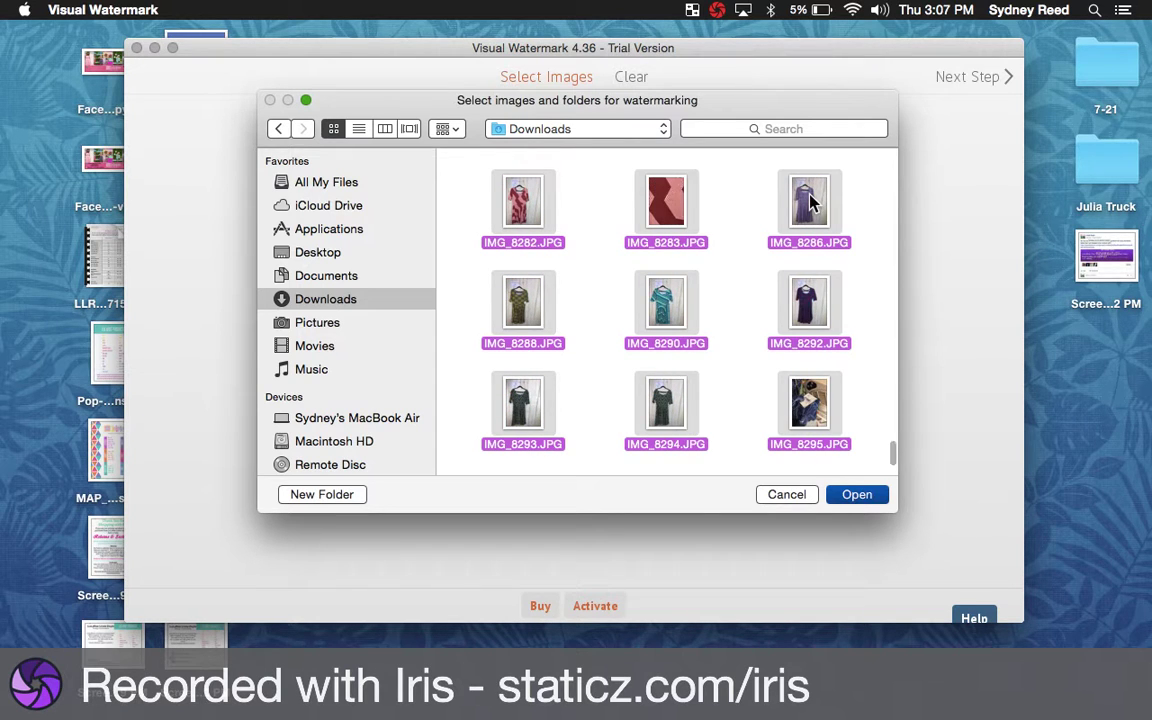
super+click(809, 403)
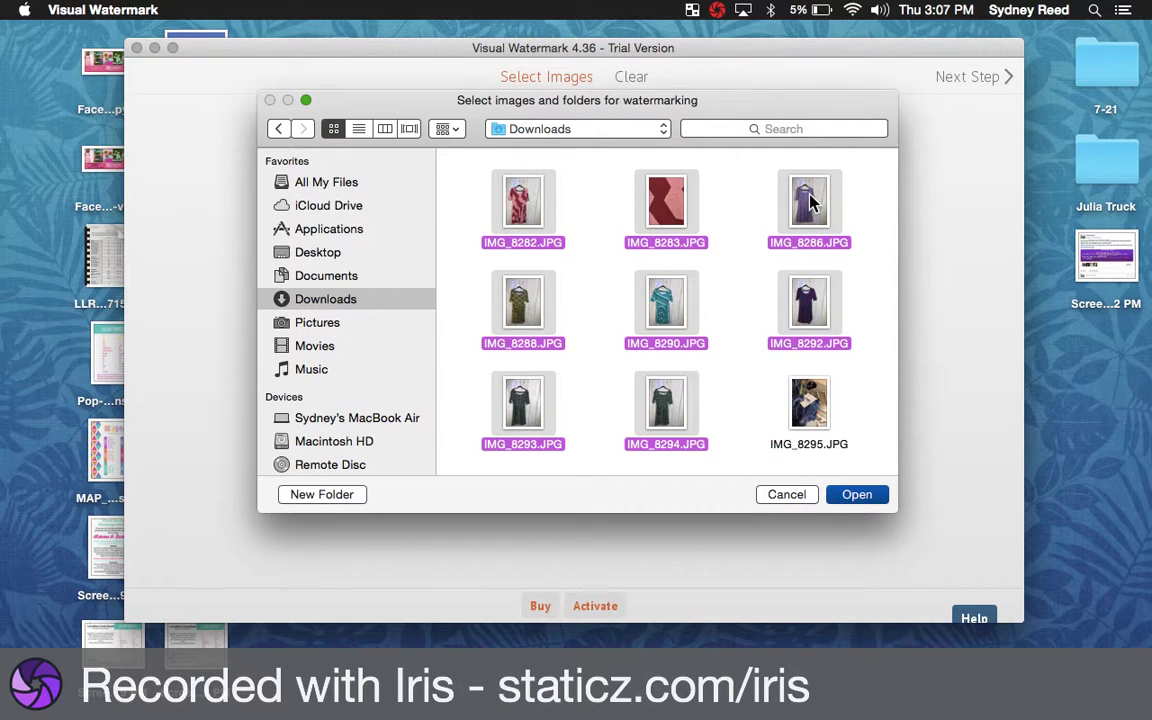
click(858, 498)
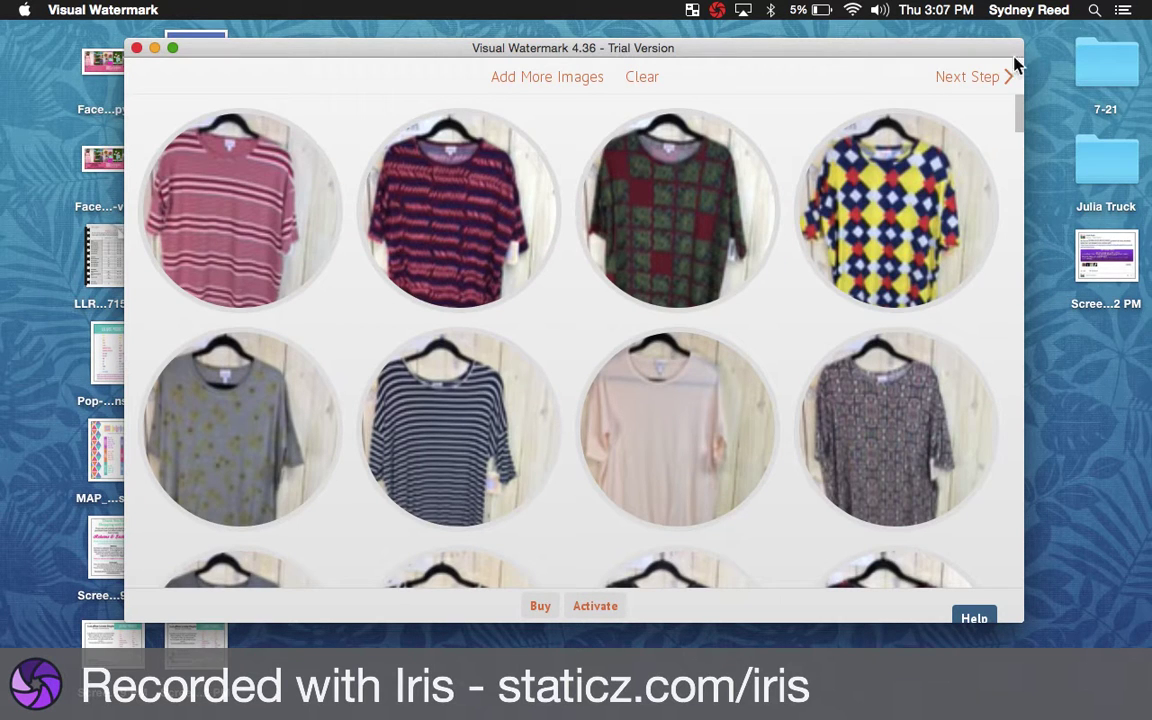
- Move the vertical text watermark to the photo's right edge, beside the shirt, and enlarge it to nearly the full photo height
click(957, 78)
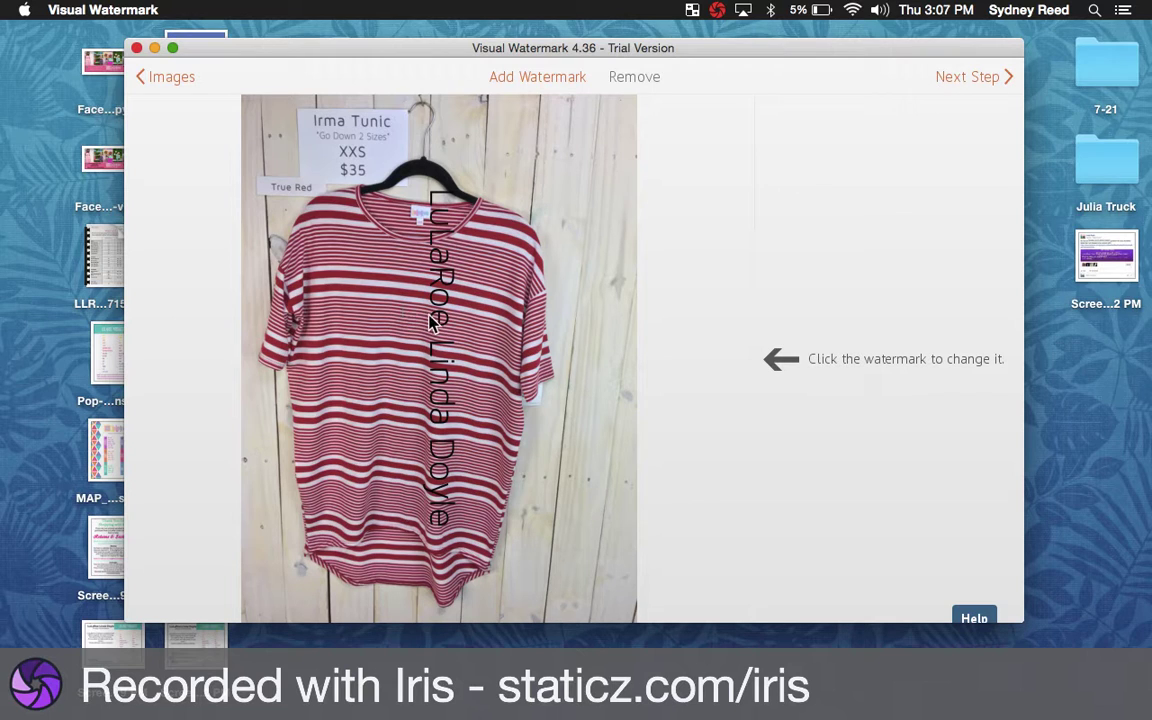
click(437, 320)
drag(626, 323, 679, 320)
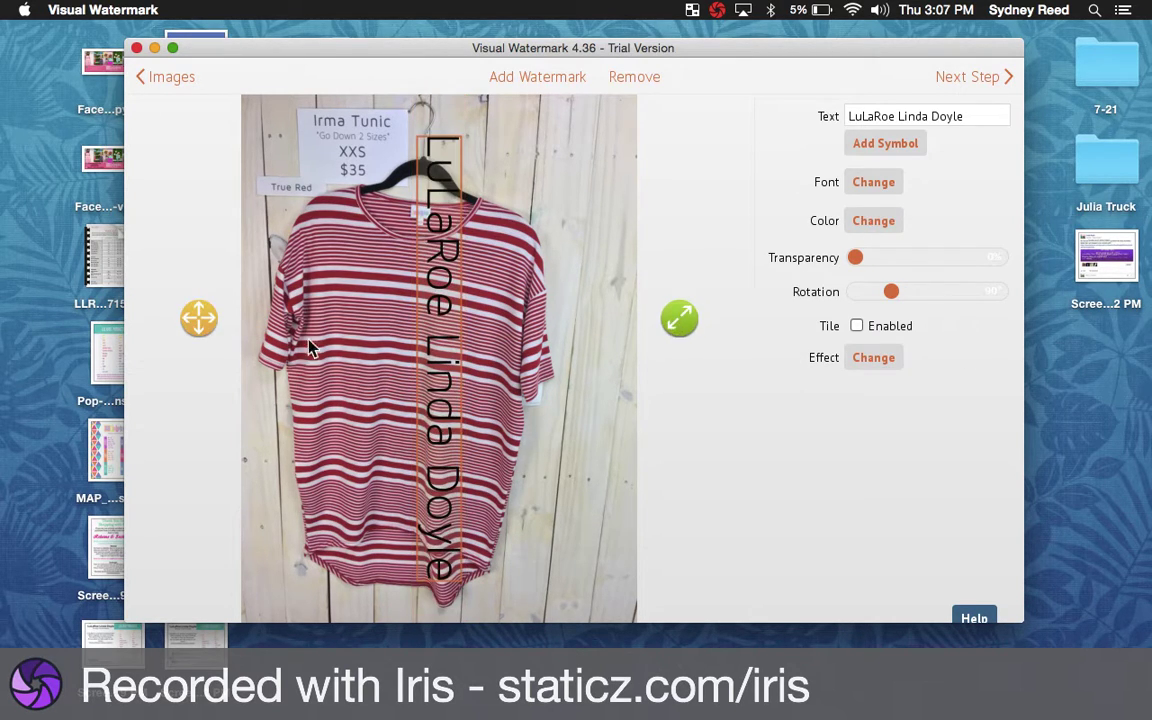
drag(200, 318, 370, 320)
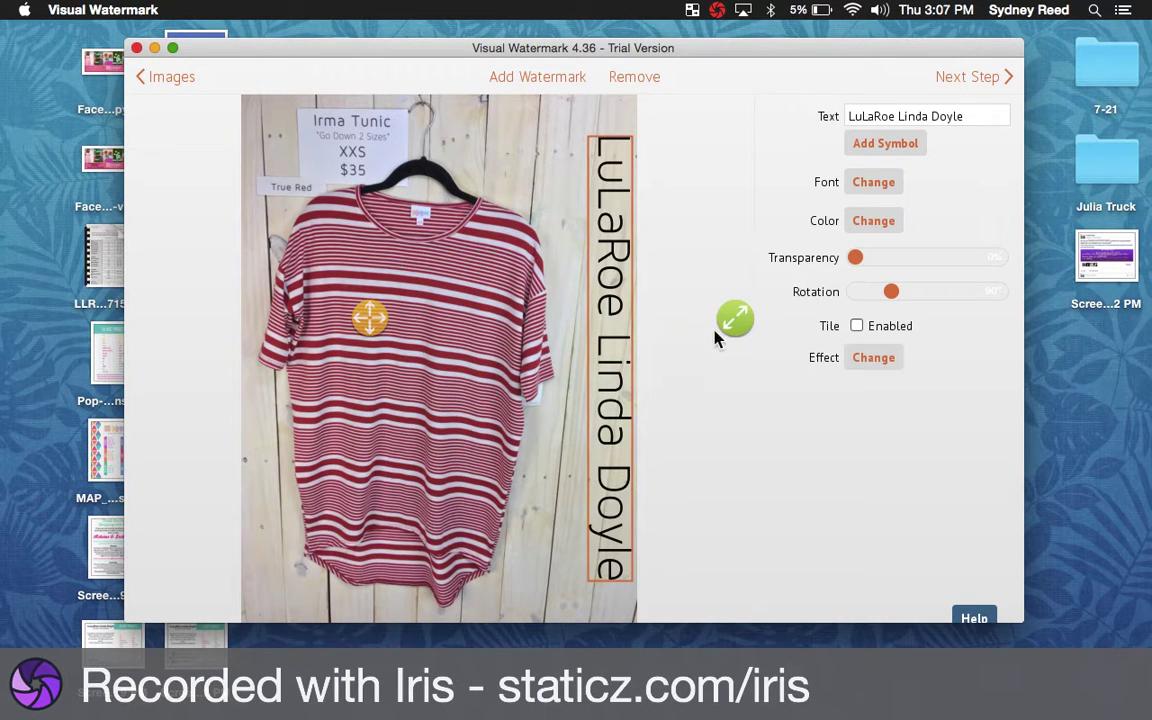
drag(735, 320, 776, 326)
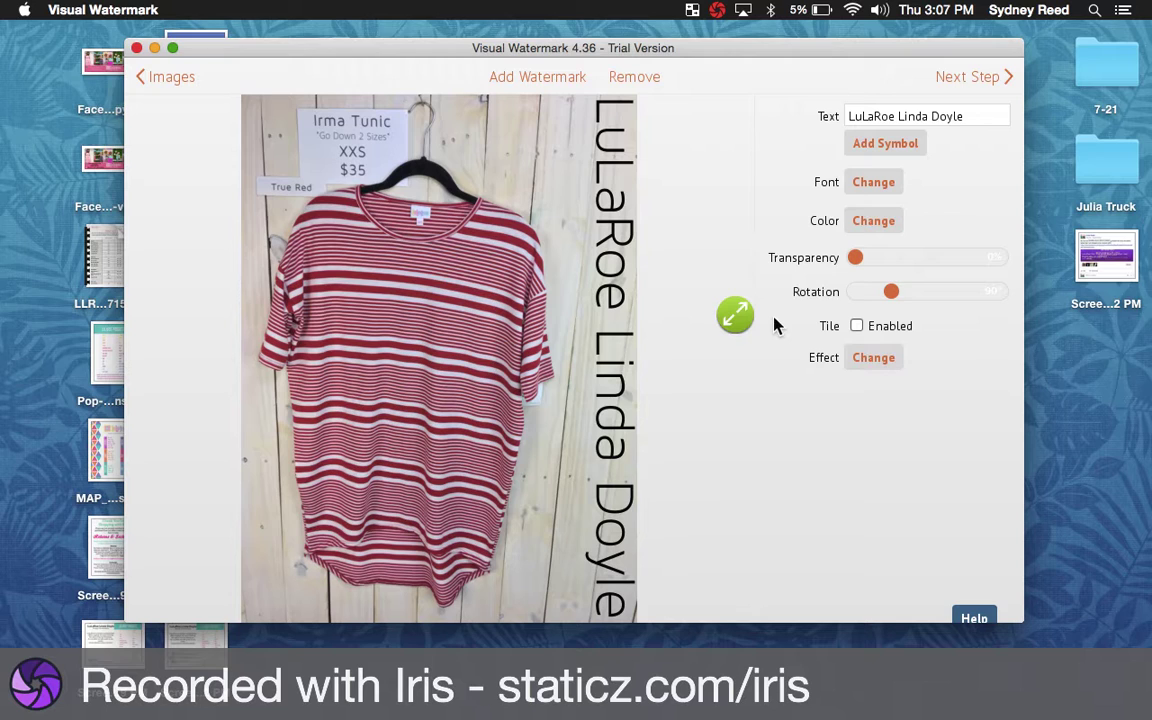
drag(333, 310, 331, 311)
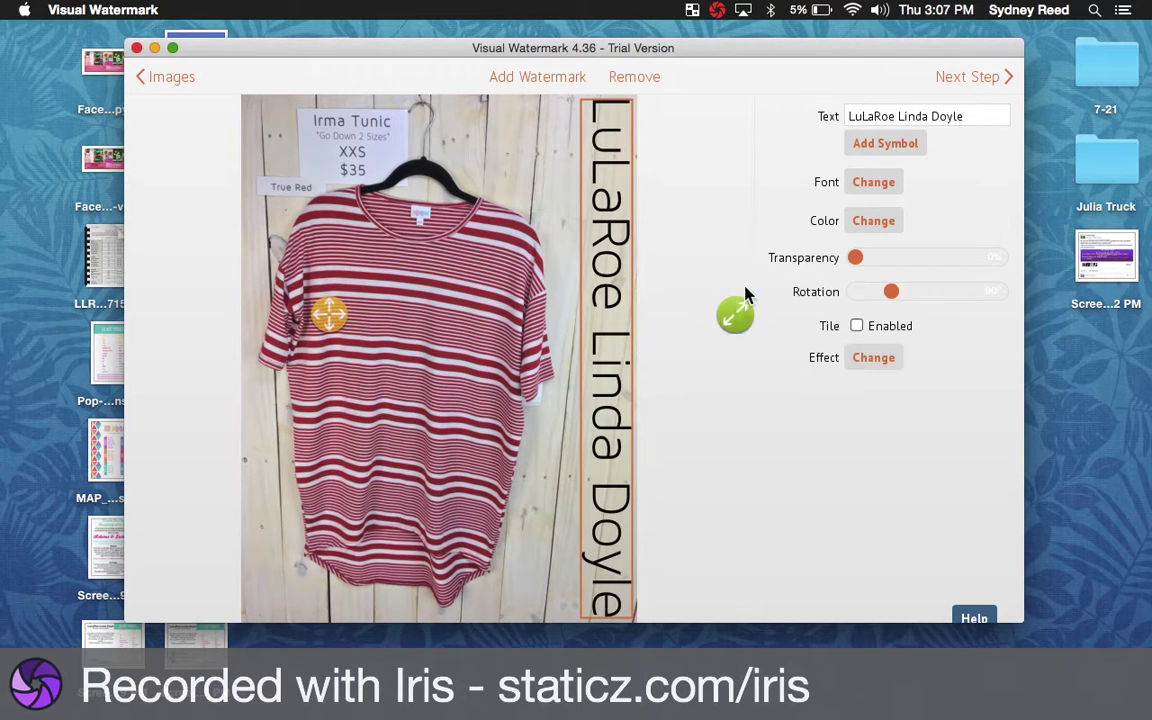
- Proceed to the output settings and create a new folder named WM on the desktop
click(970, 78)
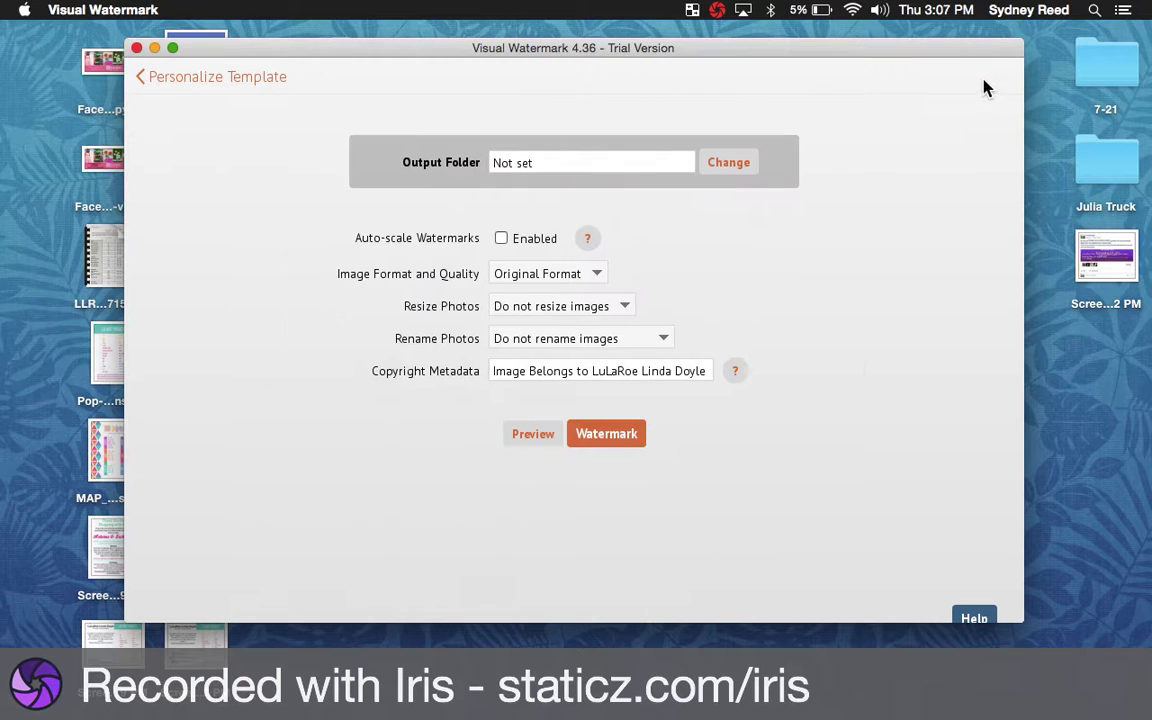
click(729, 162)
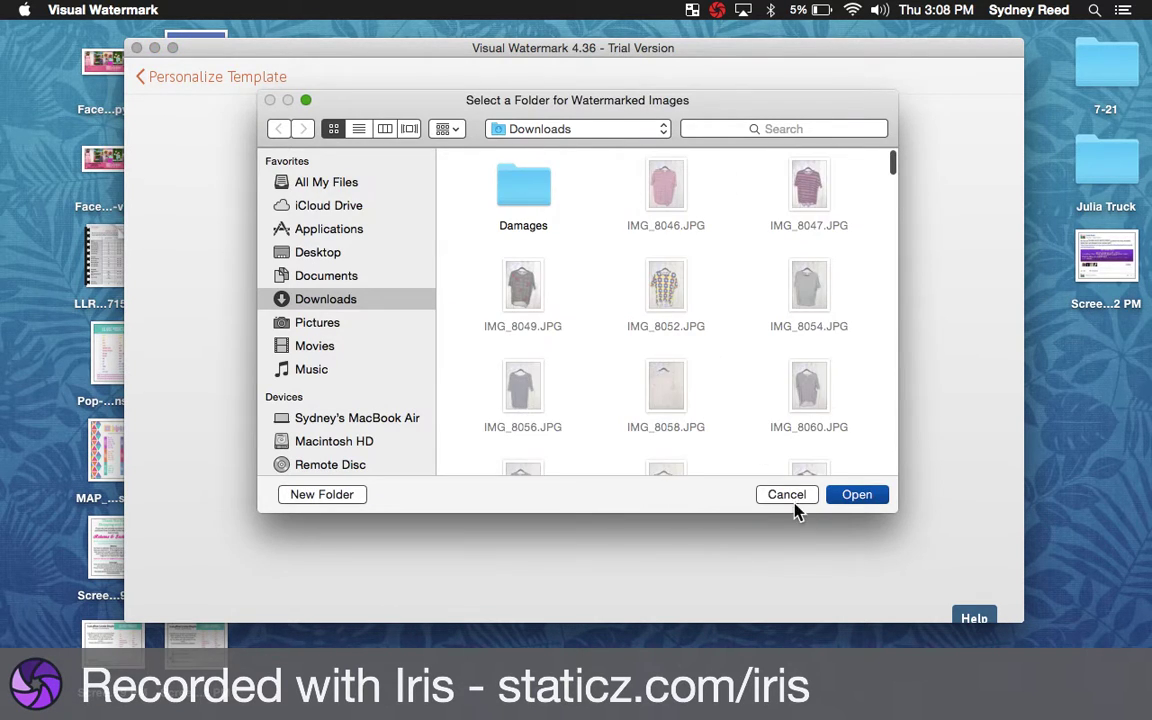
click(790, 497)
right_click(1120, 379)
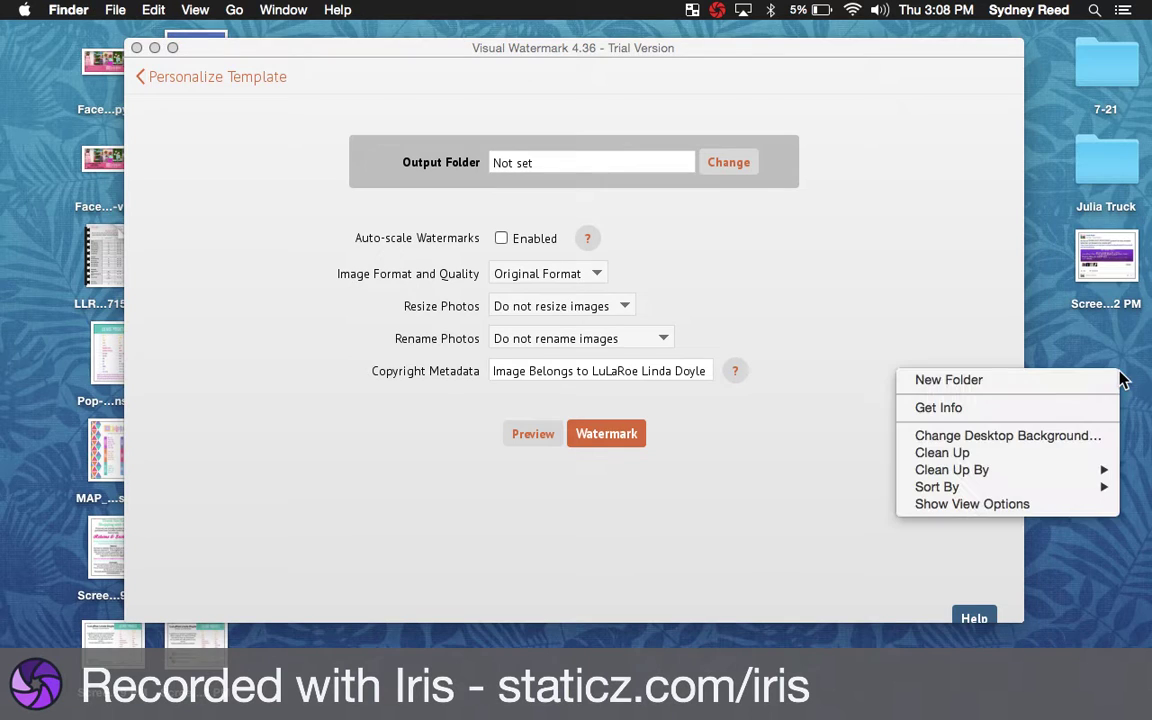
click(1068, 380)
key(BackSpace)
text(WM)
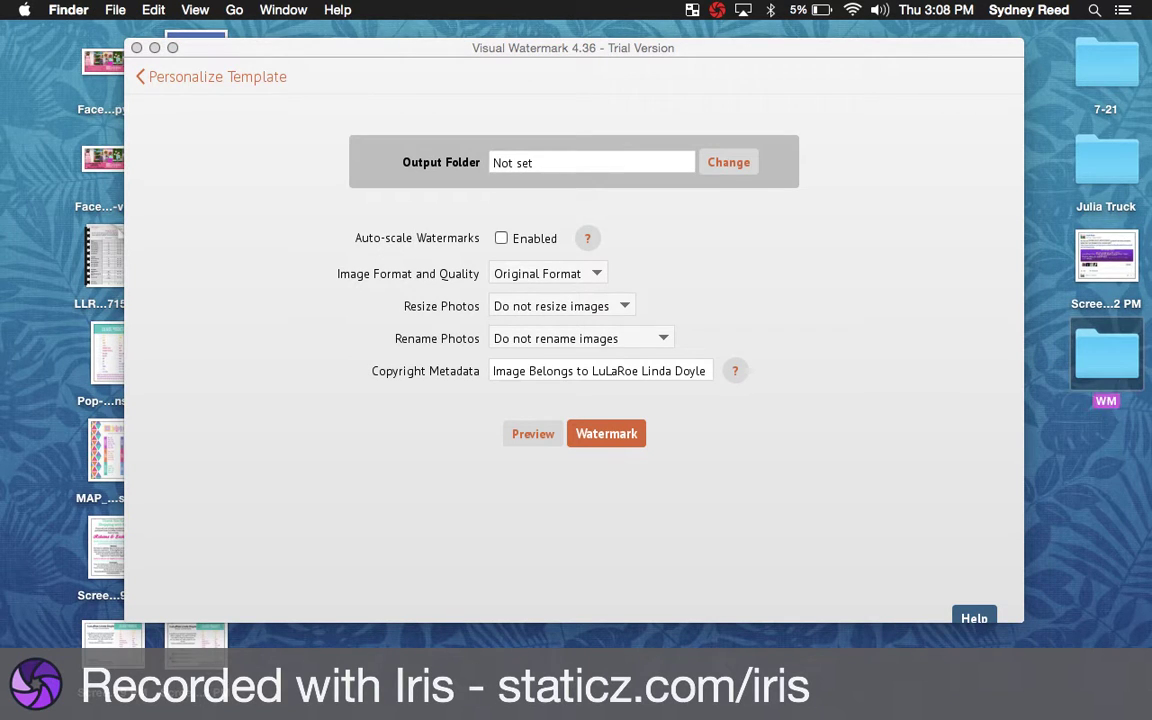
- Set the desktop's WM folder as the output folder and start watermarking the photos with the trial version
click(735, 170)
click(735, 170)
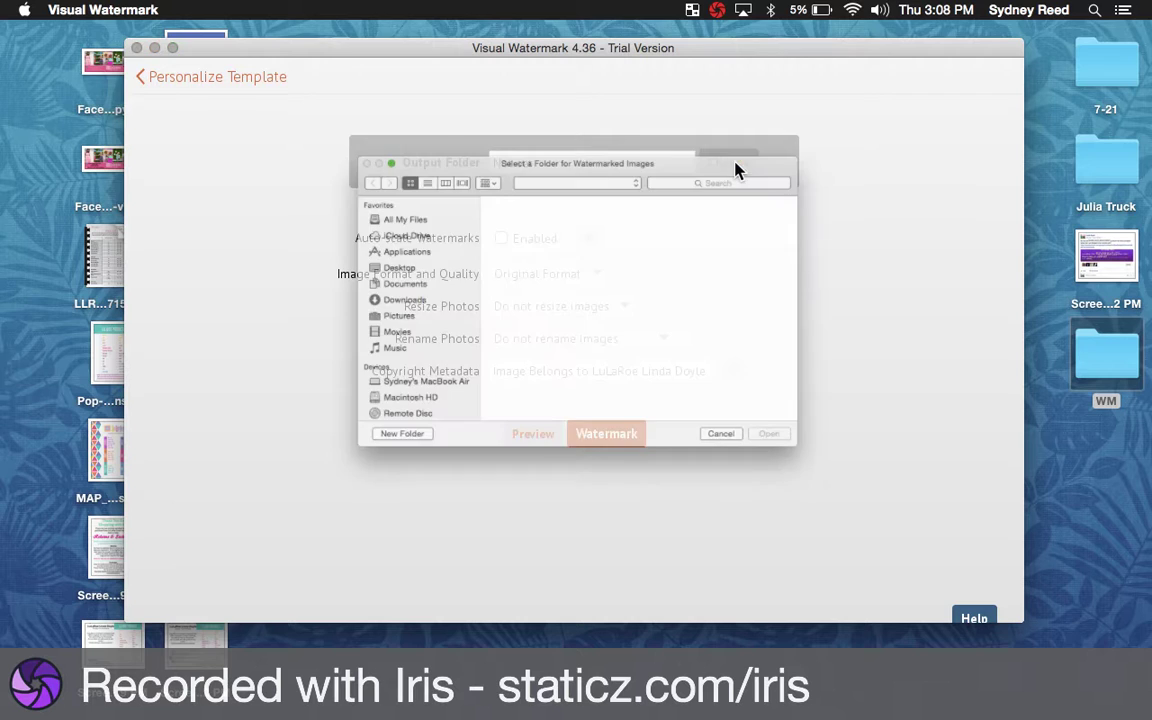
click(310, 254)
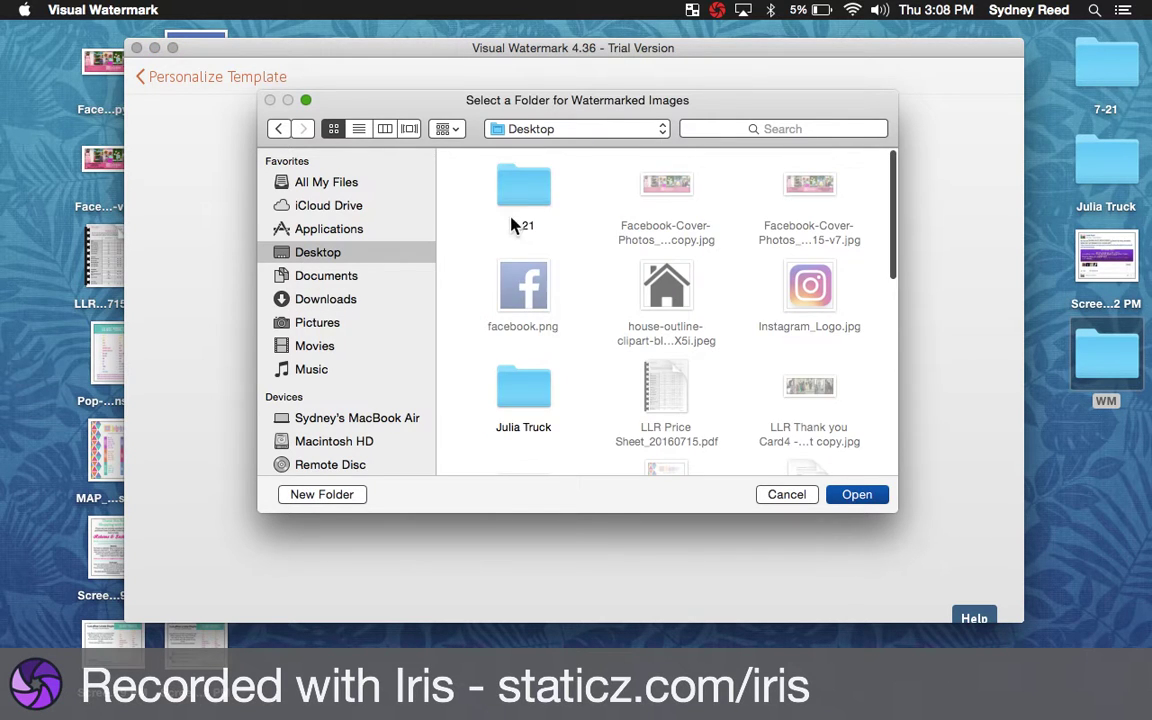
scroll(581, 288, down, 10)
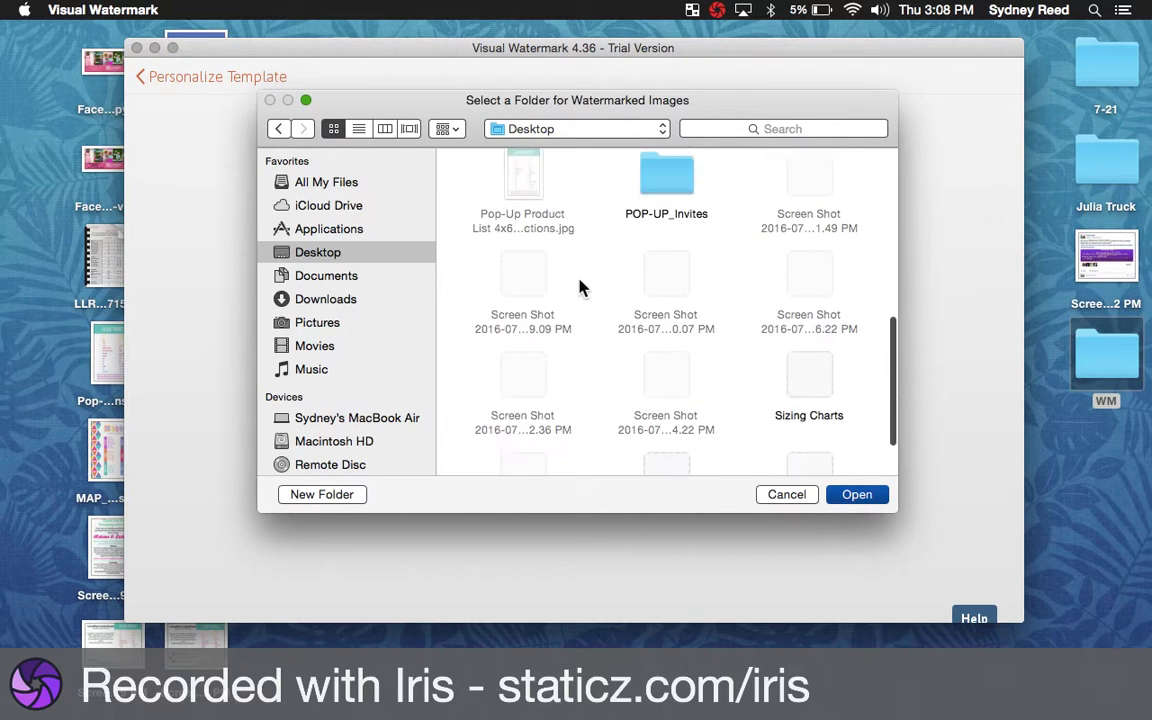
scroll(648, 360, down, 2)
double_click(828, 411)
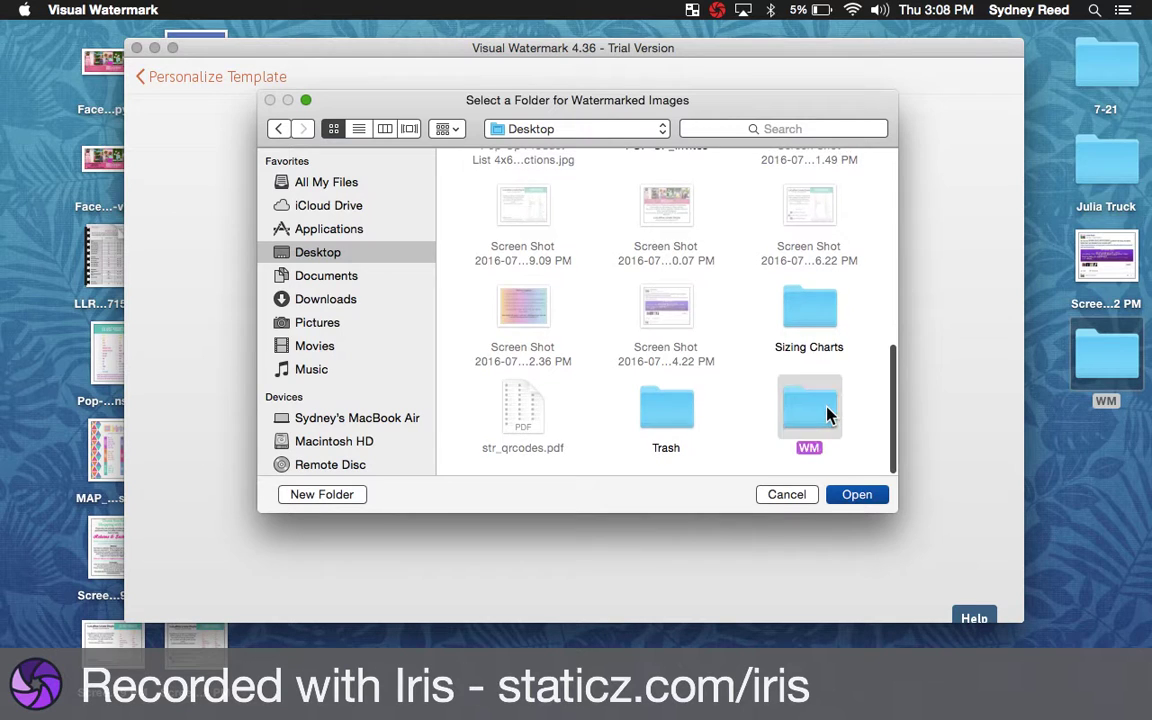
click(858, 495)
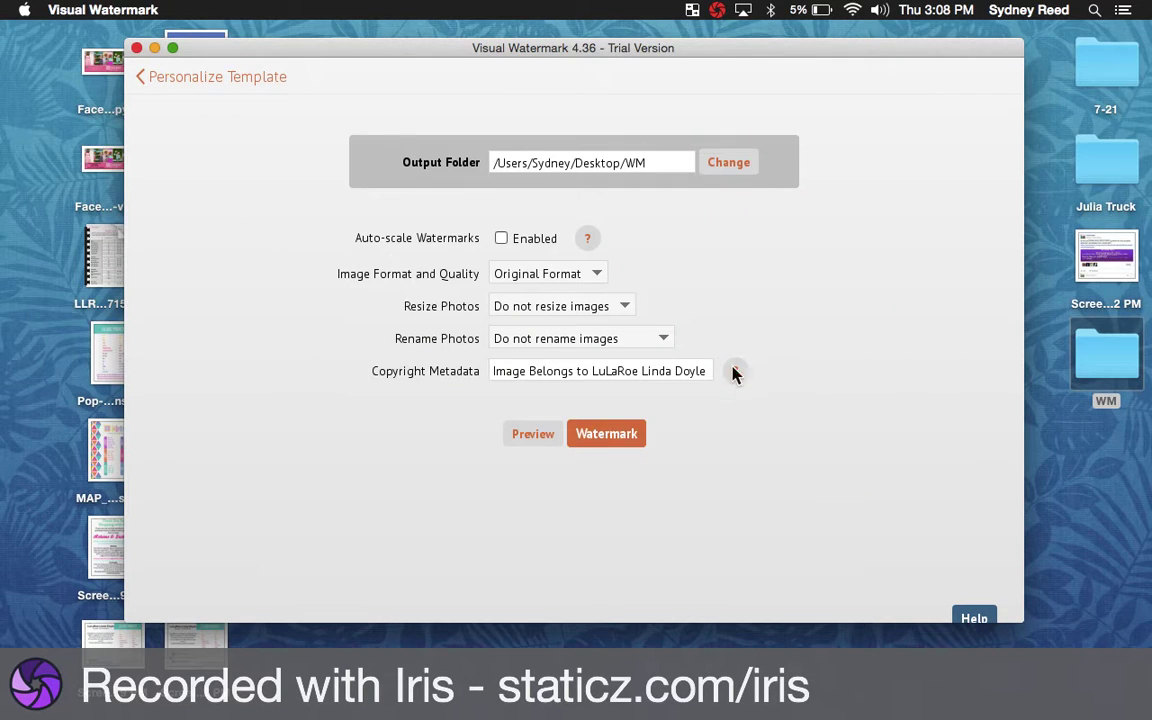
click(603, 450)
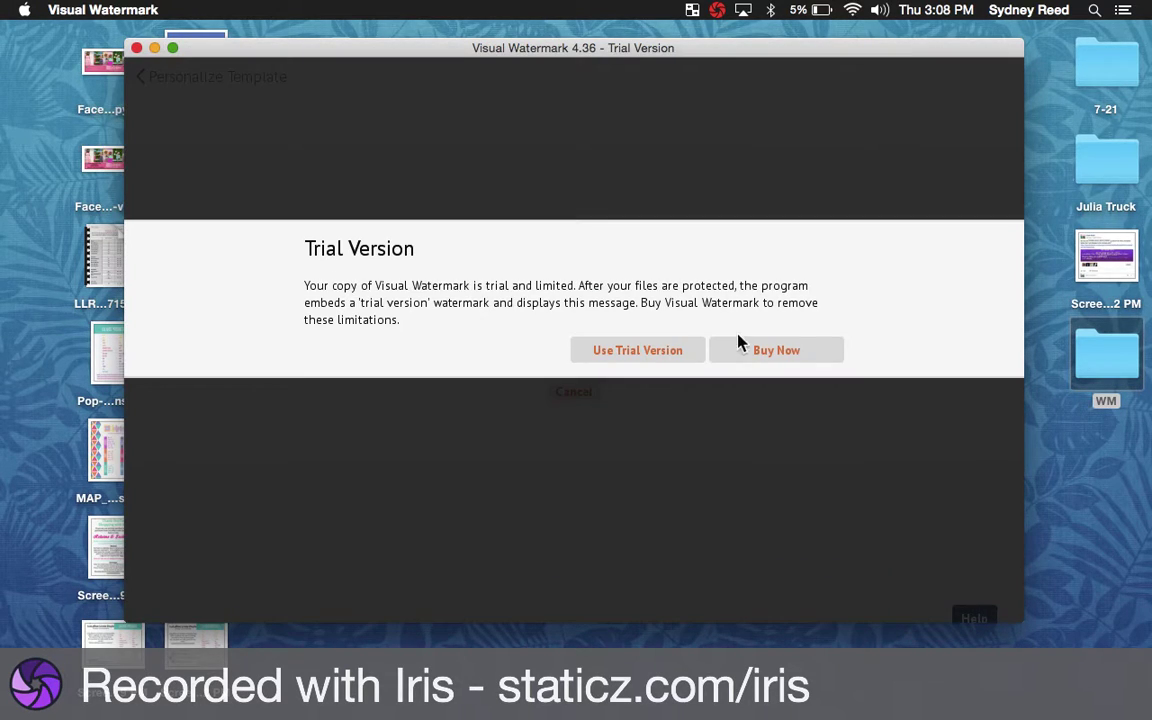
click(670, 356)
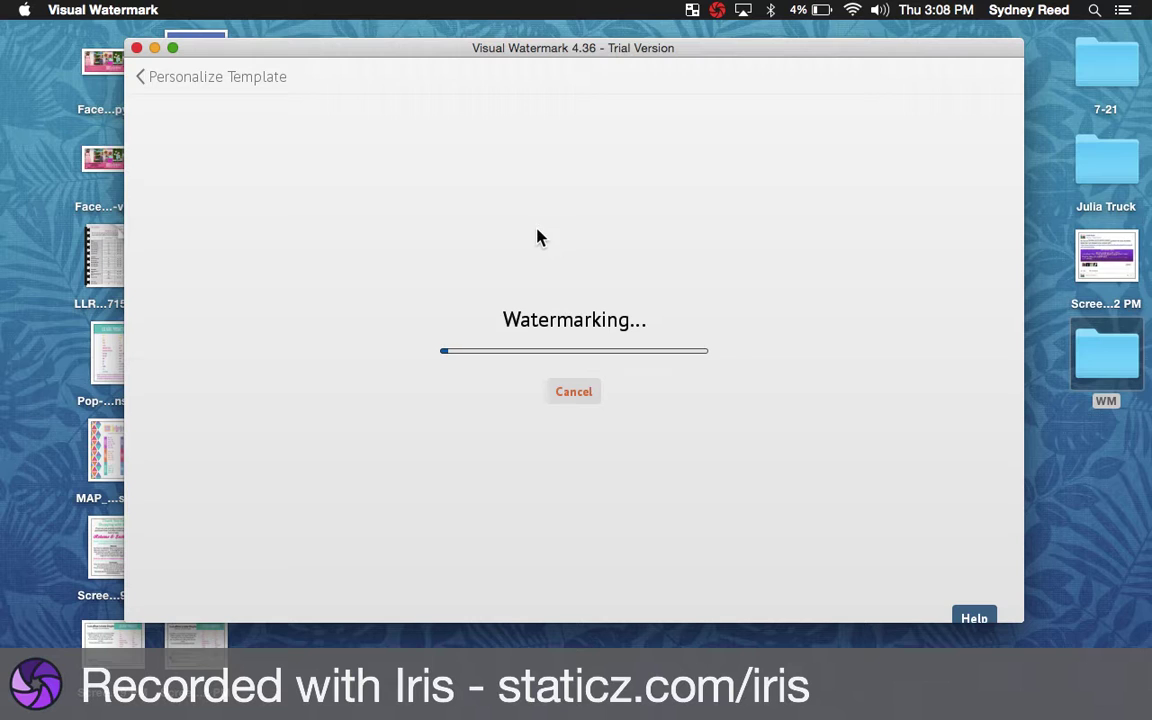
- Open the desktop's 7-21 folder and examine how the photos in its Girl's Azure and Amelia folders are named by size
double_click(1105, 65)
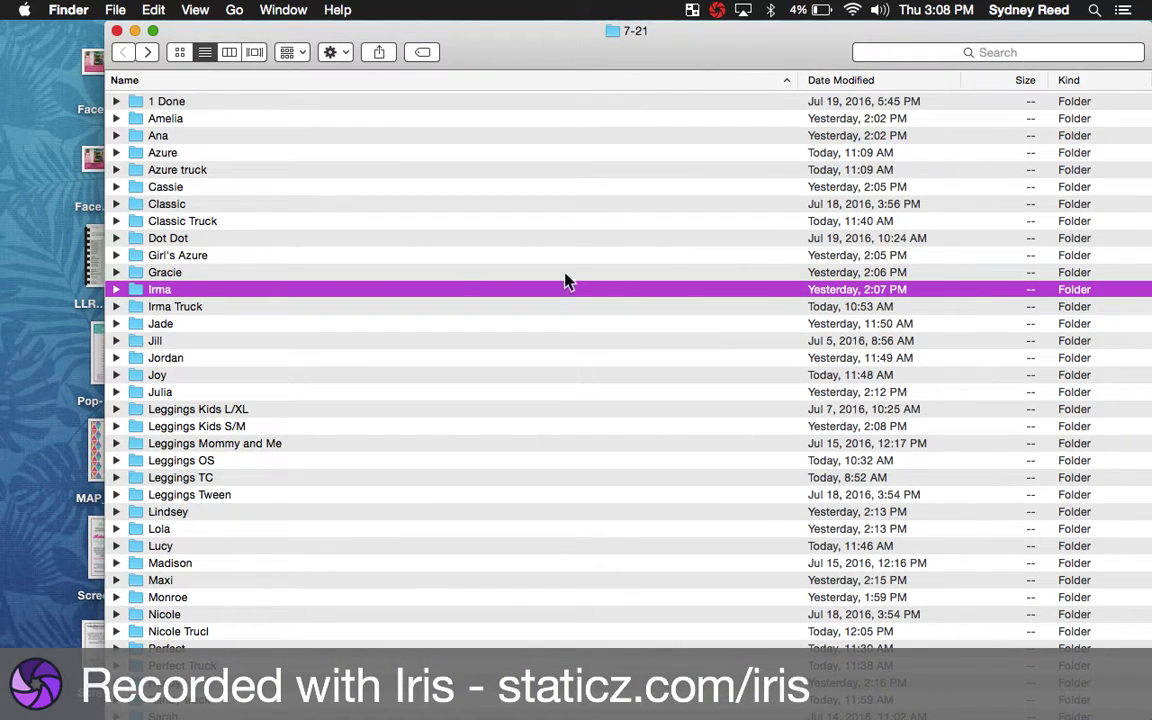
click(181, 255)
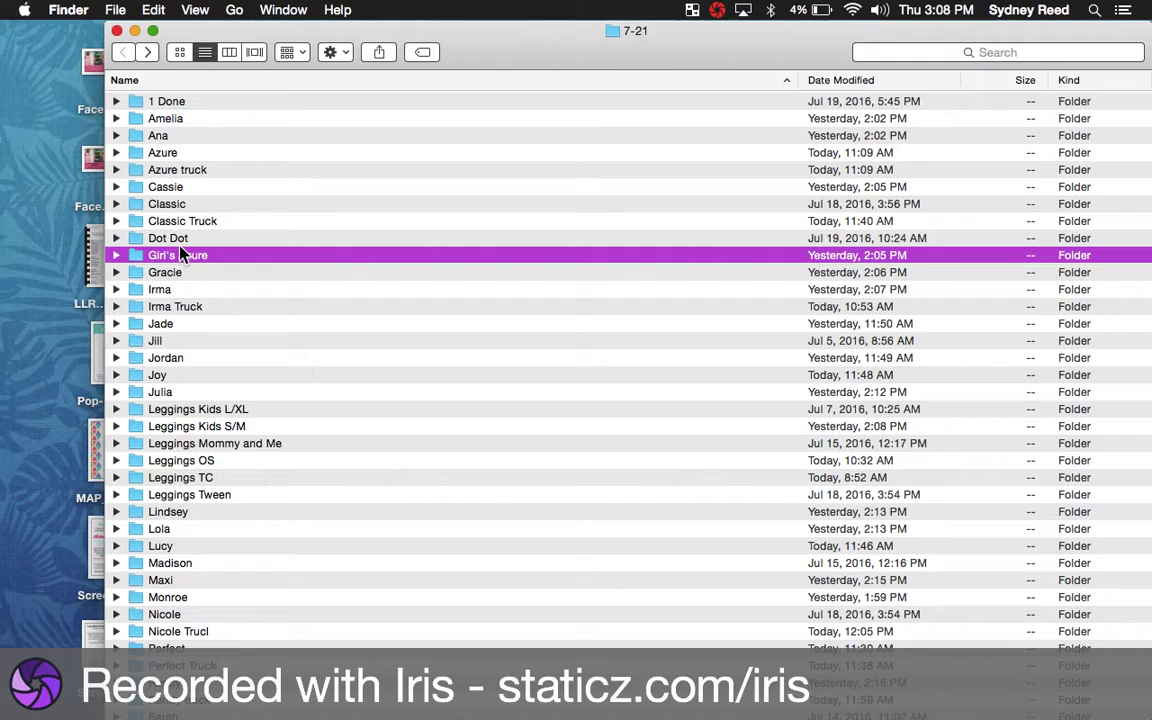
double_click(181, 255)
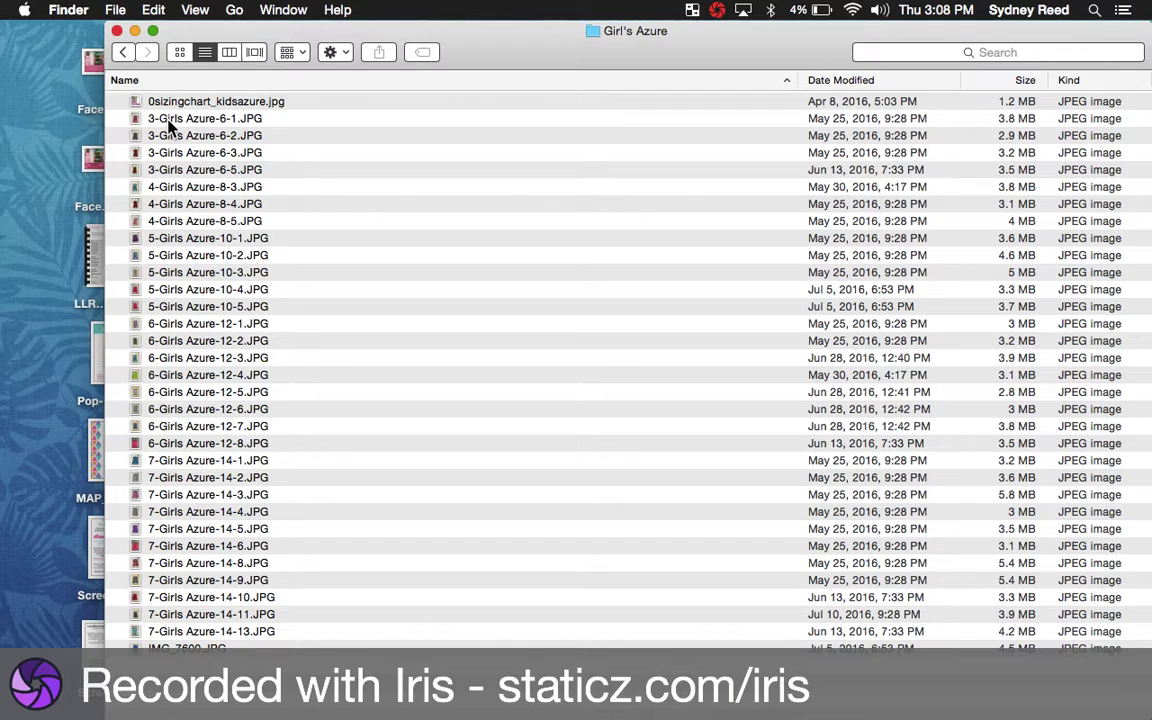
click(122, 54)
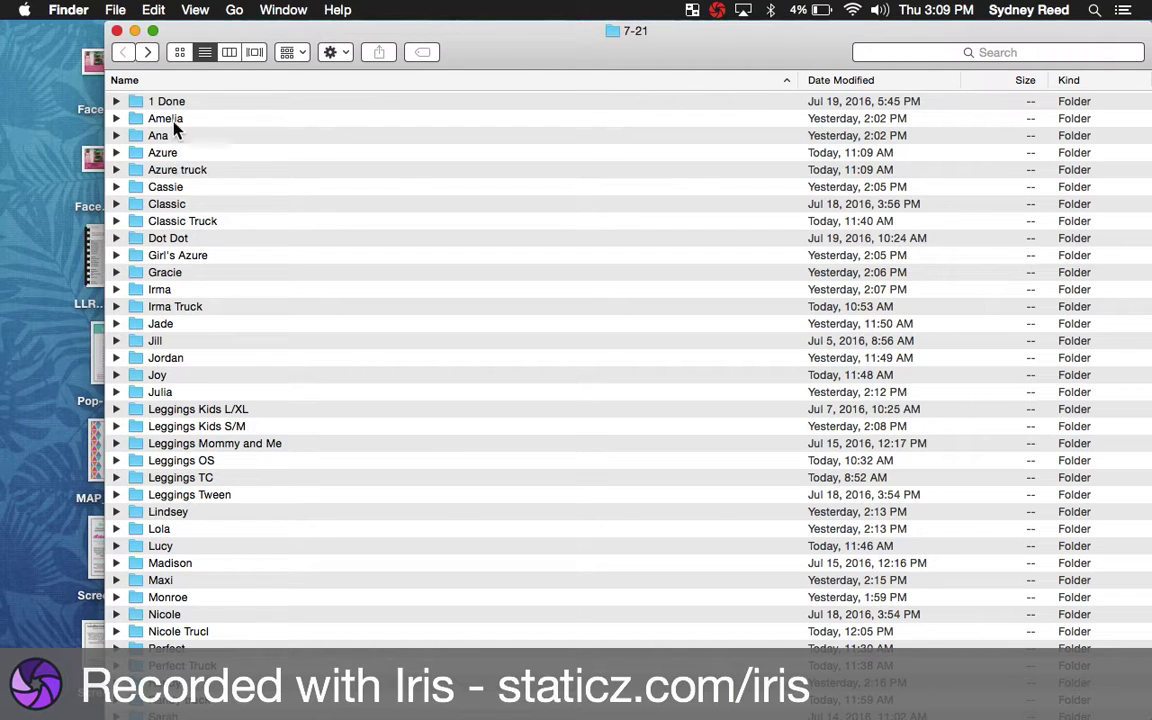
click(173, 120)
double_click(173, 120)
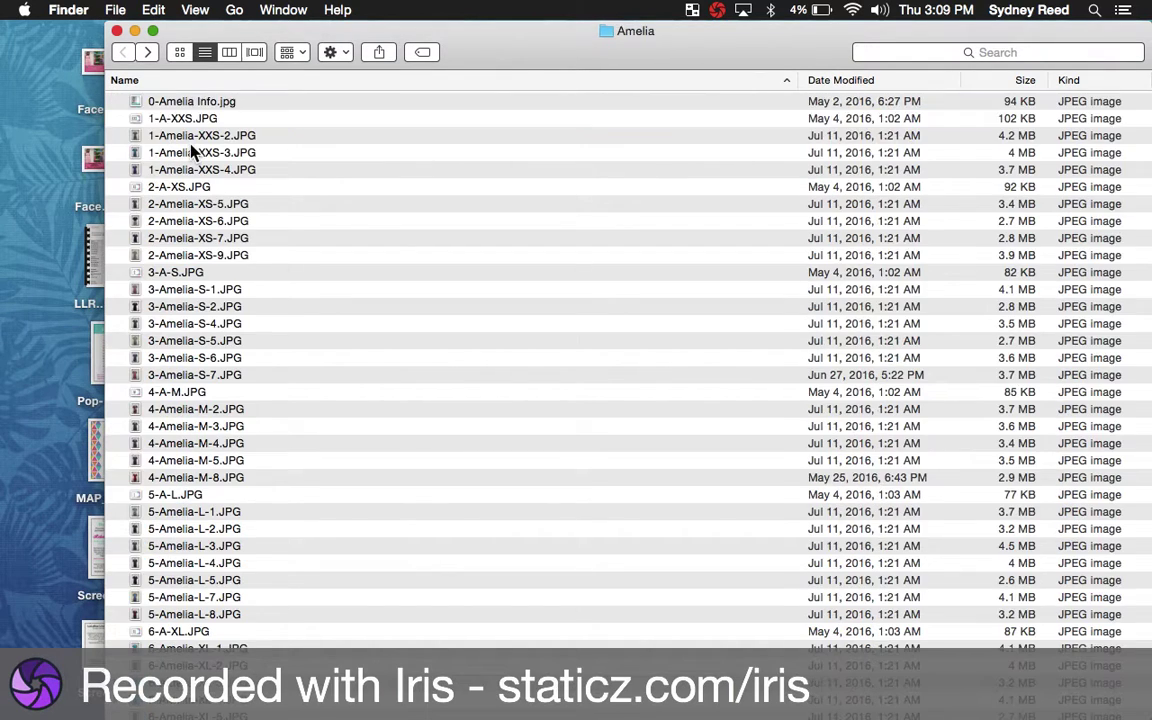
click(172, 125)
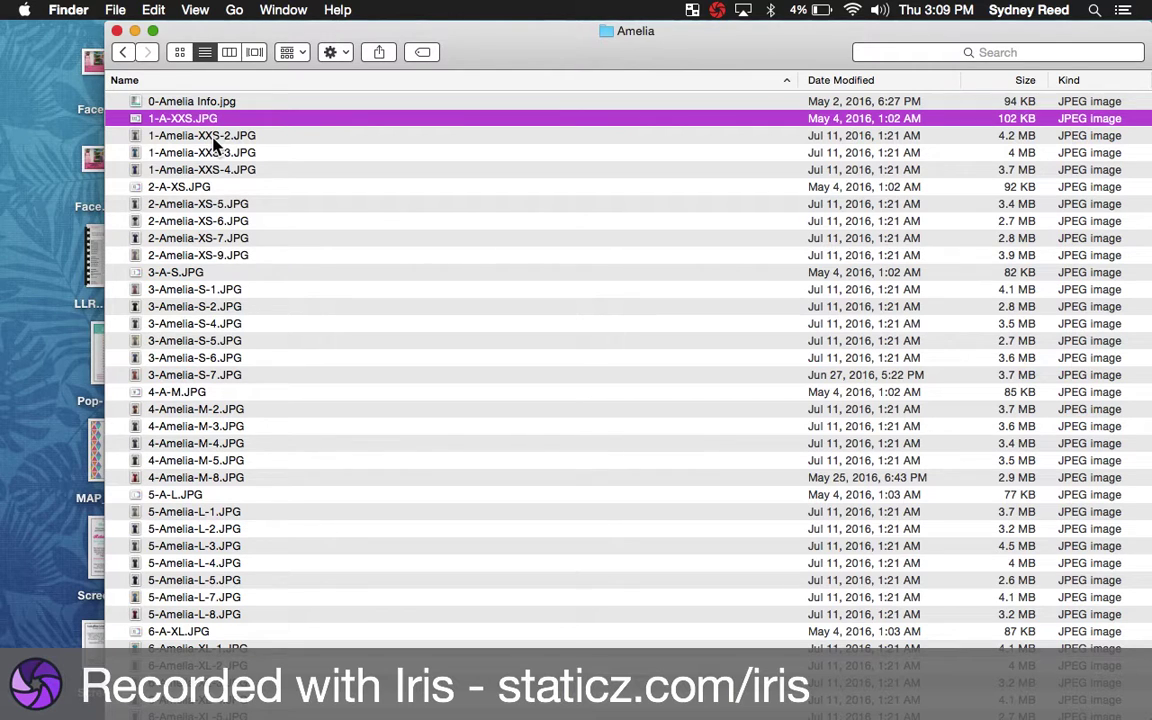
click(125, 50)
- Examine the file names in the Leggings OS folder from the heathered through the print and solid photos, and put the window away
click(189, 463)
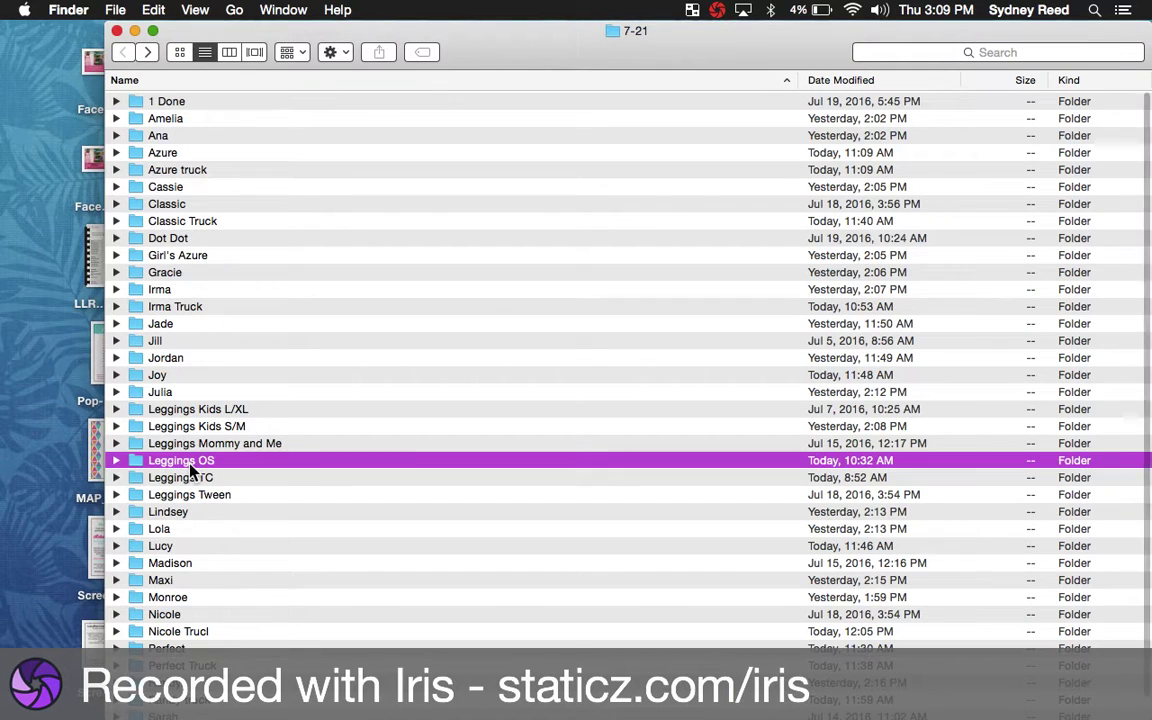
double_click(189, 462)
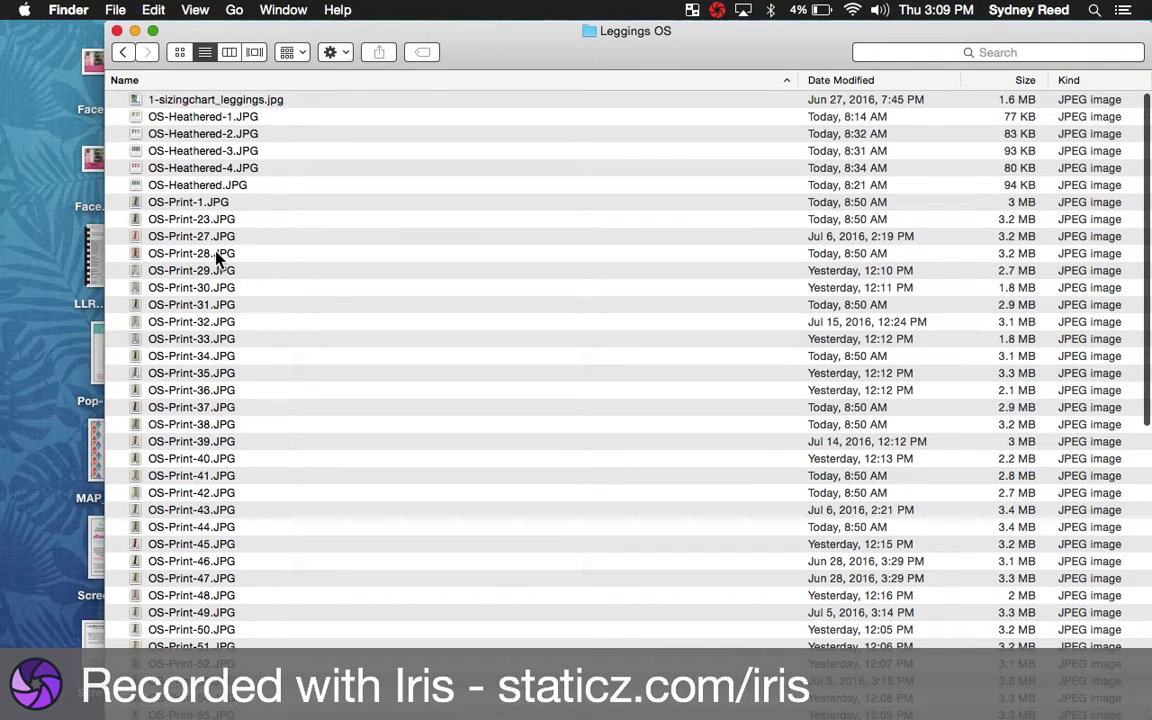
click(186, 215)
click(203, 168)
scroll(203, 168, down, 10)
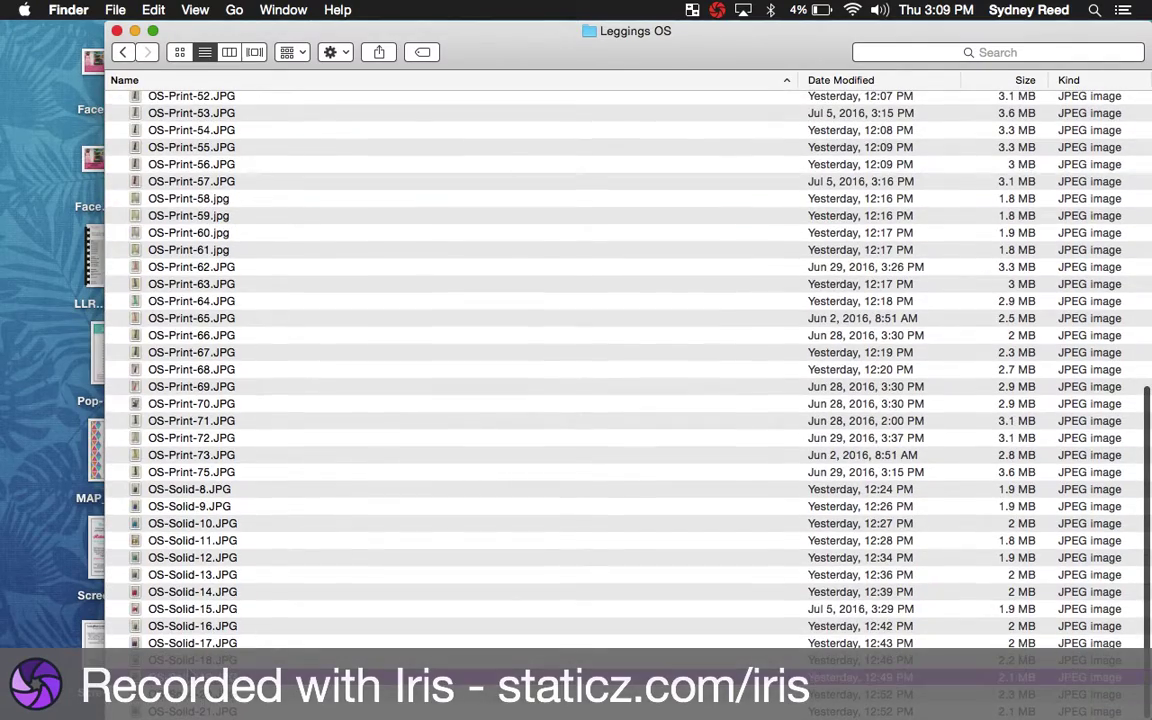
scroll(570, 365, up, 10)
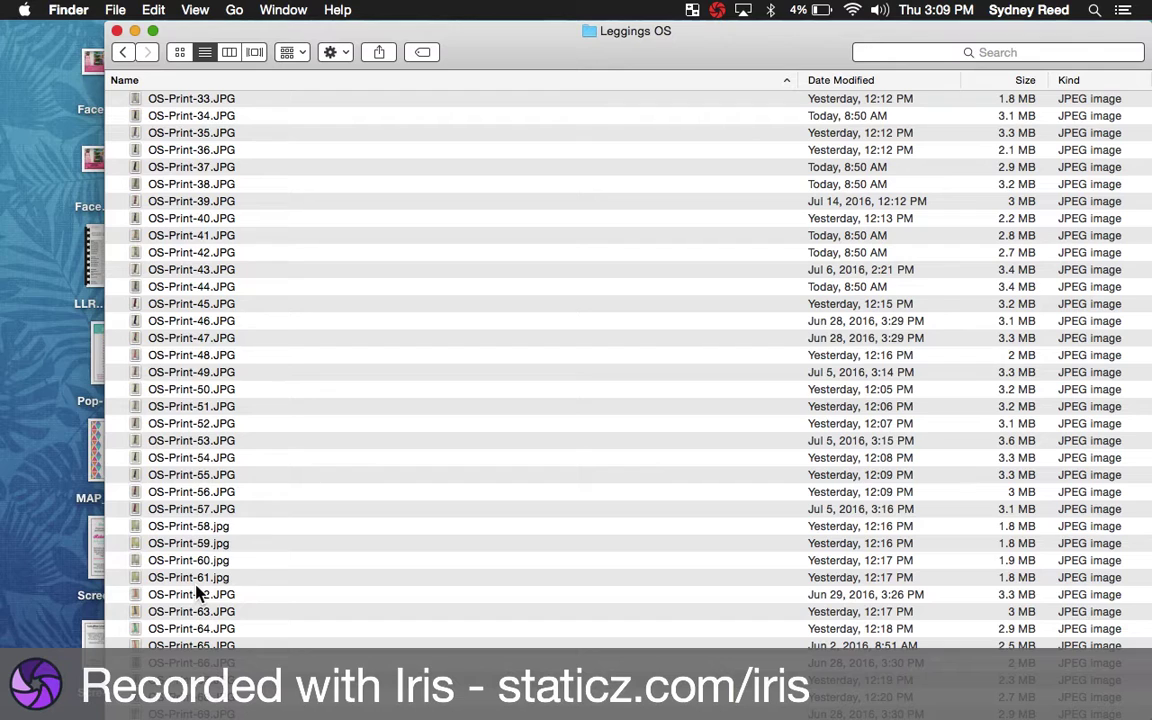
click(163, 355)
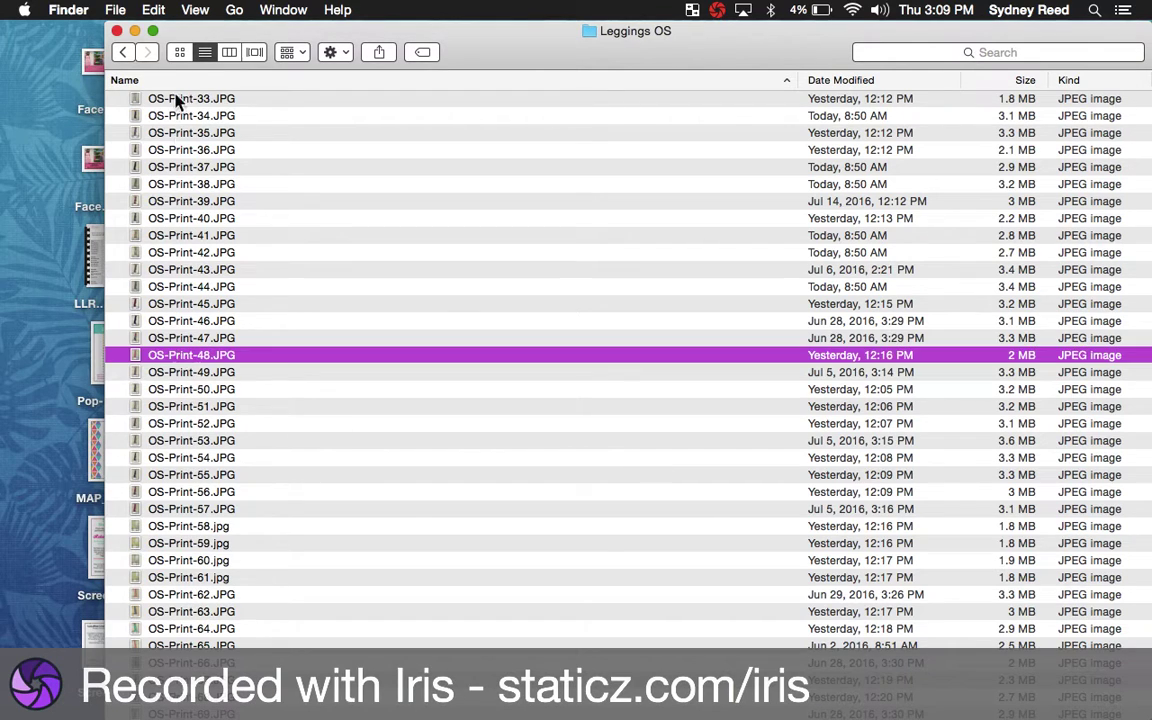
click(122, 52)
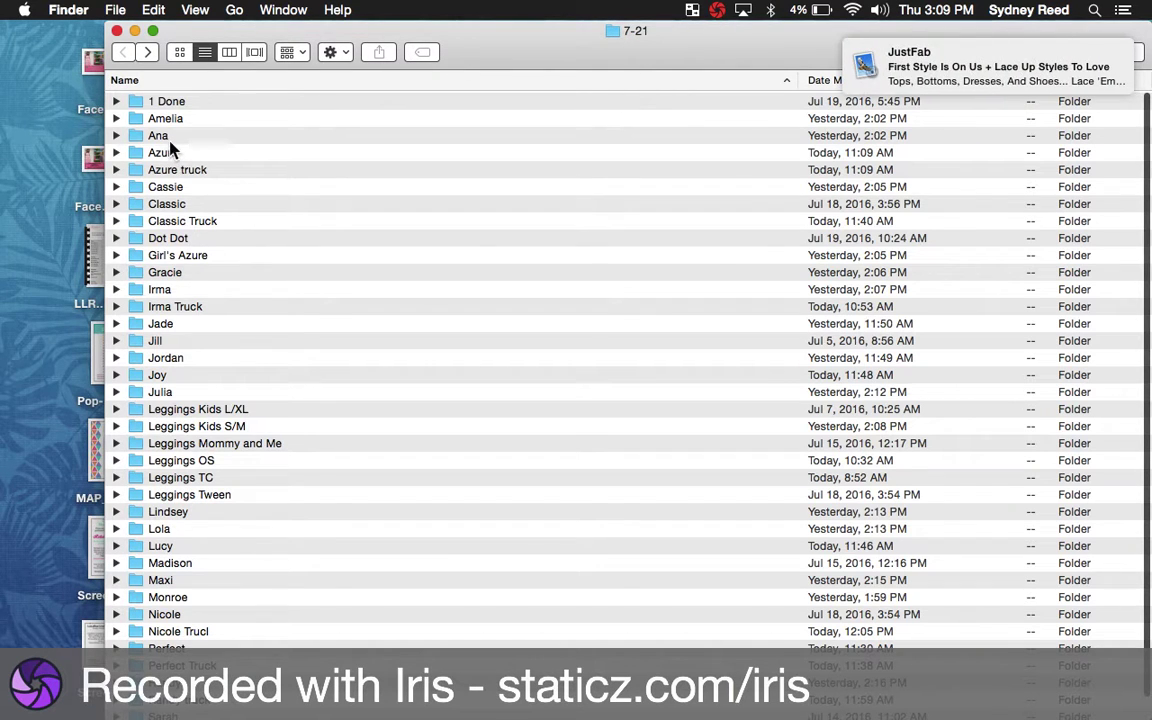
click(160, 137)
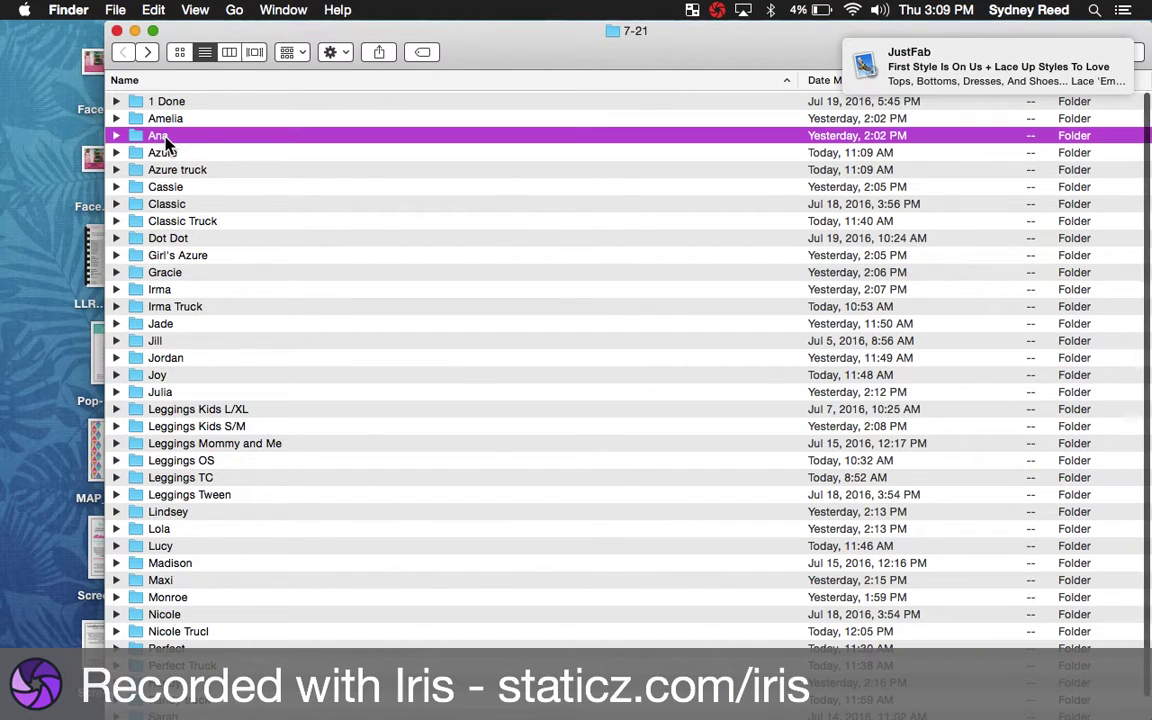
click(135, 31)
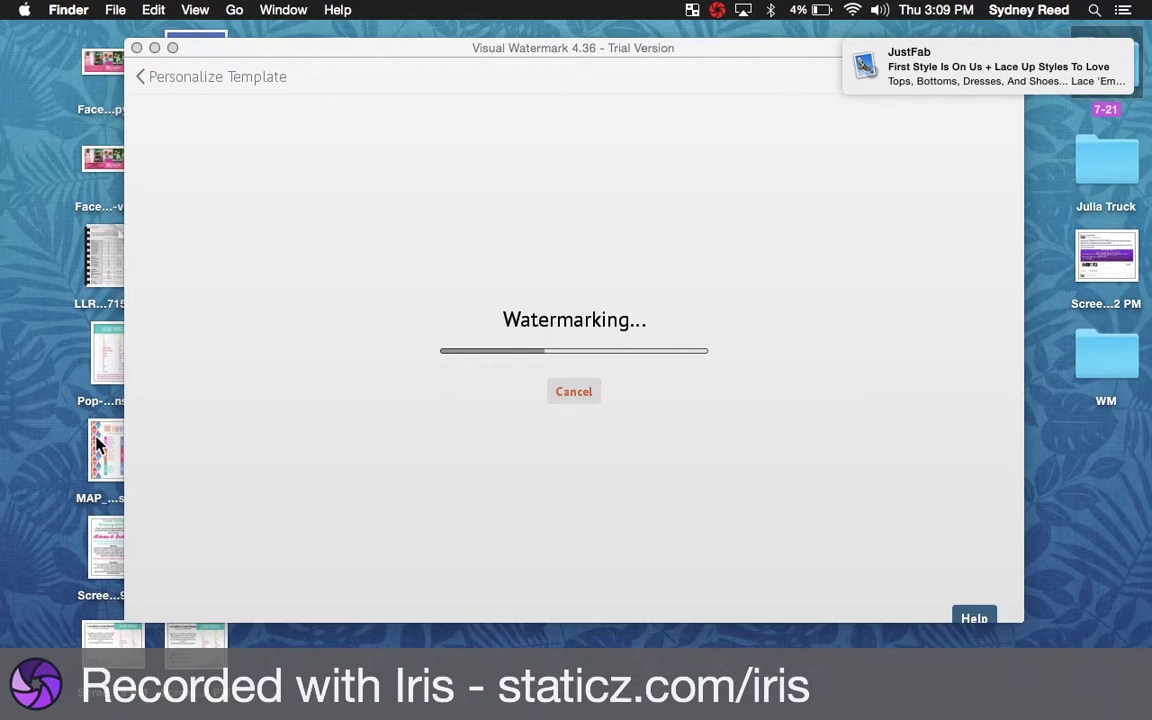
- Reopen the 7-21 folder and check the photo names in the Azure truck folder
double_click(1138, 77)
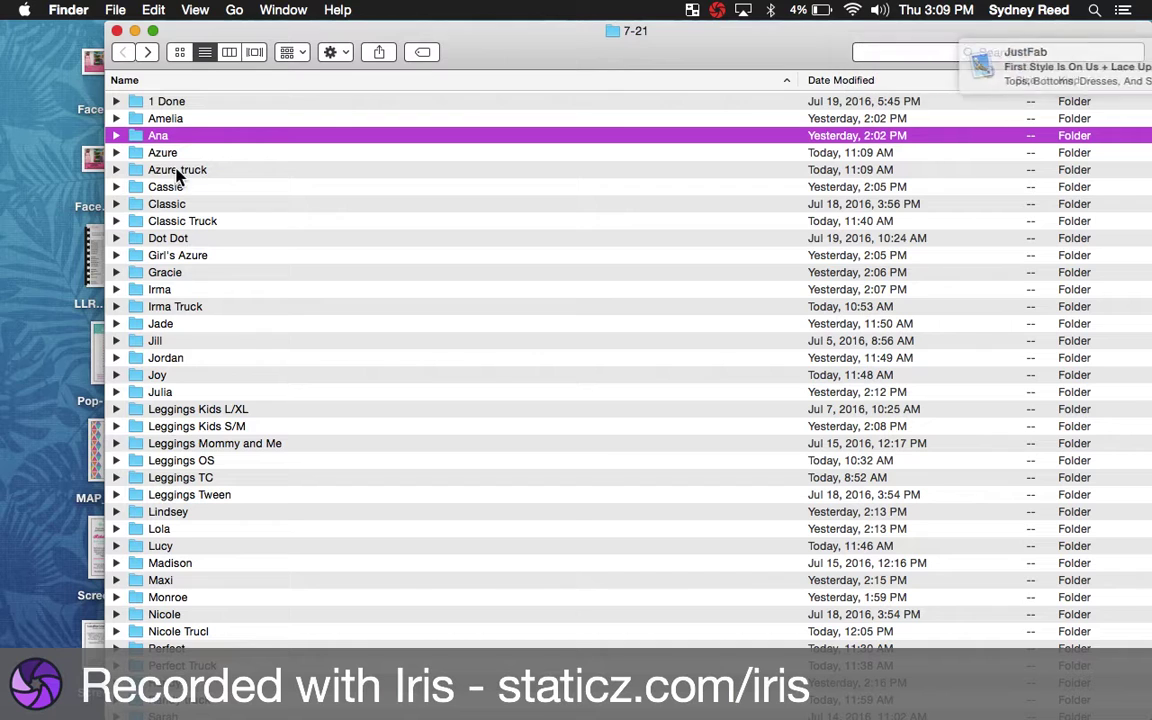
click(166, 171)
double_click(165, 172)
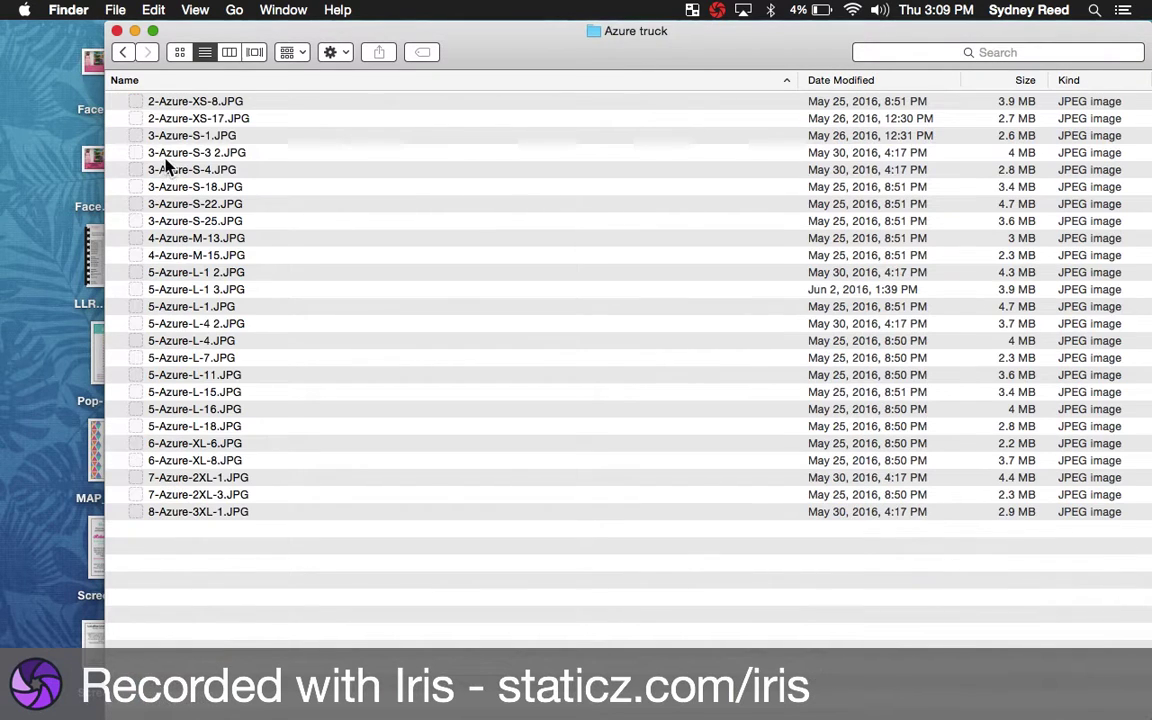
key(super+bracketleft)
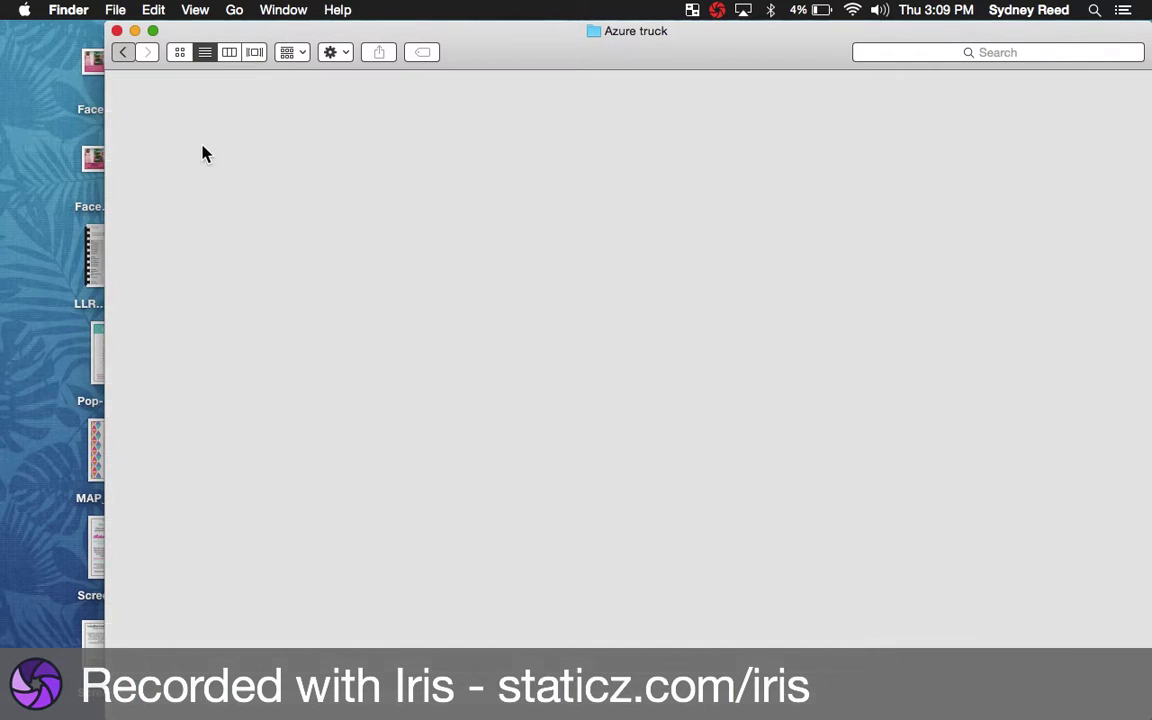
- View the Azure folder's photos as large thumbnails and examine the 4-A-M.JPG size divider before the medium skirts
click(162, 154)
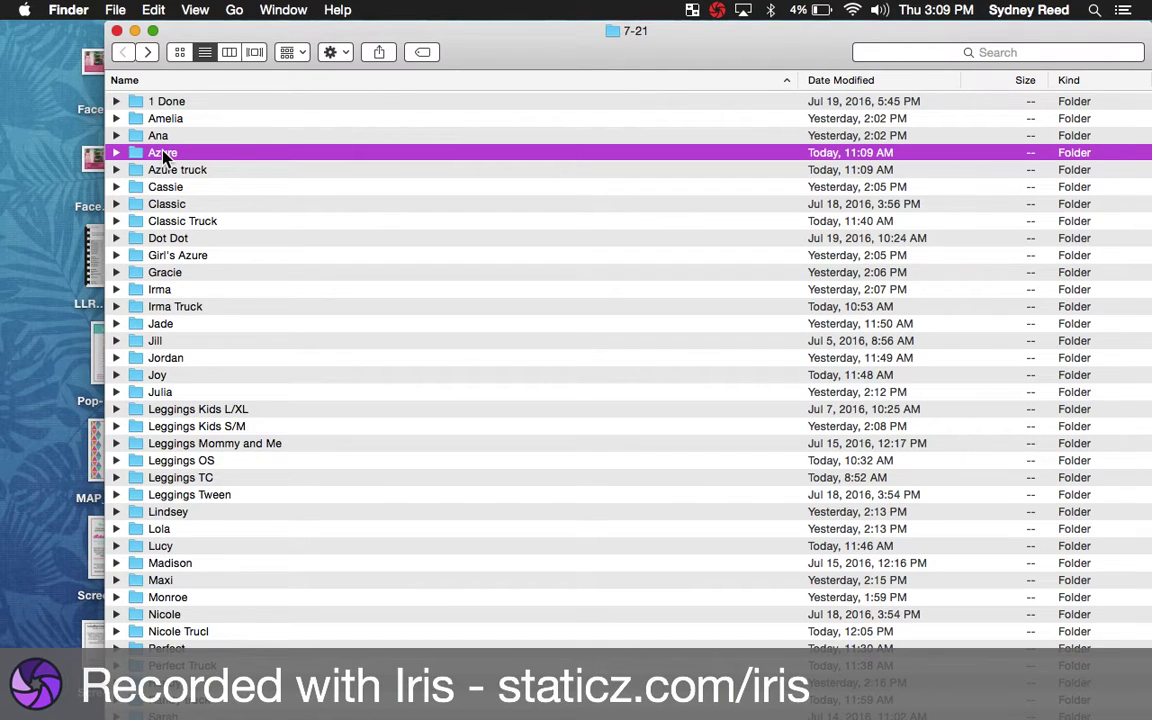
double_click(163, 154)
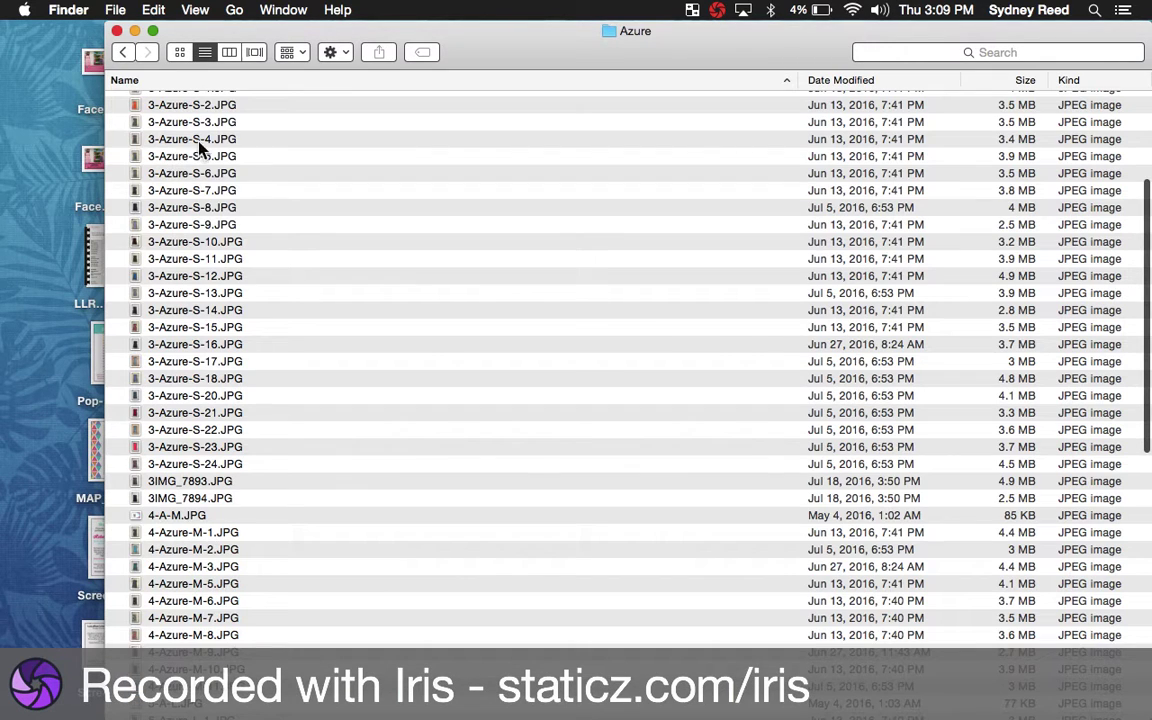
click(171, 520)
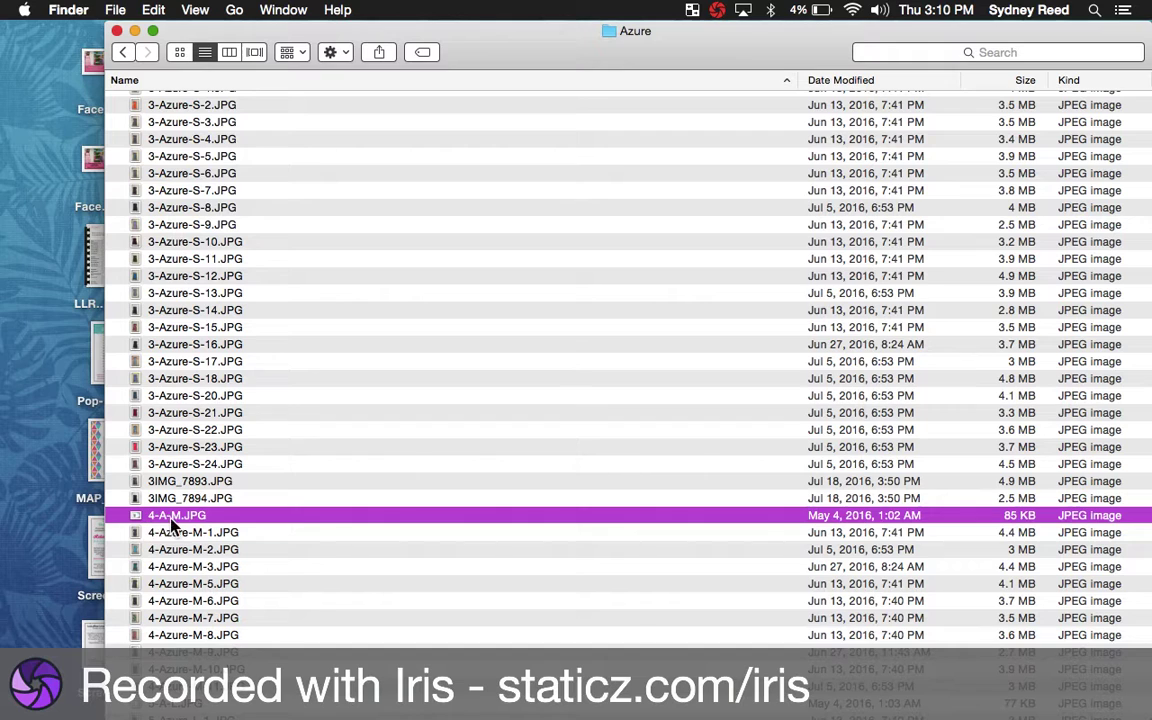
click(180, 52)
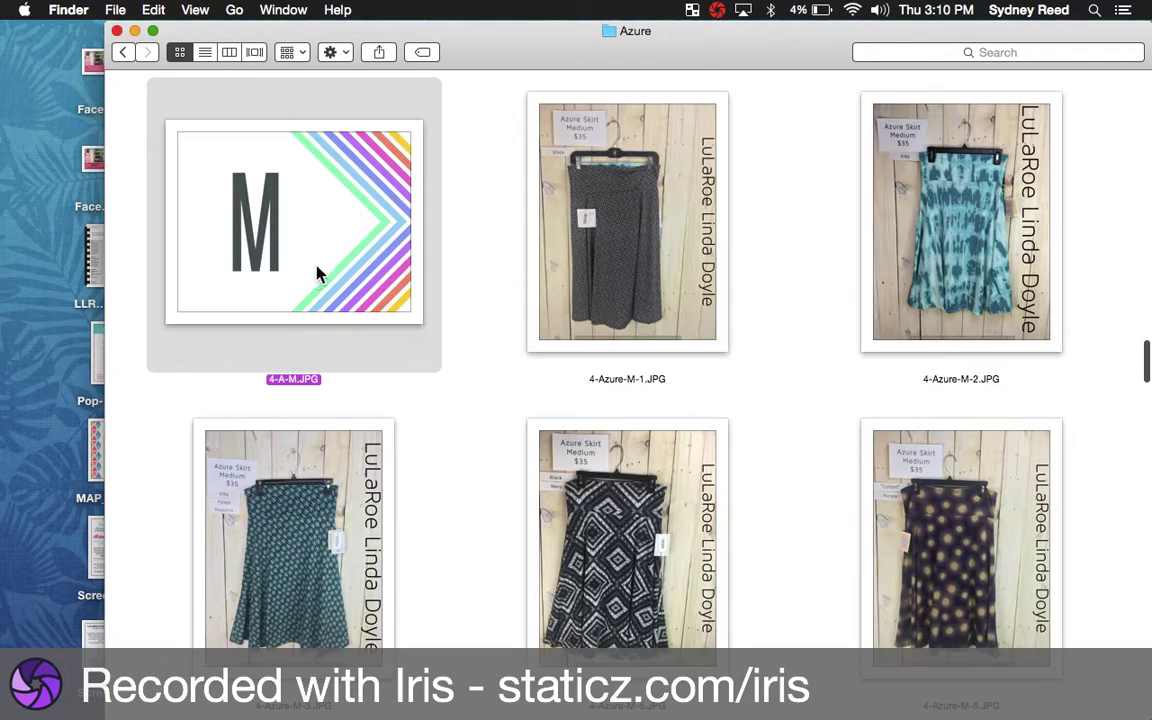
scroll(445, 314, up, 3)
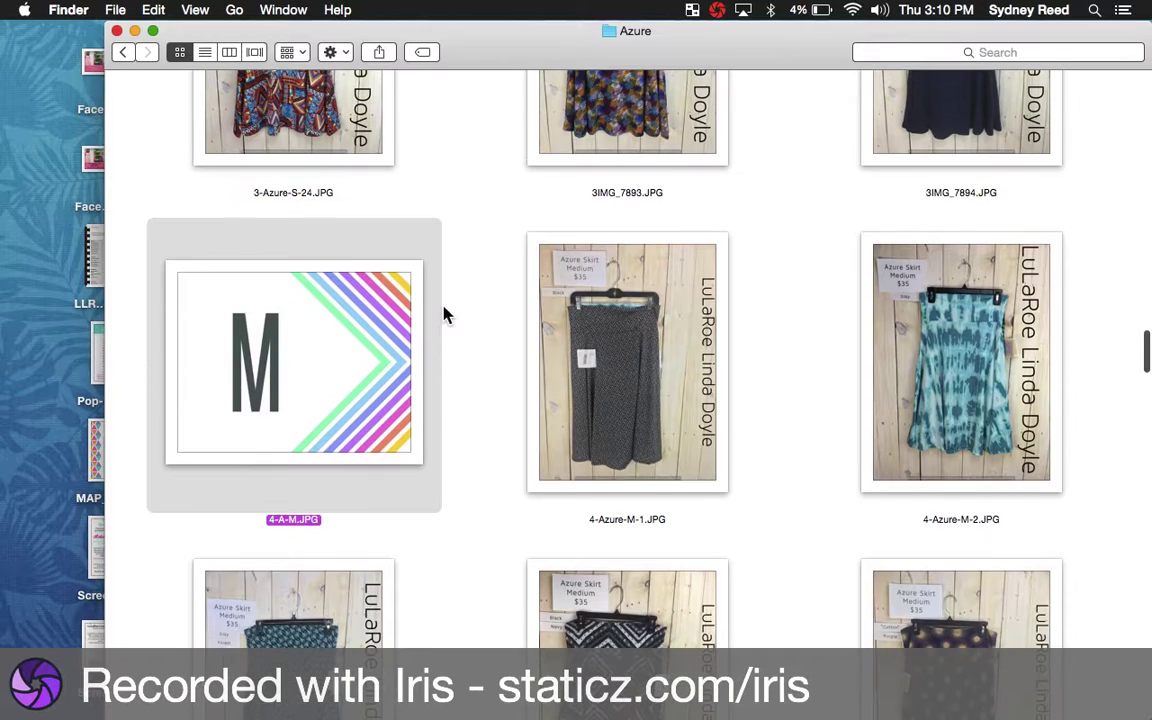
click(281, 541)
click(289, 525)
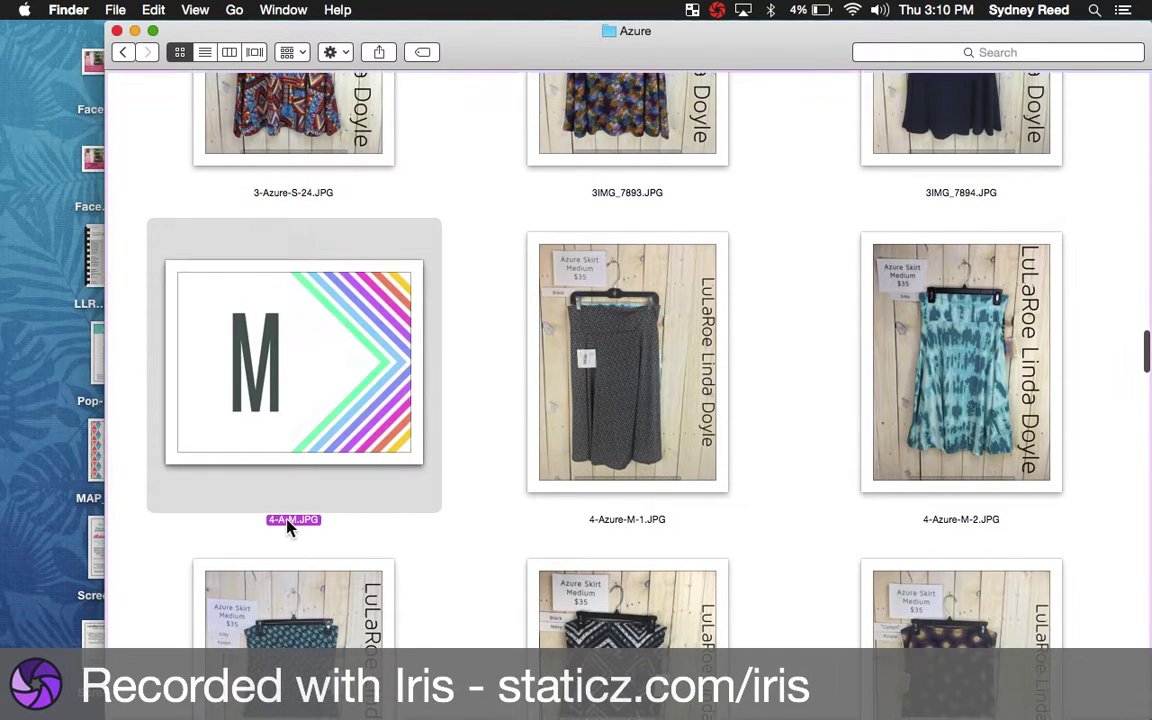
click(124, 52)
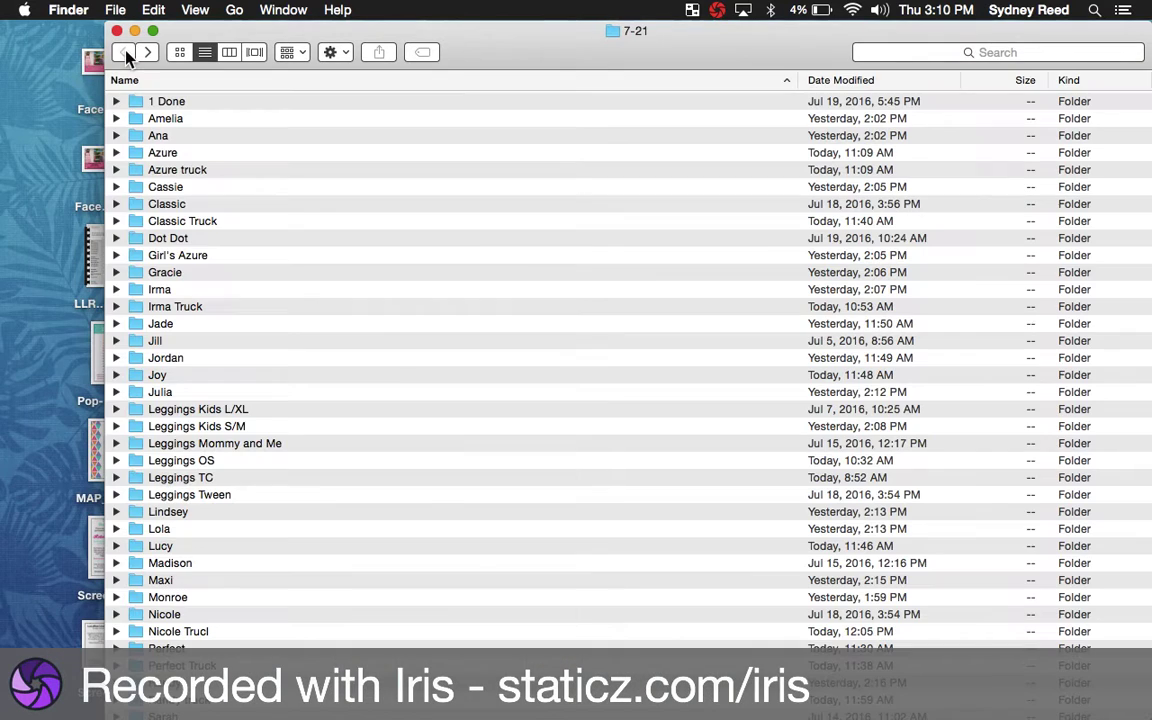
- View the photos in the Azure truck folder as thumbnails and close the folder window
click(193, 171)
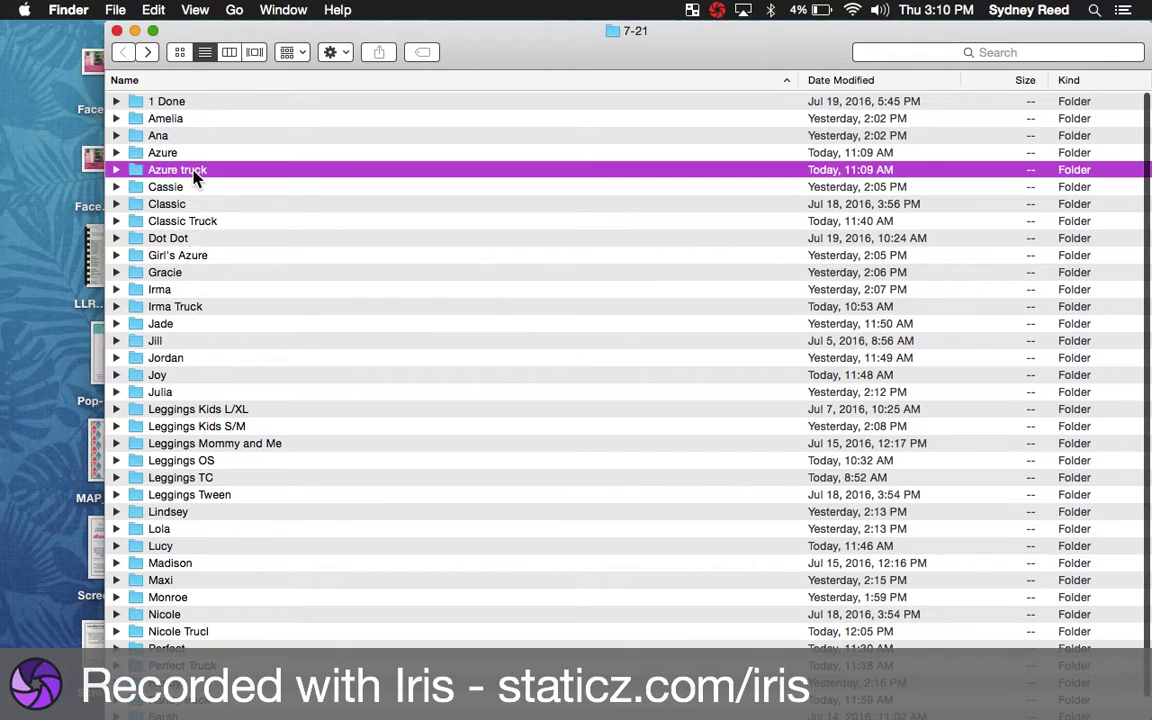
double_click(195, 172)
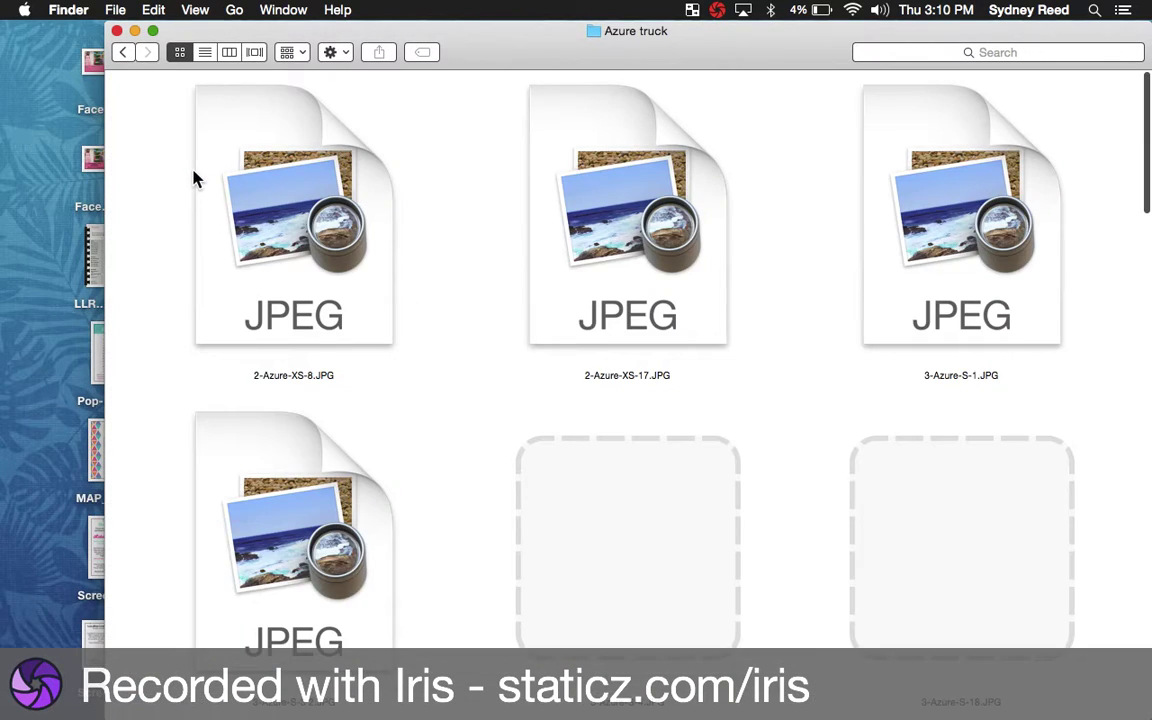
click(117, 32)
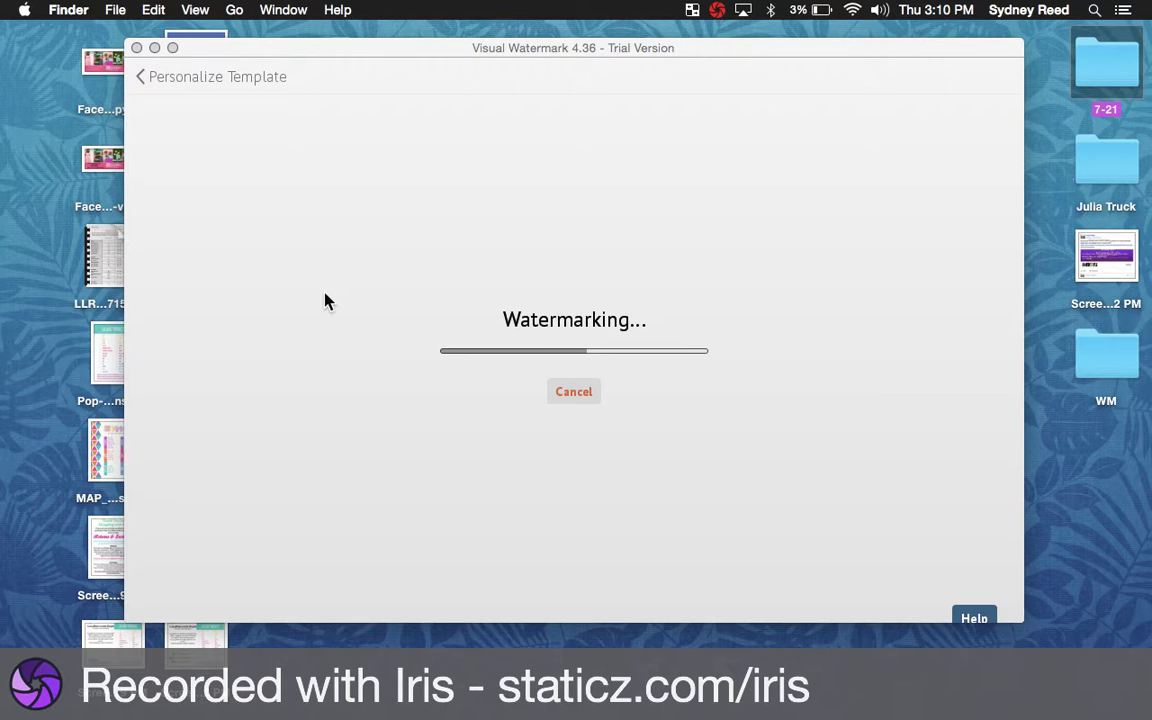
click(45, 415)
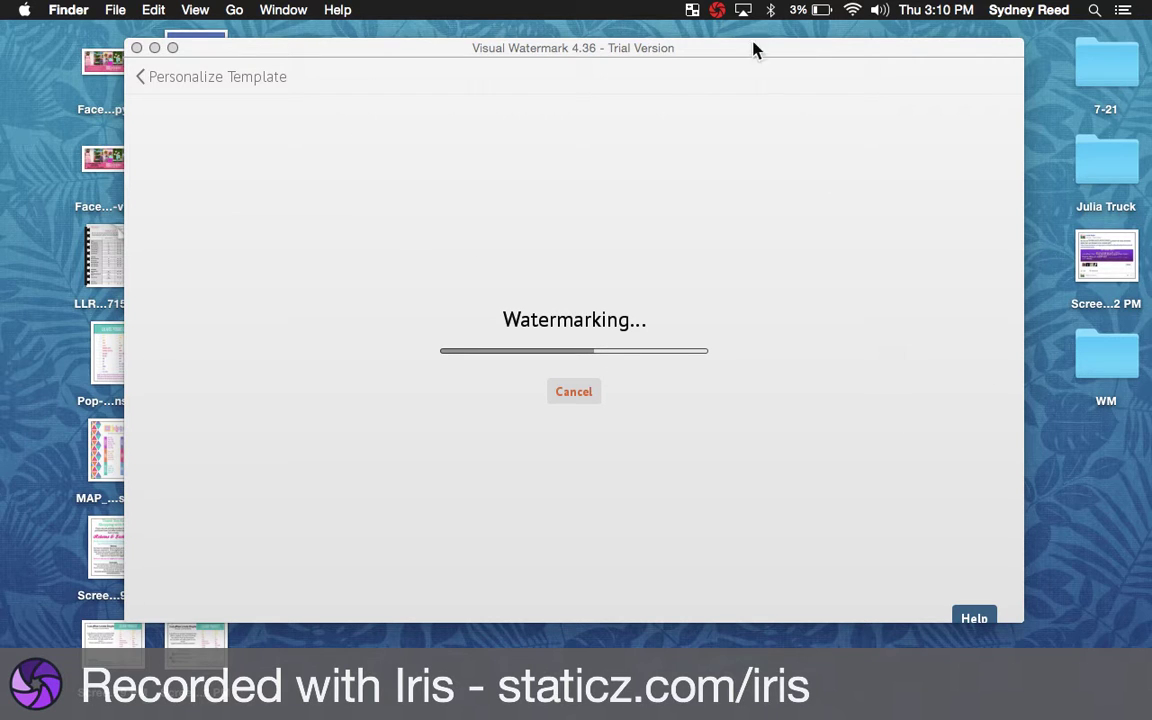
click(716, 10)
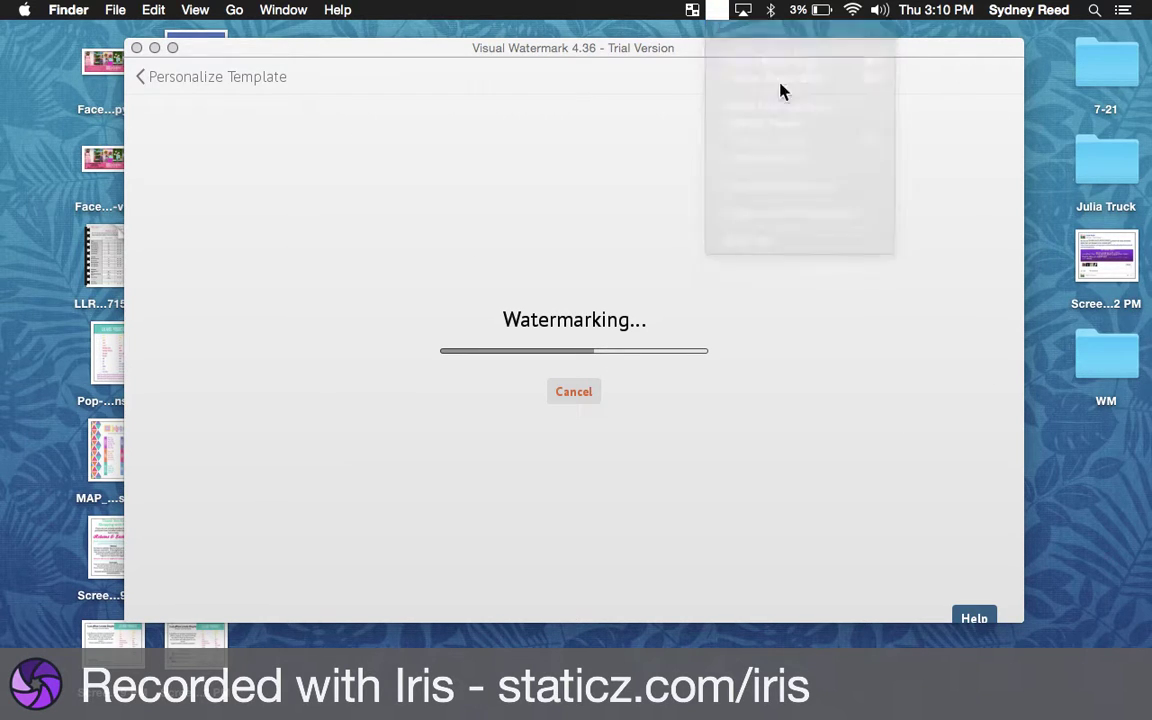
click(780, 80)
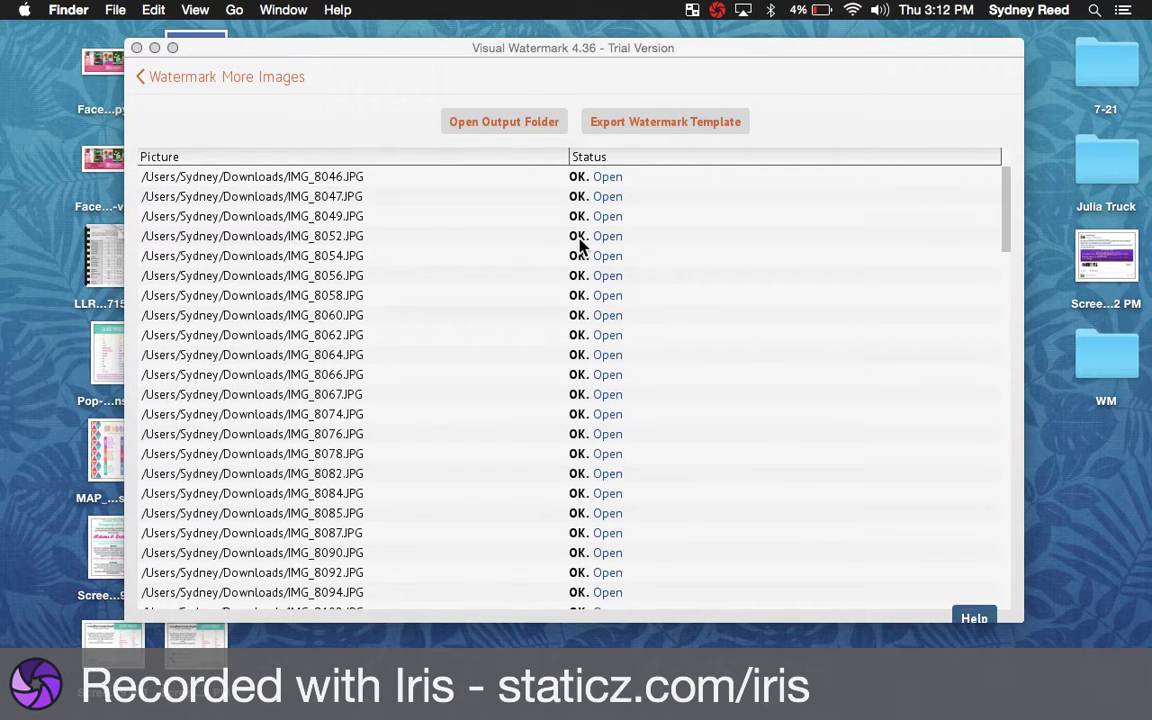
- Review the status list of the watermarked photos and close the watermarking window
scroll(581, 250, down, 10)
scroll(593, 422, down, 10)
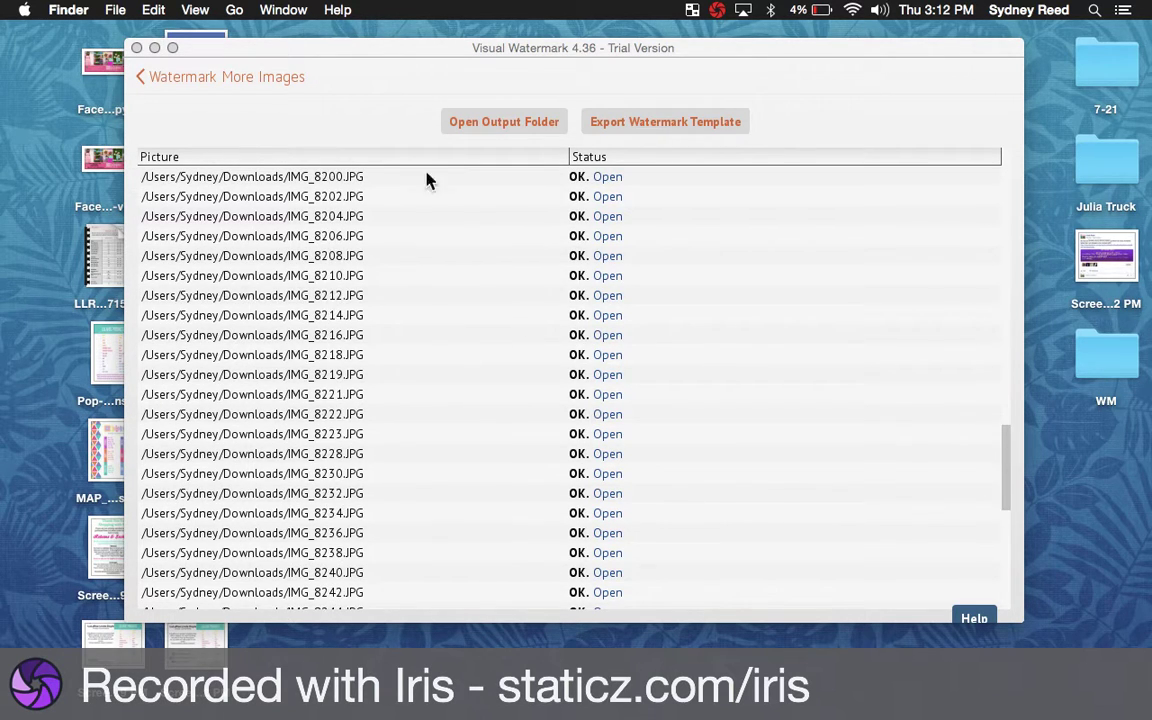
click(137, 49)
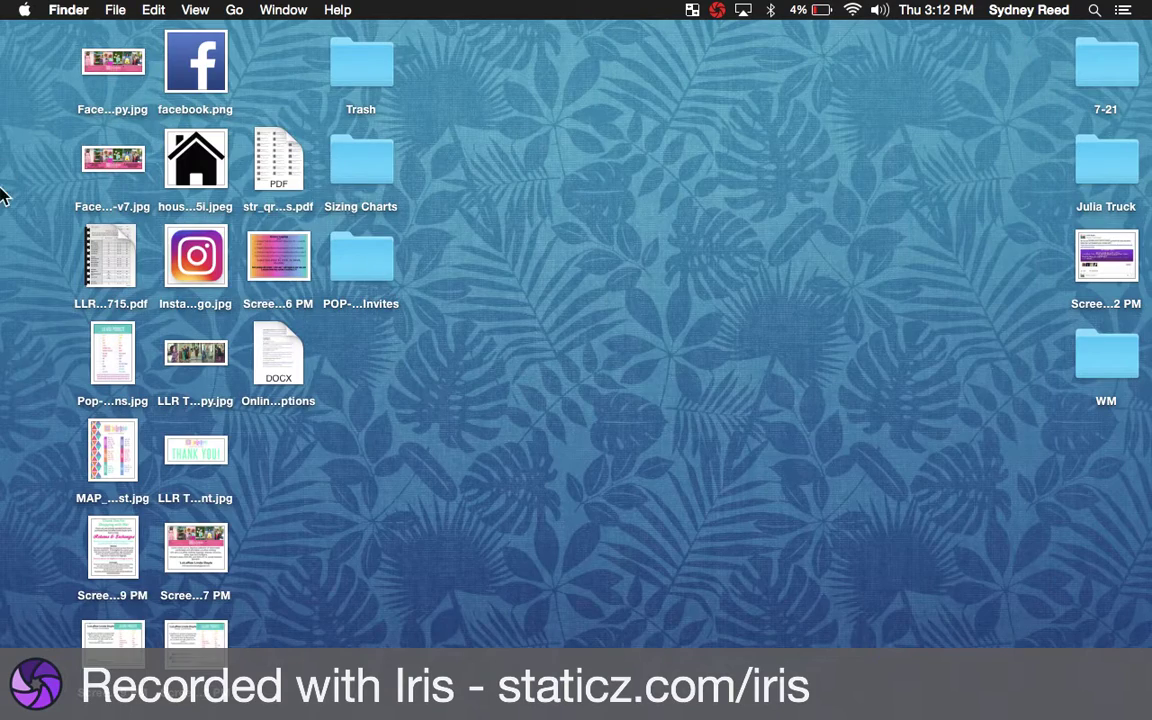
- Open the desktop's WM folder, enlarge its window to fill the screen and show its contents in columns
double_click(1098, 362)
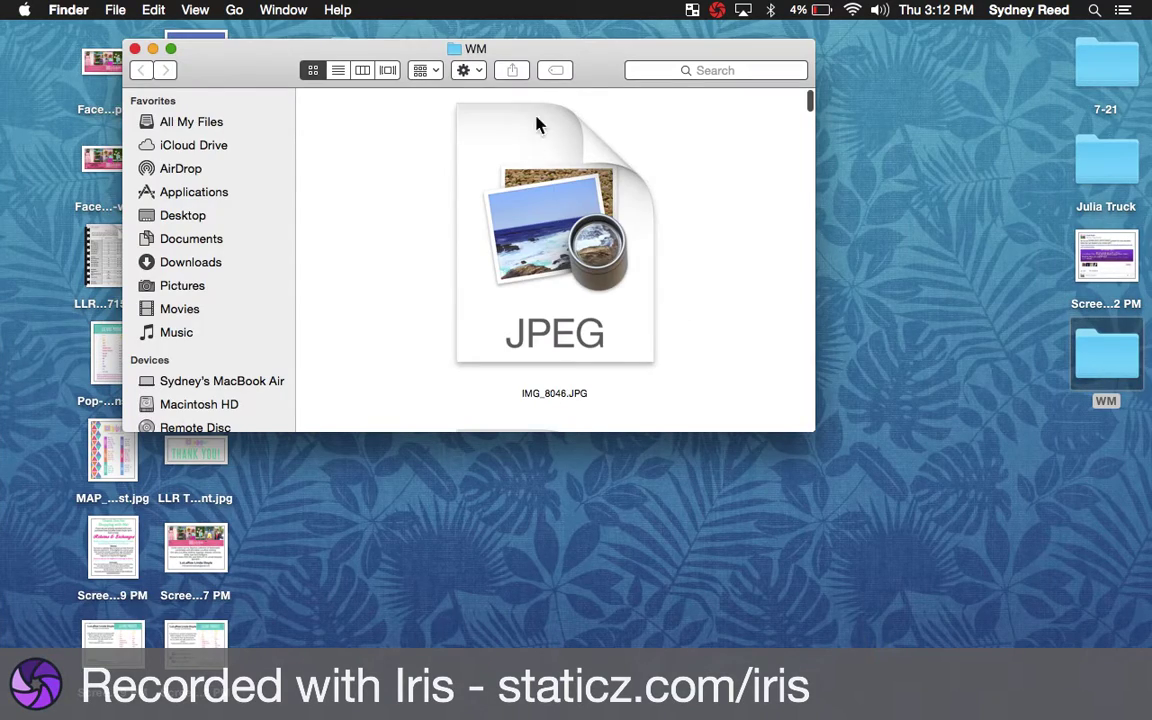
double_click(534, 67)
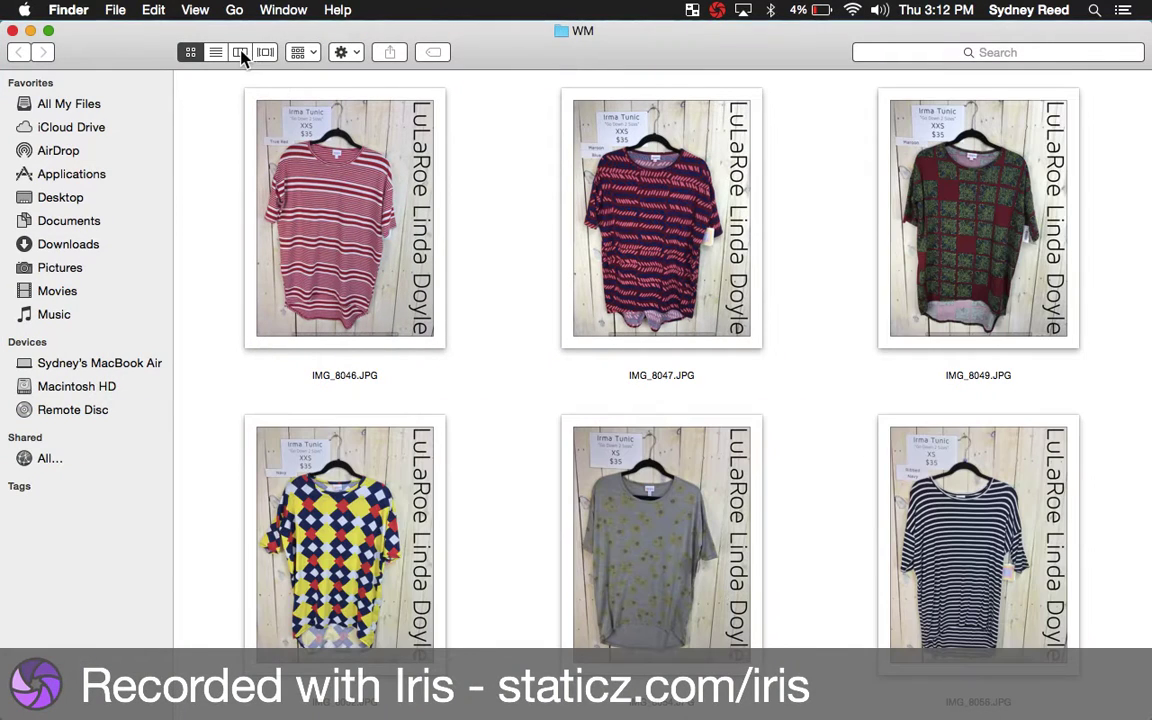
click(241, 55)
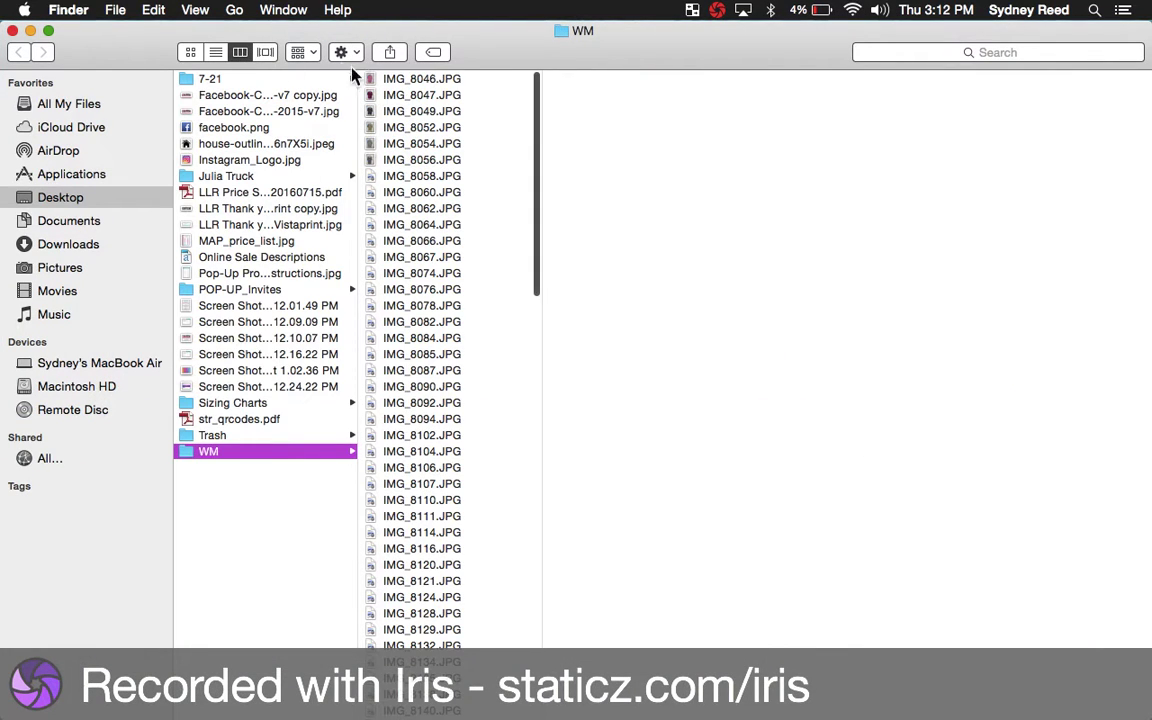
- Preview the WM photos and batch rename the XXS Irma tunics, IMG_8046 to IMG_8052, with the custom format 1-Irma-XXS- and numbering from 1
click(414, 80)
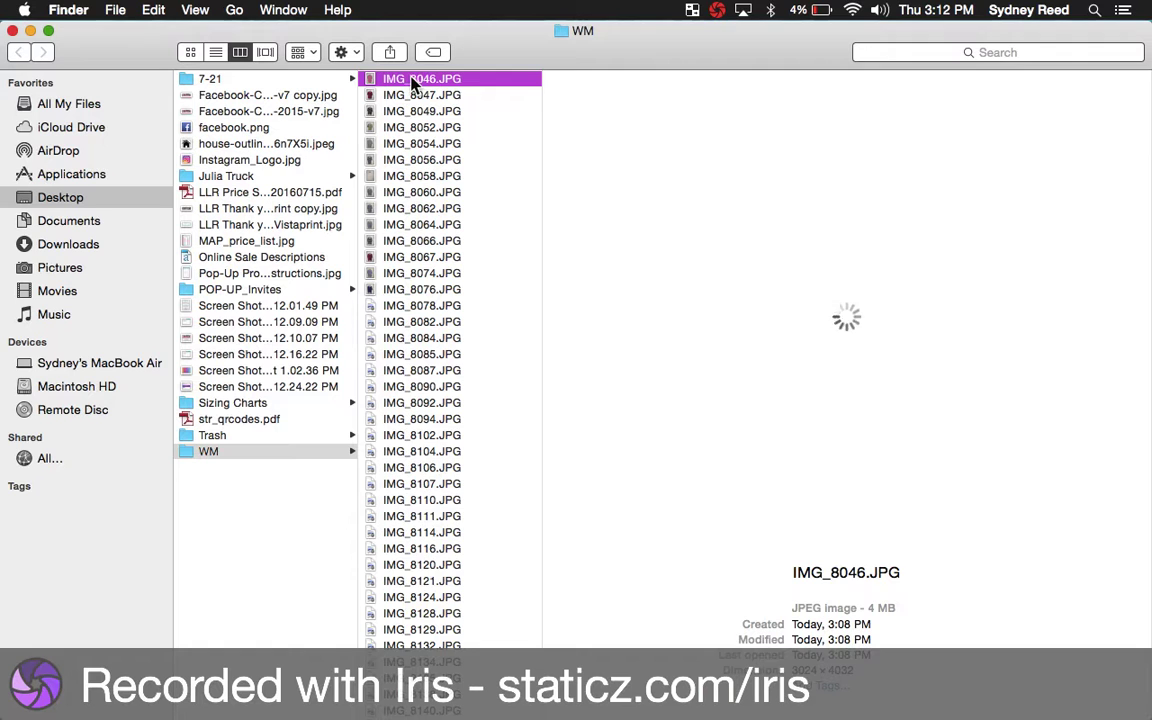
key(Down)
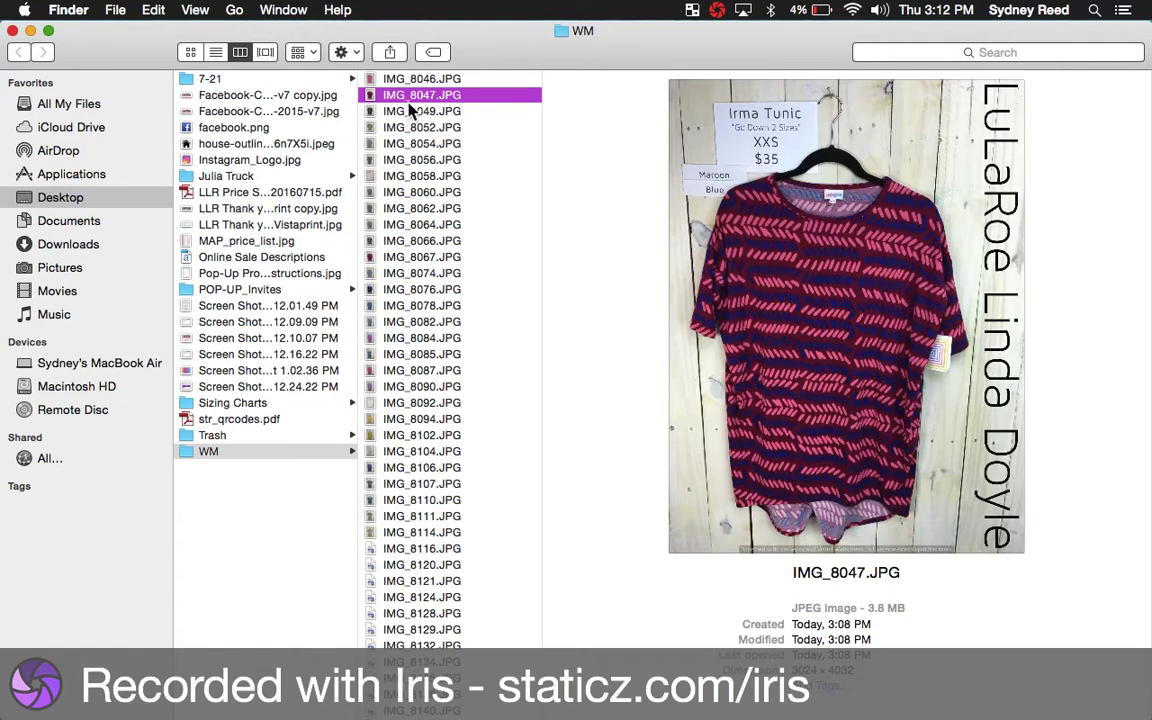
key(Down)
key(Down)
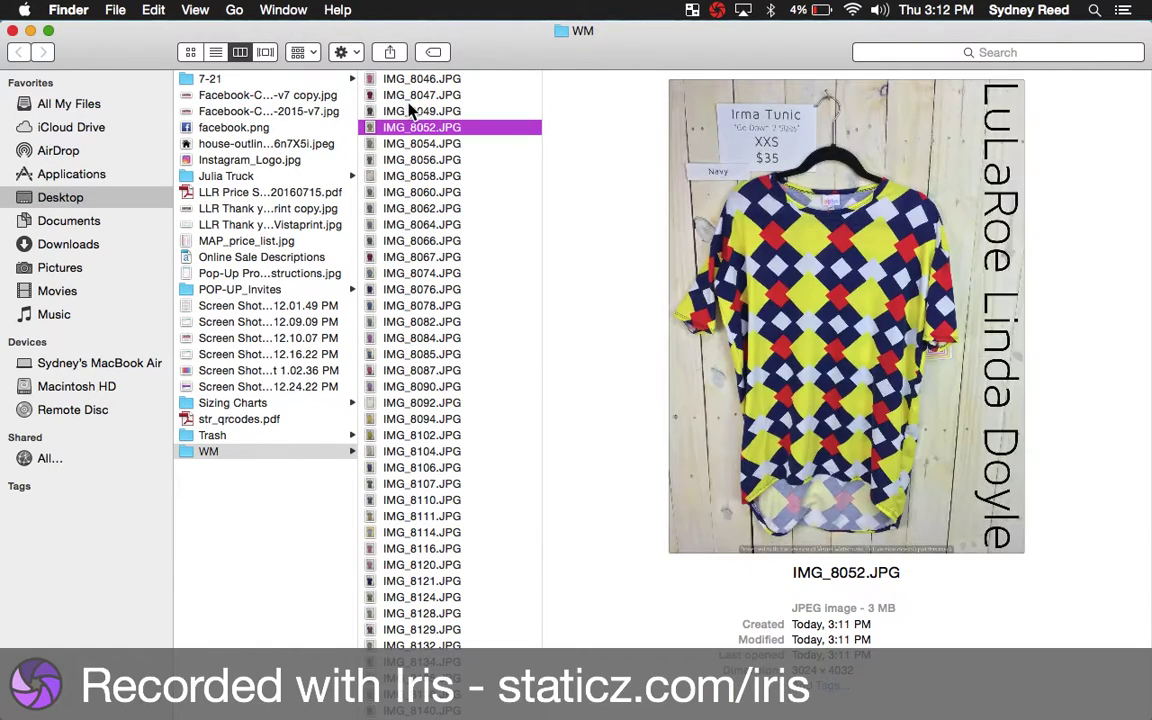
key(Down)
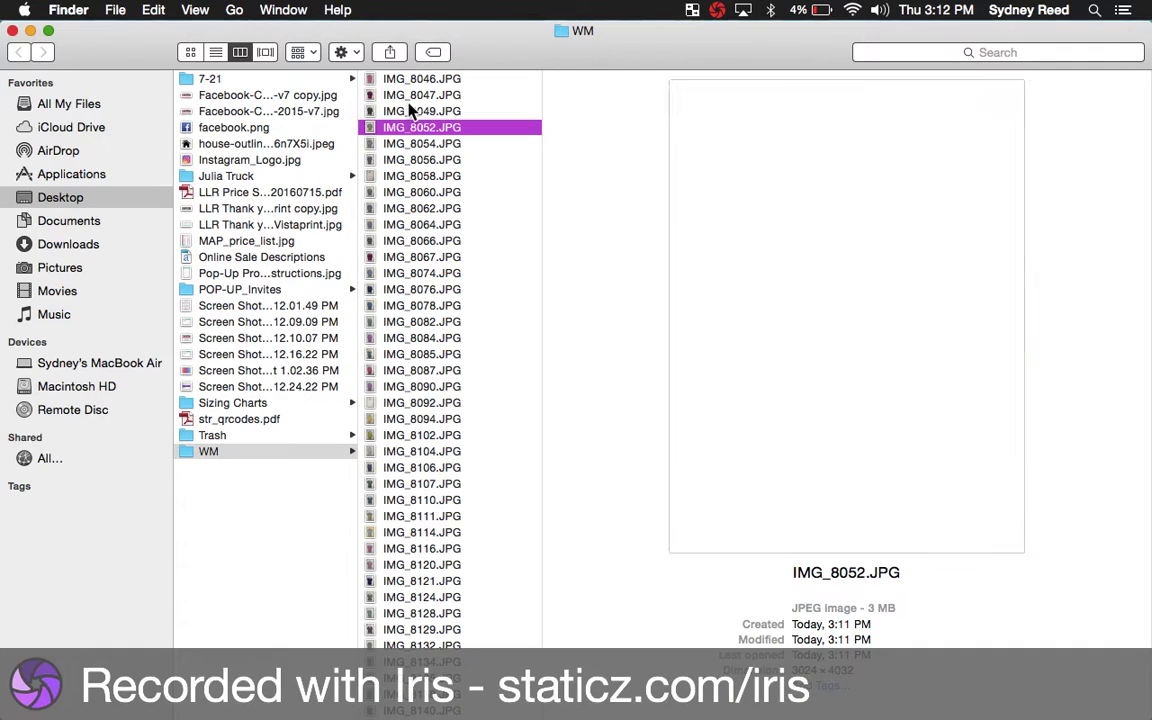
key(shift+Up)
key(shift+Up)
key(shift+Up)
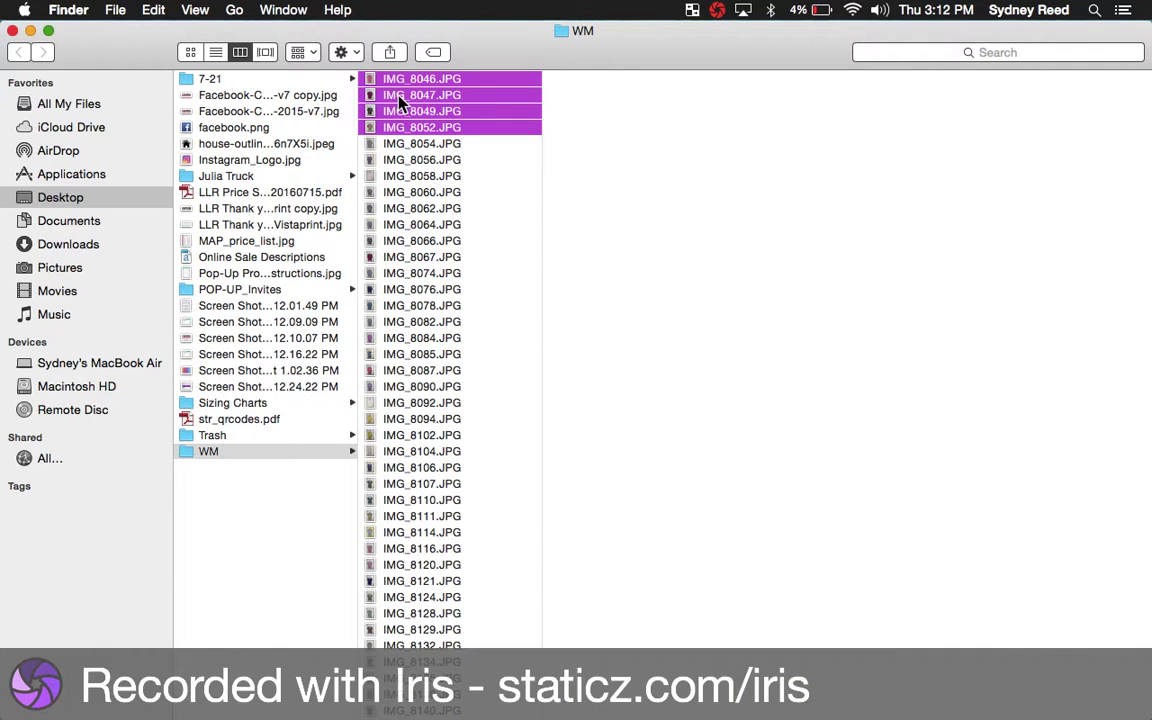
scroll(400, 99, down, 1)
right_click(400, 99)
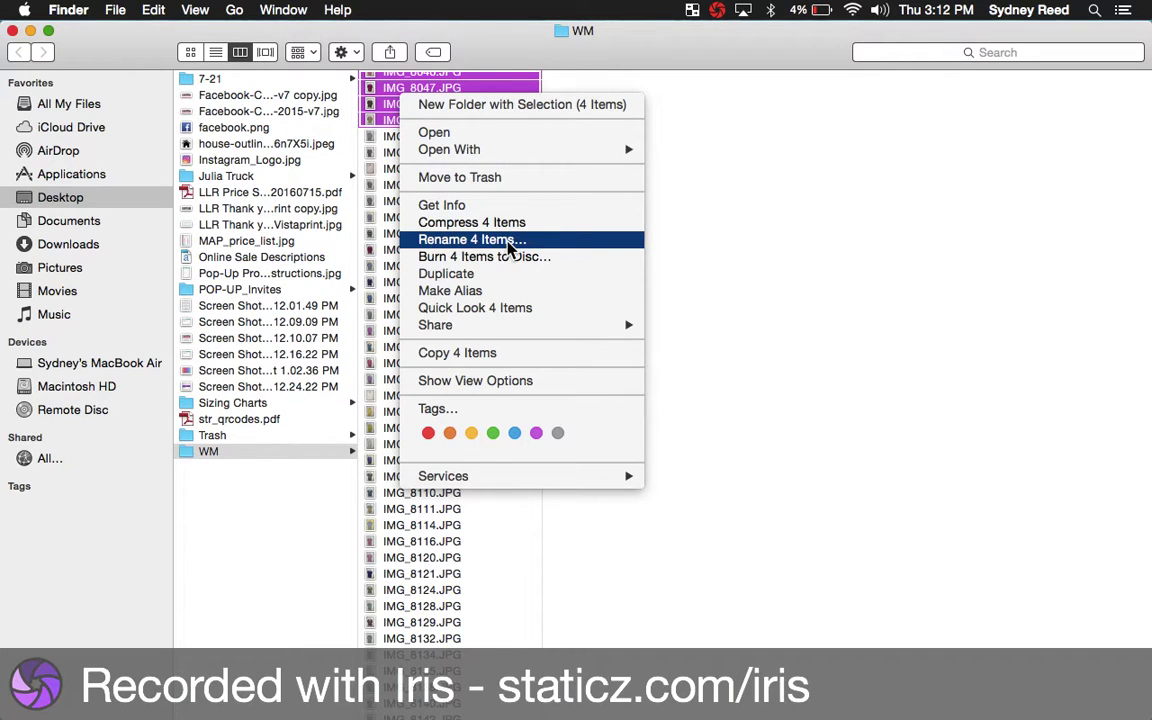
click(510, 243)
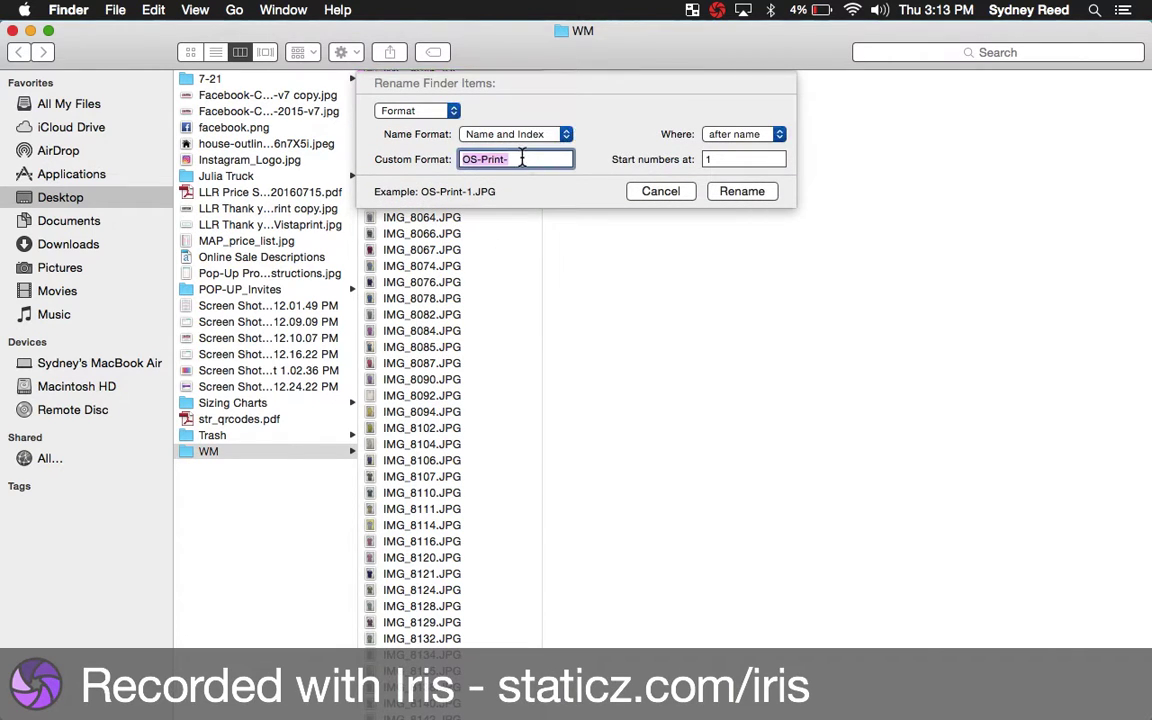
key(BackSpace)
text(1)
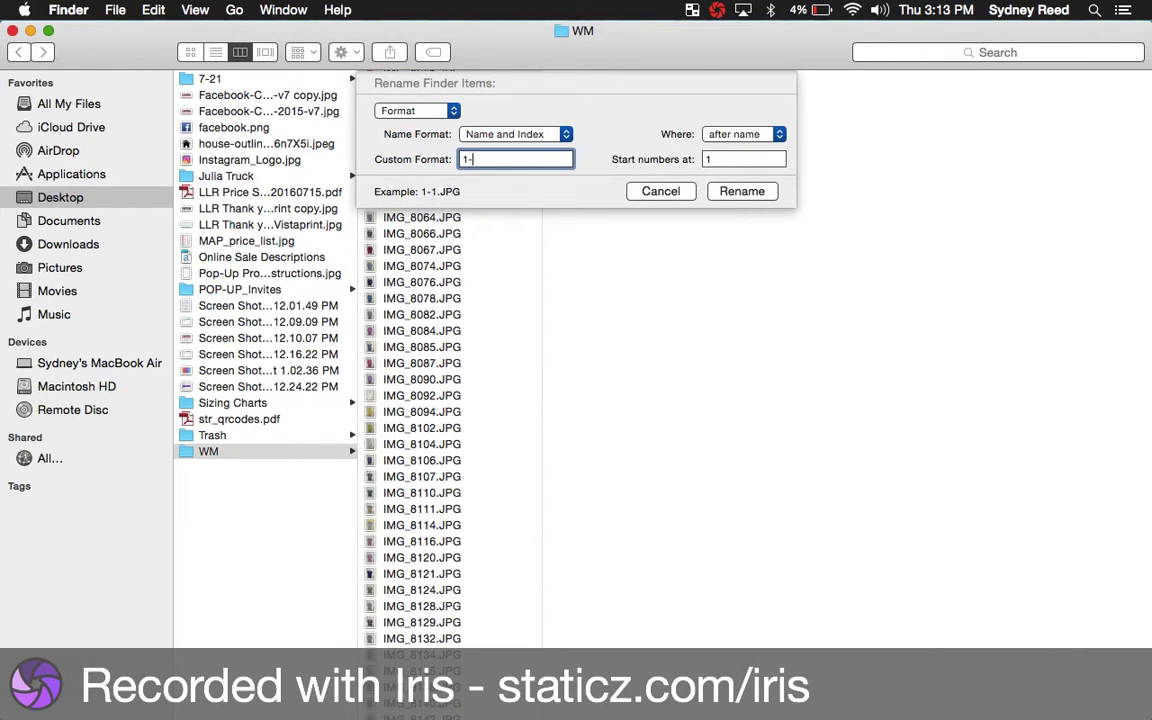
text(-Irma-XXS-)
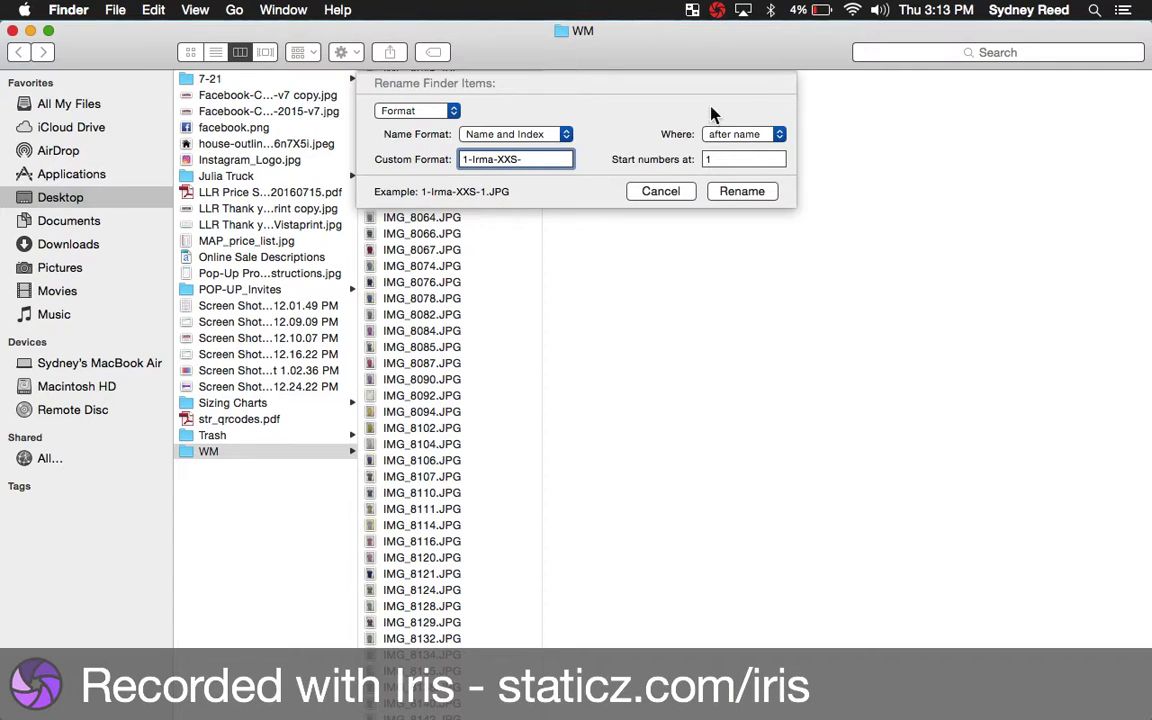
click(741, 191)
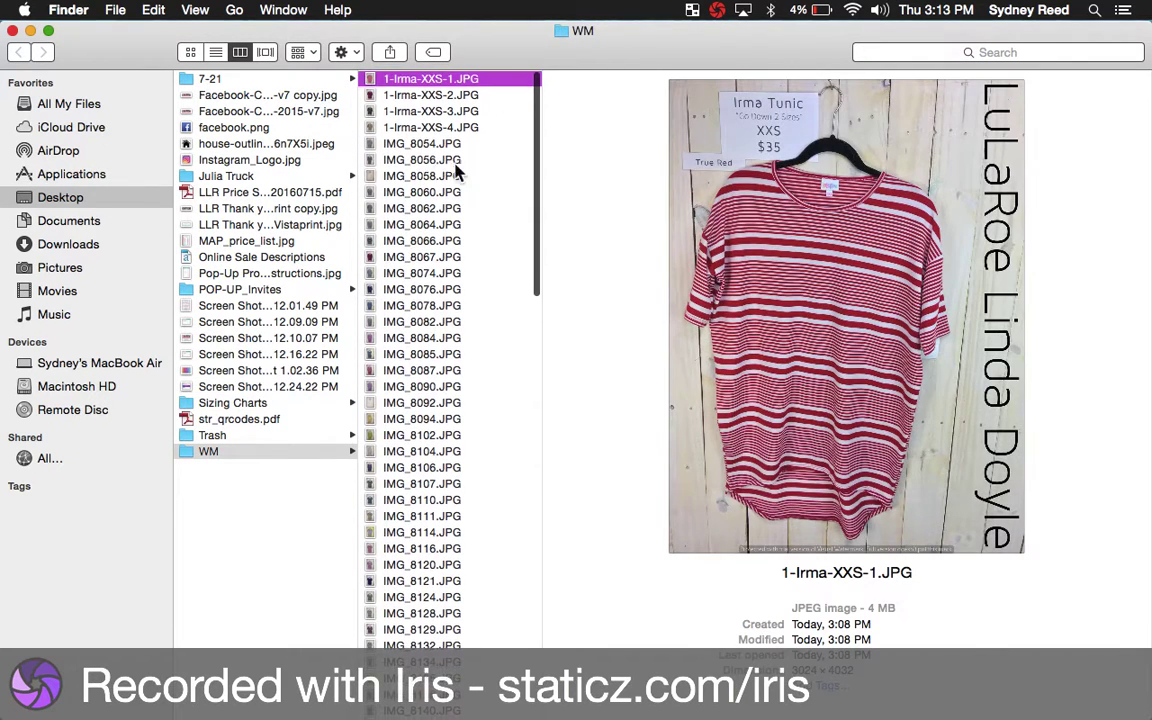
- Preview the following photos and batch rename the XS Irma tunics, IMG_8054 to IMG_8060, with the custom format 2-Irma-XS-
click(420, 146)
key(Down)
key(Down)
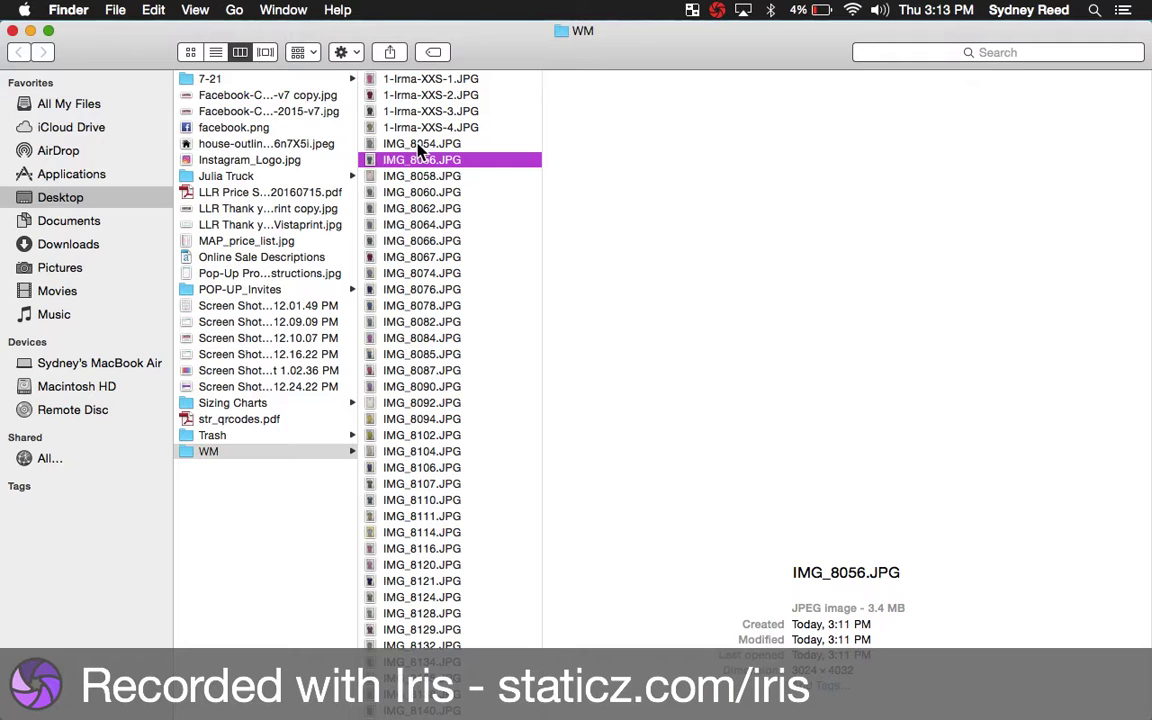
key(Down)
key(Down)
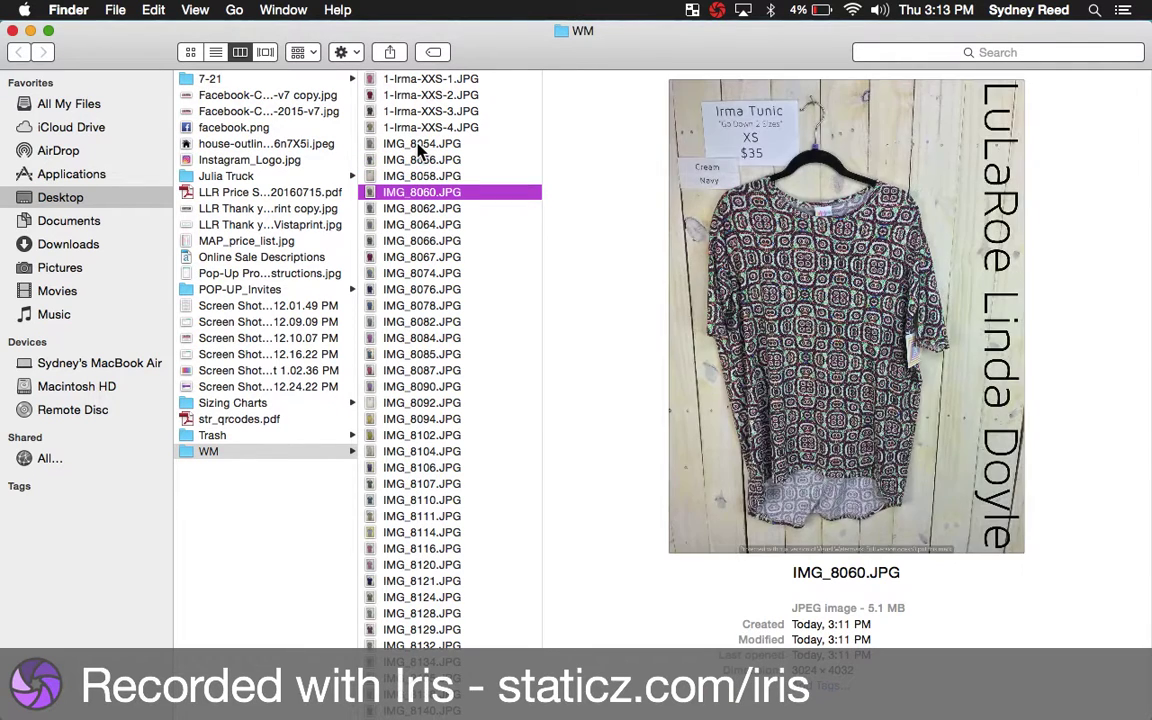
key(Up)
key(shift+Up)
key(shift+Up)
key(shift+Up)
right_click(420, 147)
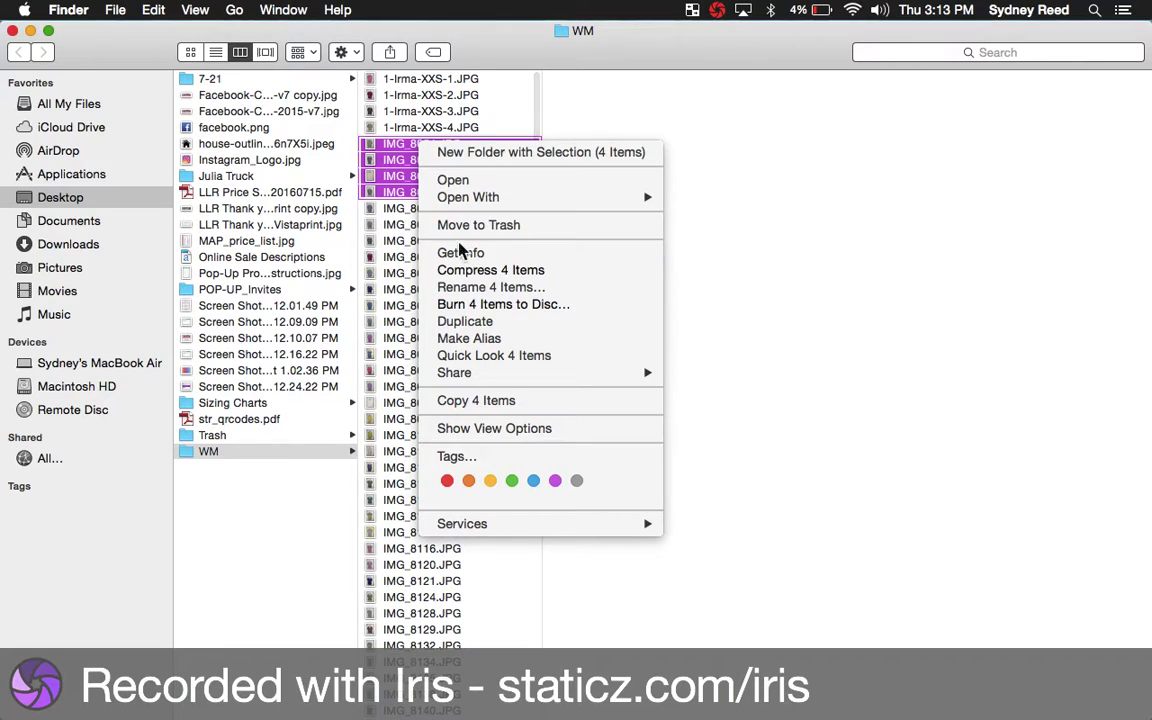
click(462, 289)
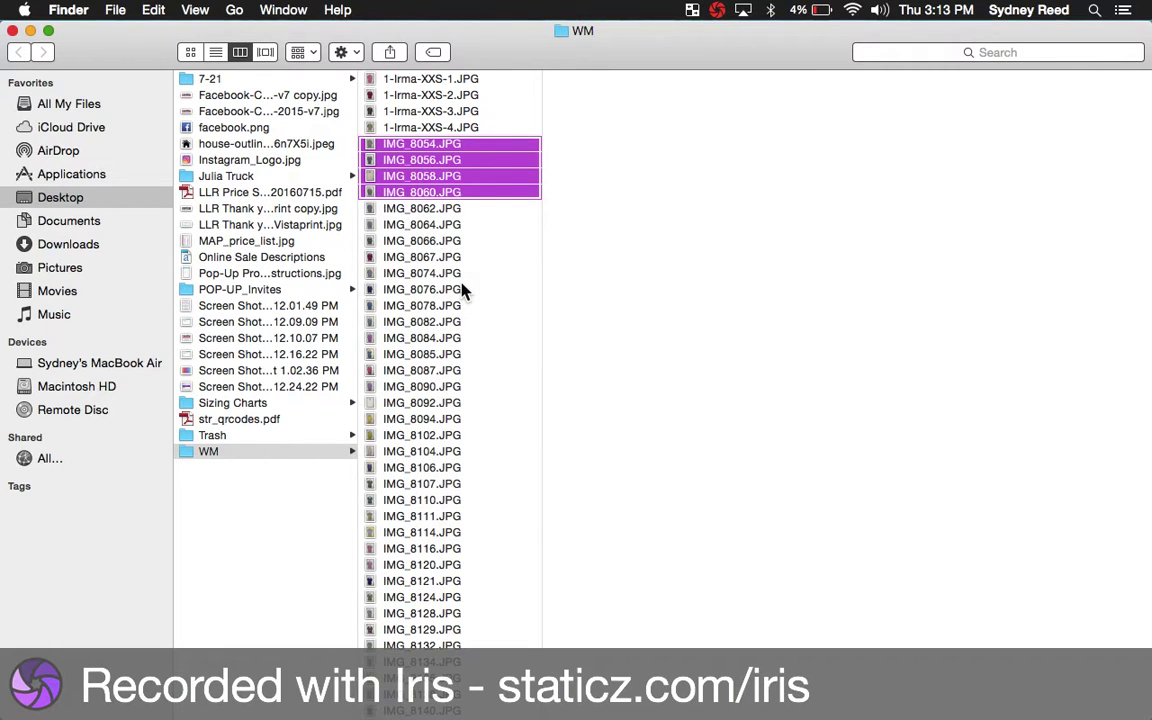
drag(462, 159, 512, 160)
click(511, 159)
key(BackSpace)
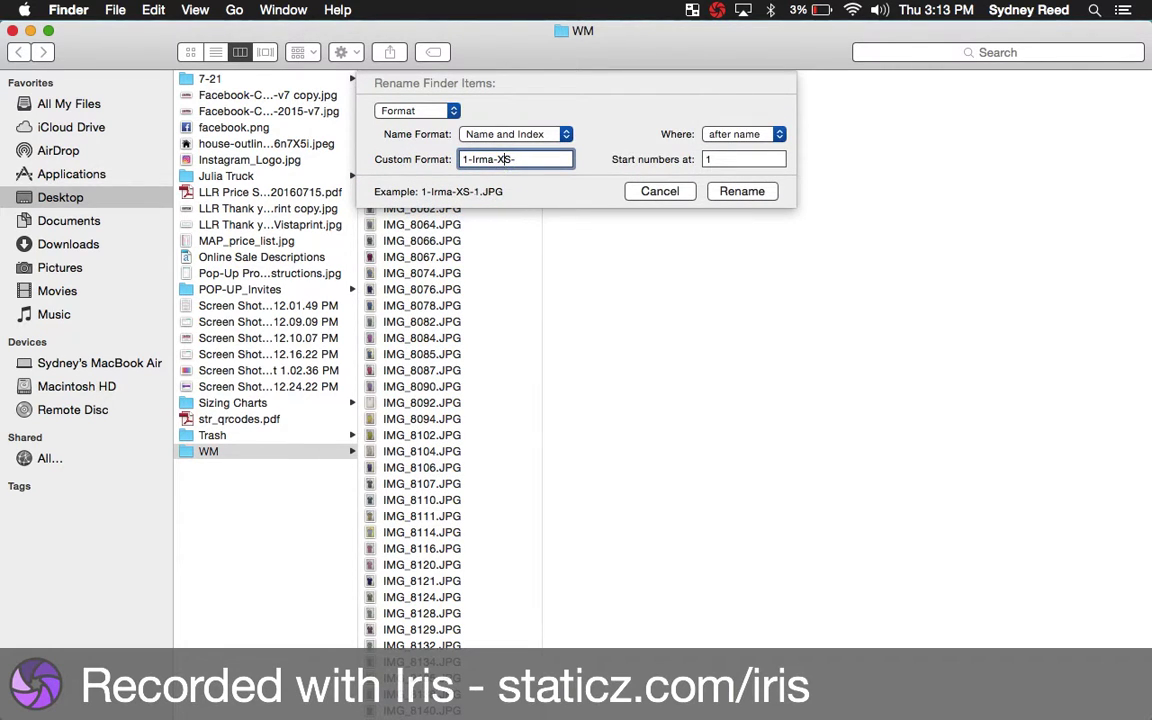
click(466, 159)
key(BackSpace)
text(2)
click(752, 192)
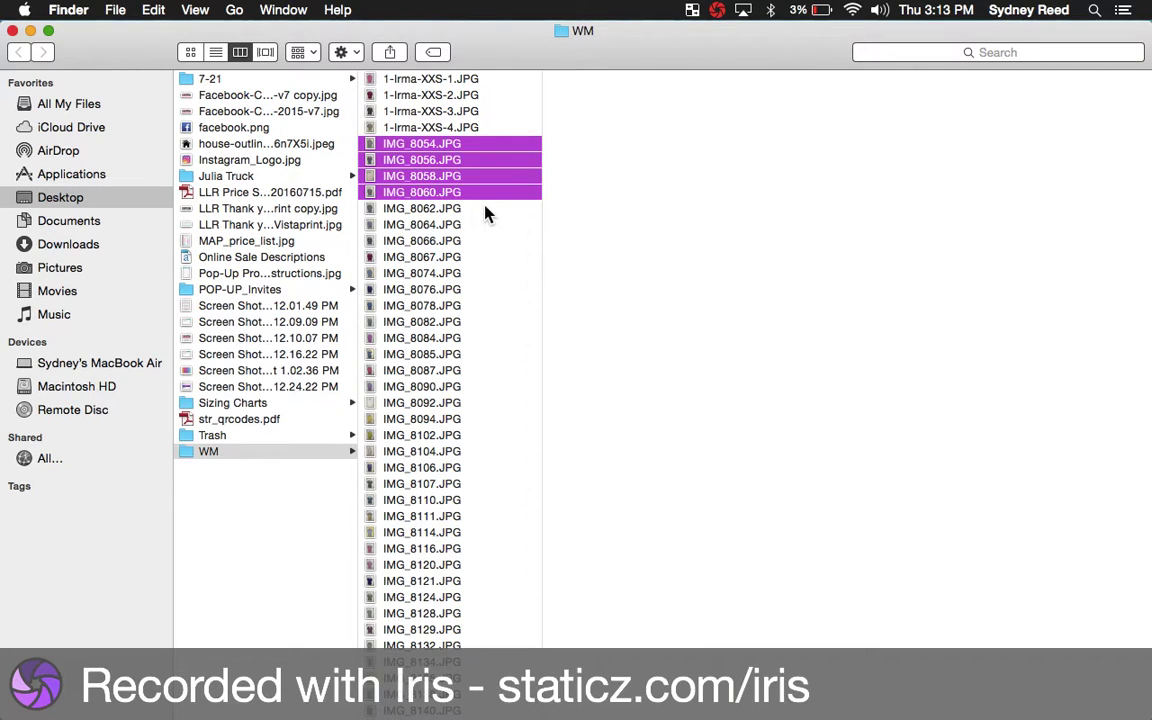
- Preview the following photos and batch rename the small Irma tunics, IMG_8062 to IMG_8074, with the custom format 3-Irma-S-
click(445, 210)
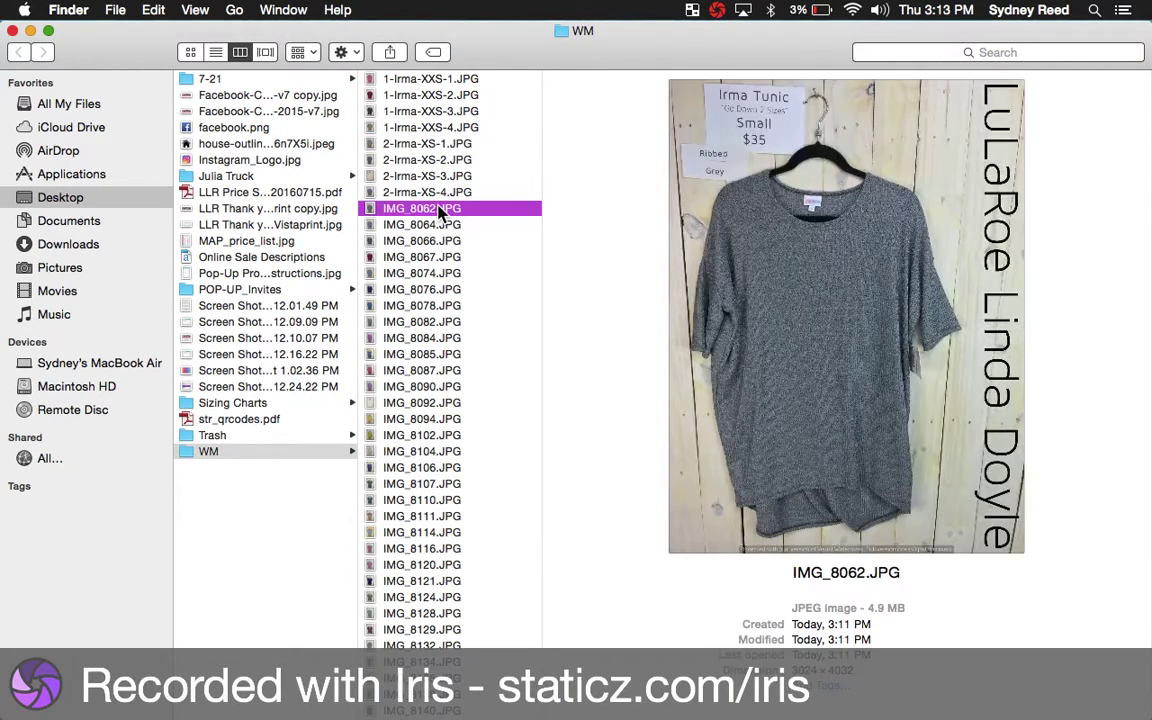
key(Down)
key(Down)
key(Down)
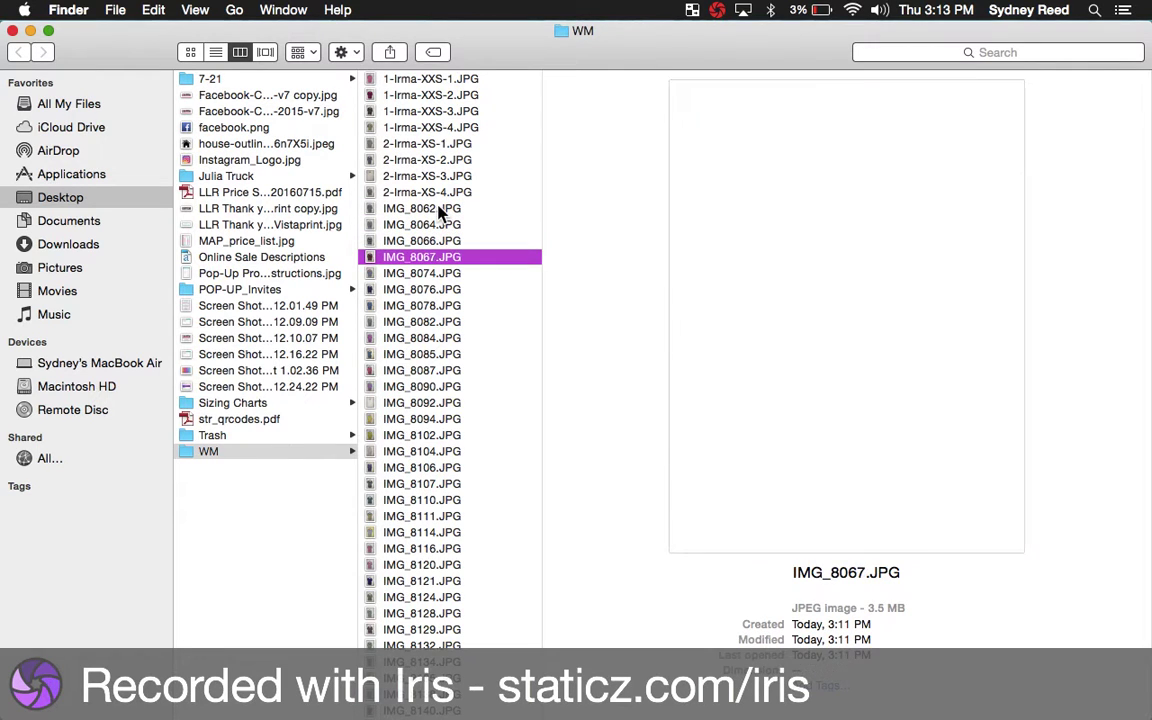
key(Down)
key(Down)
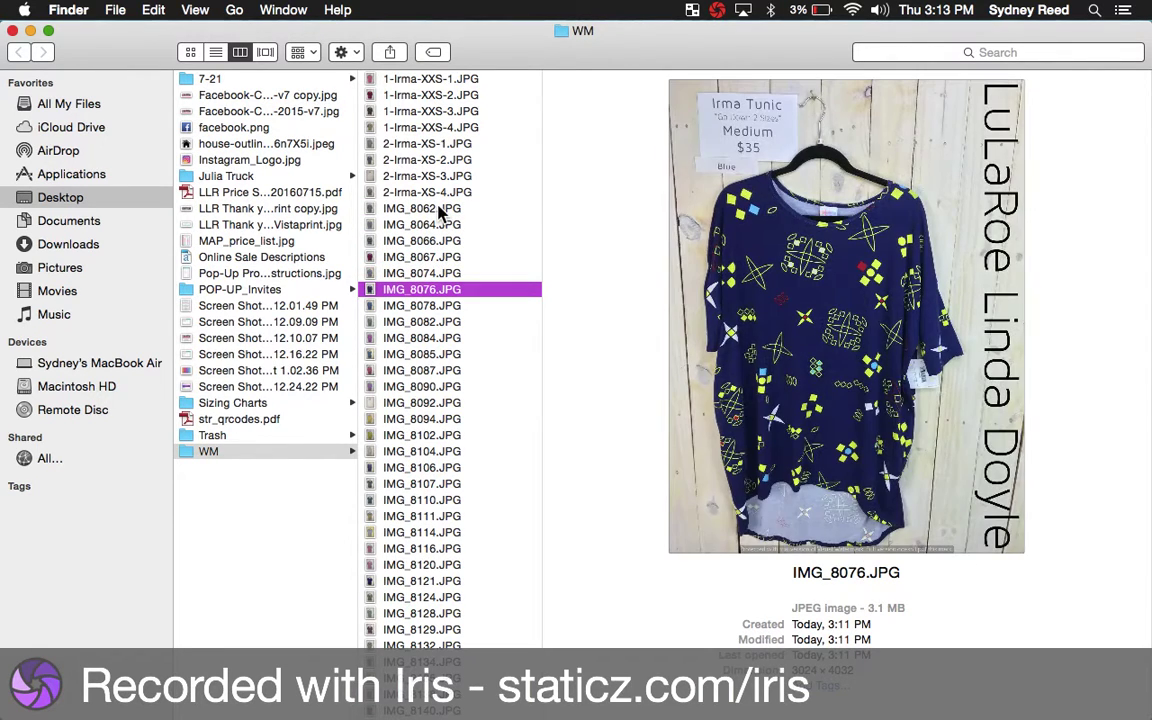
key(Up)
key(shift+Up)
key(shift+Up)
key(shift+Up)
key(shift+Up)
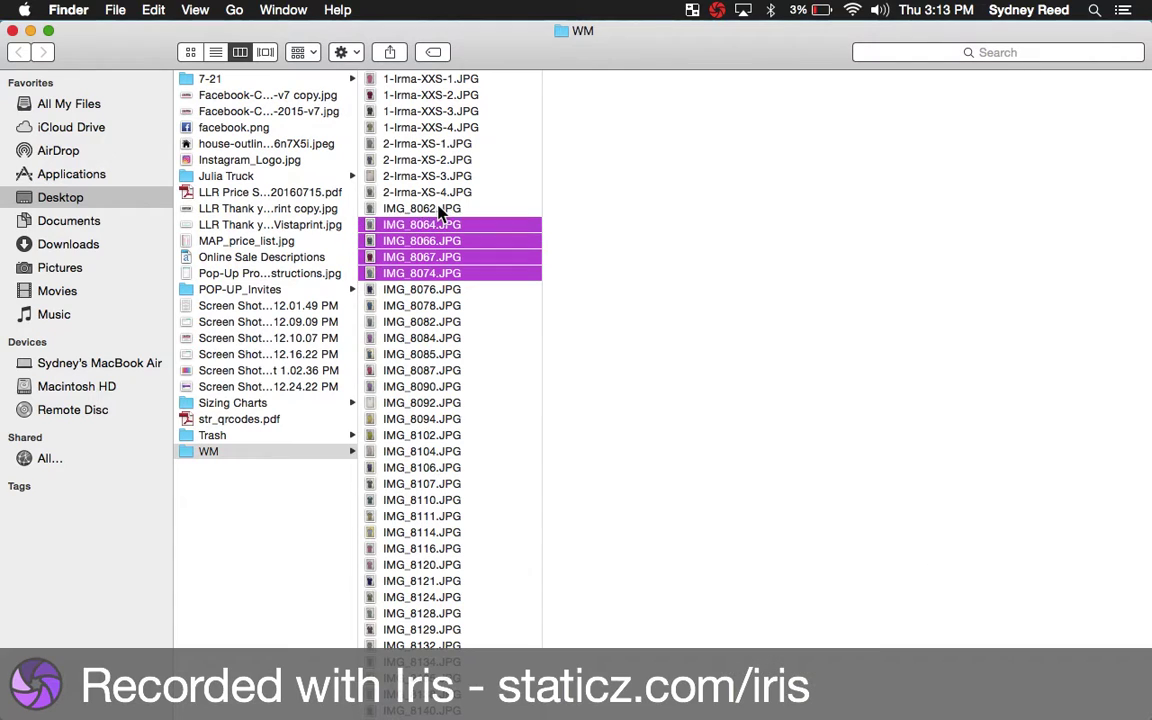
right_click(438, 208)
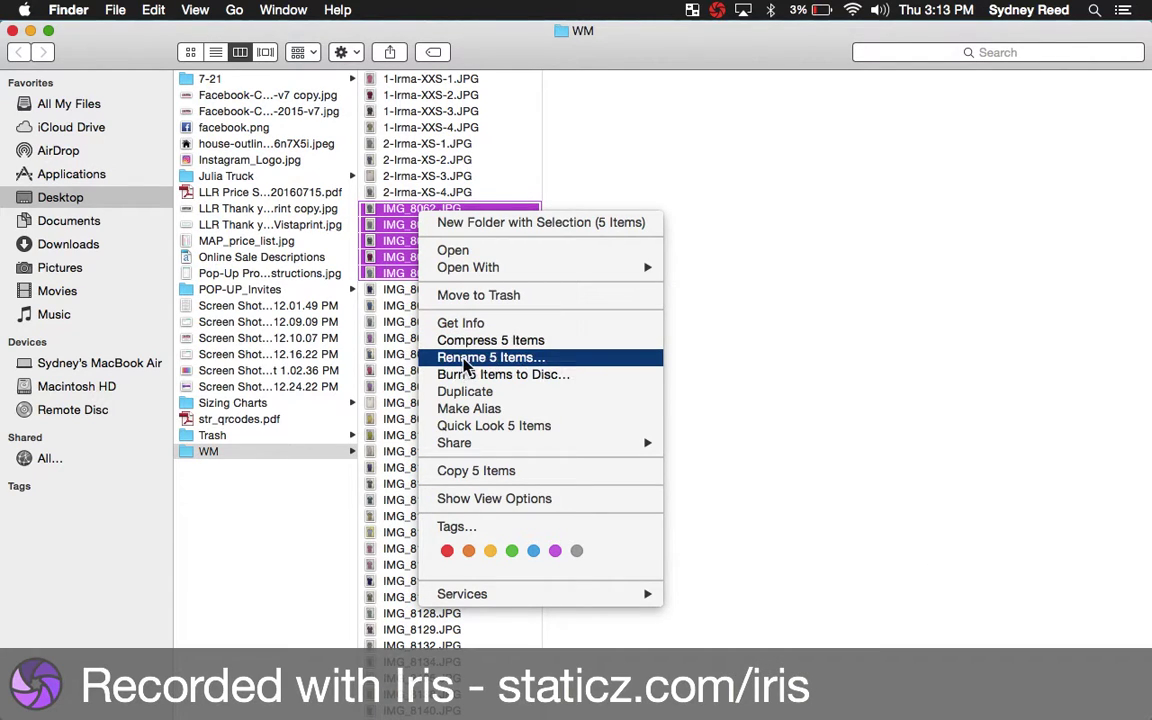
click(466, 361)
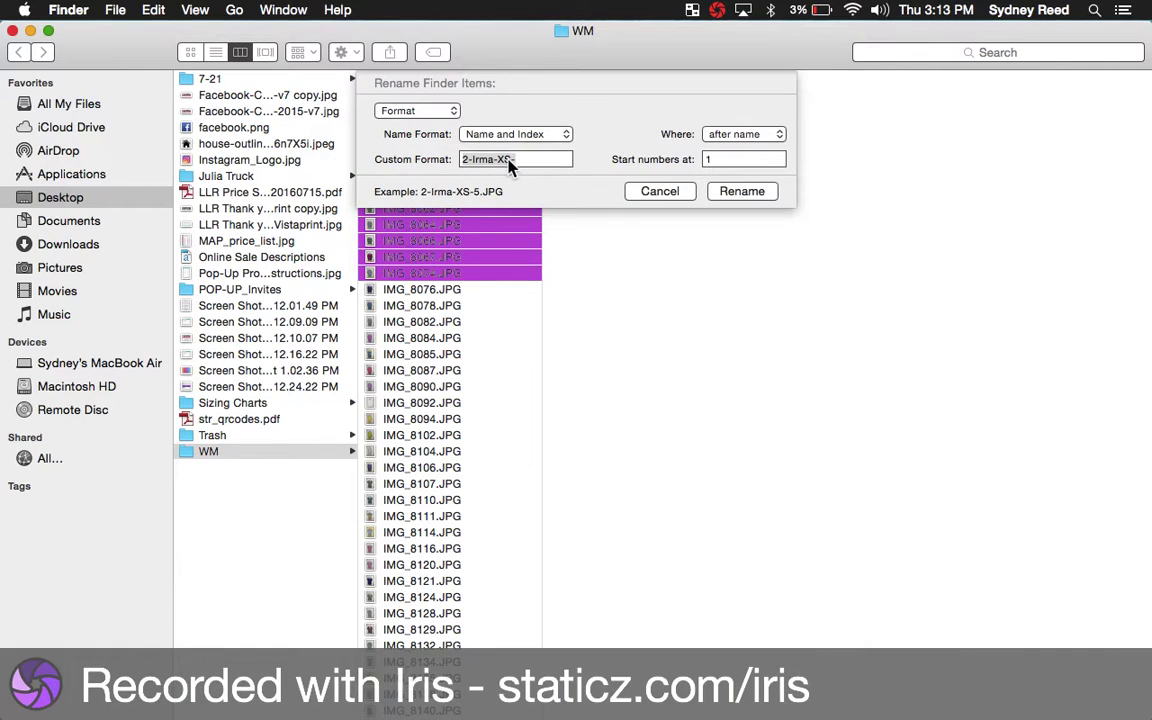
click(506, 160)
key(BackSpace)
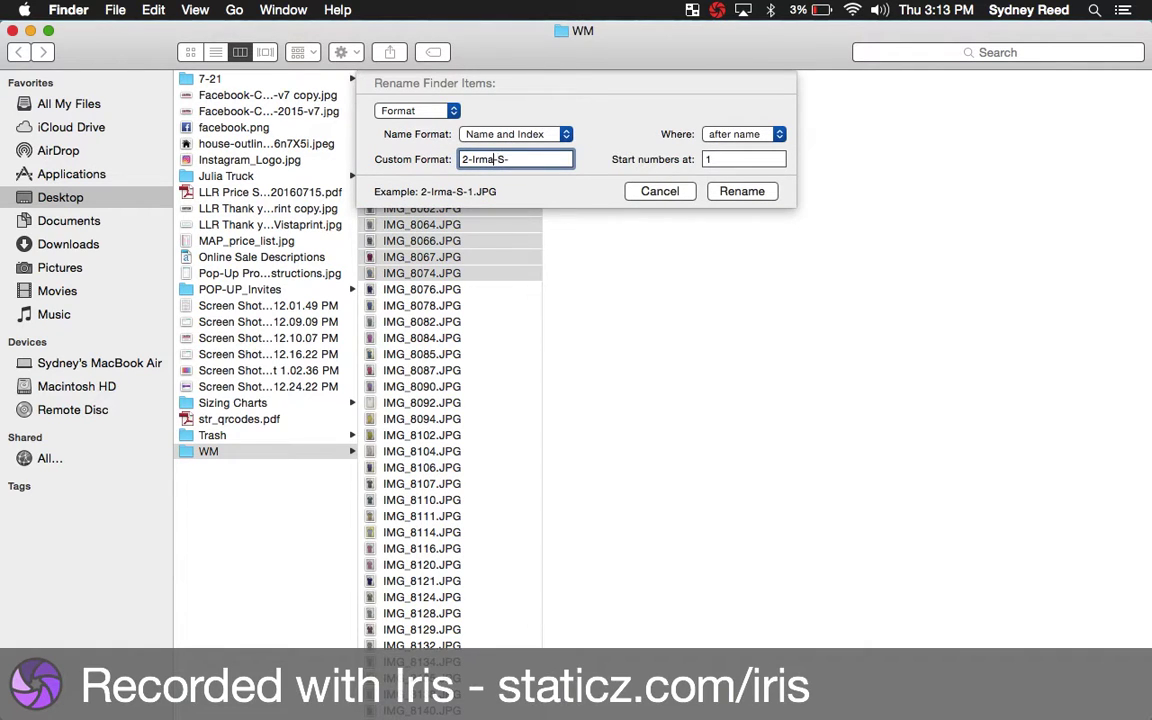
key(BackSpace)
text(3)
click(742, 191)
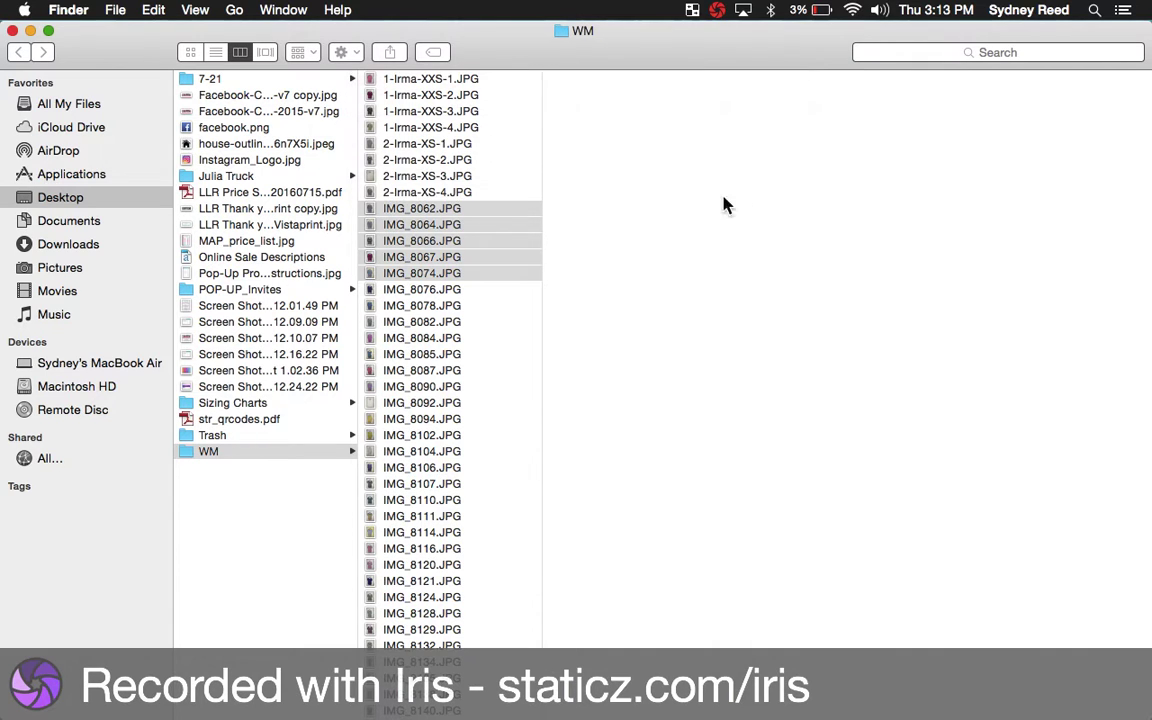
click(426, 290)
key(Down)
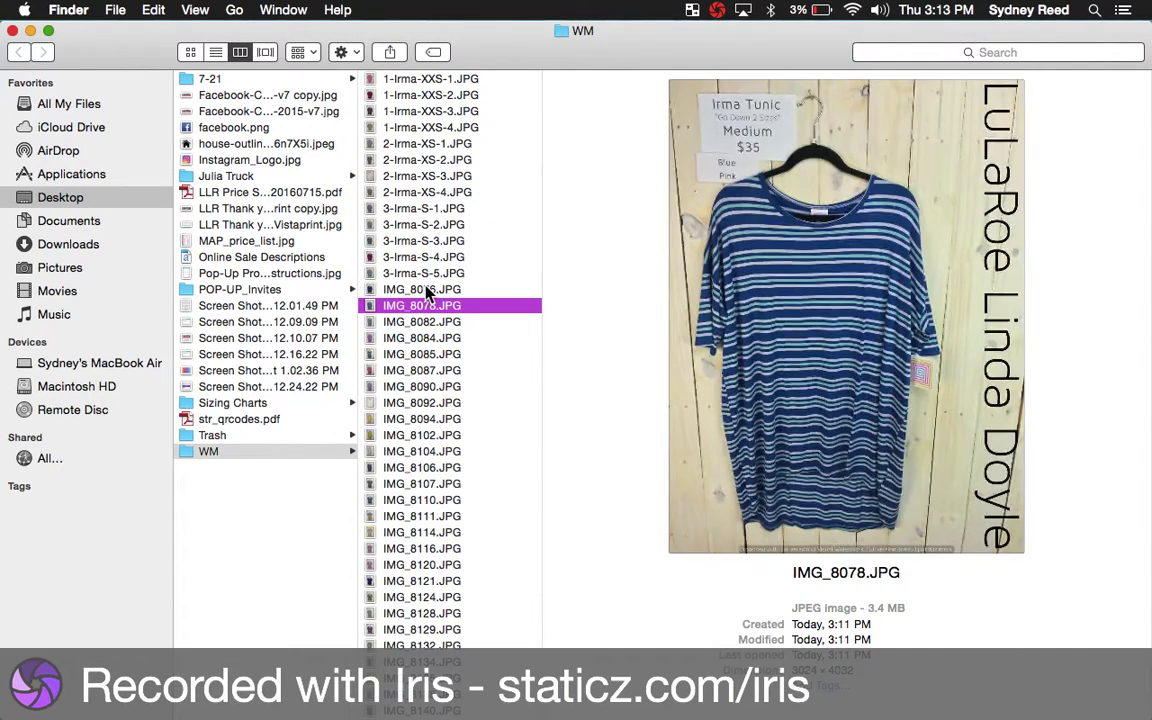
key(Down)
key(Down)
key(Up)
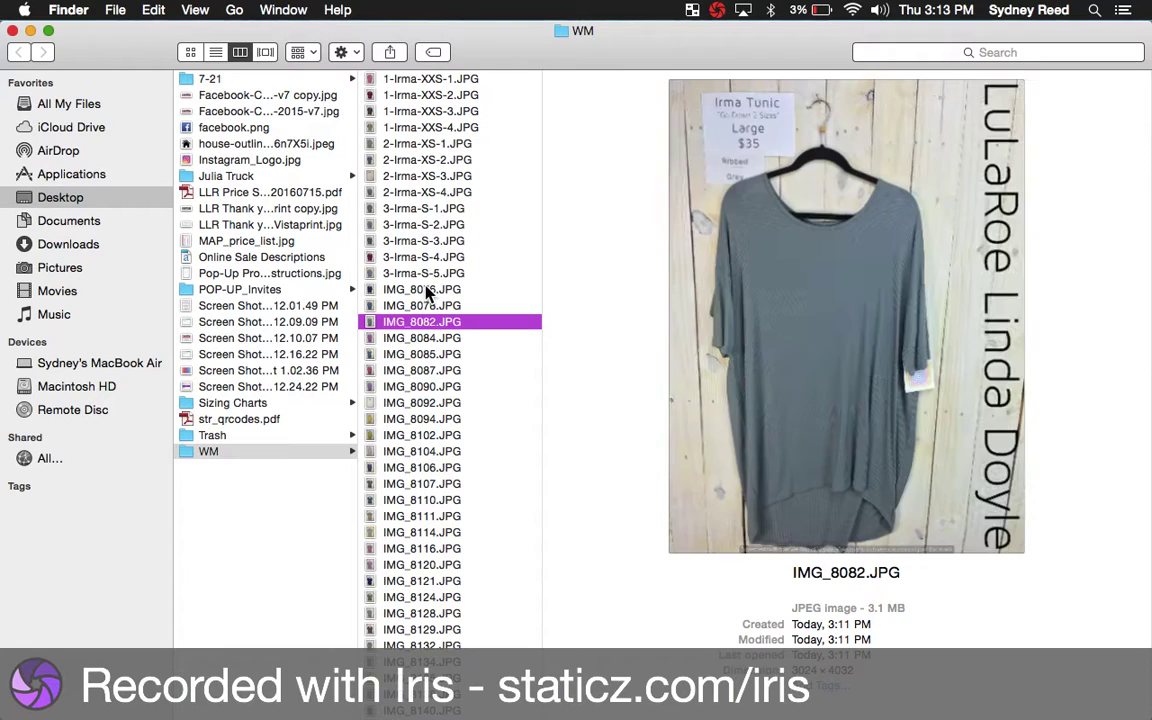
key(Up)
key(shift+Up)
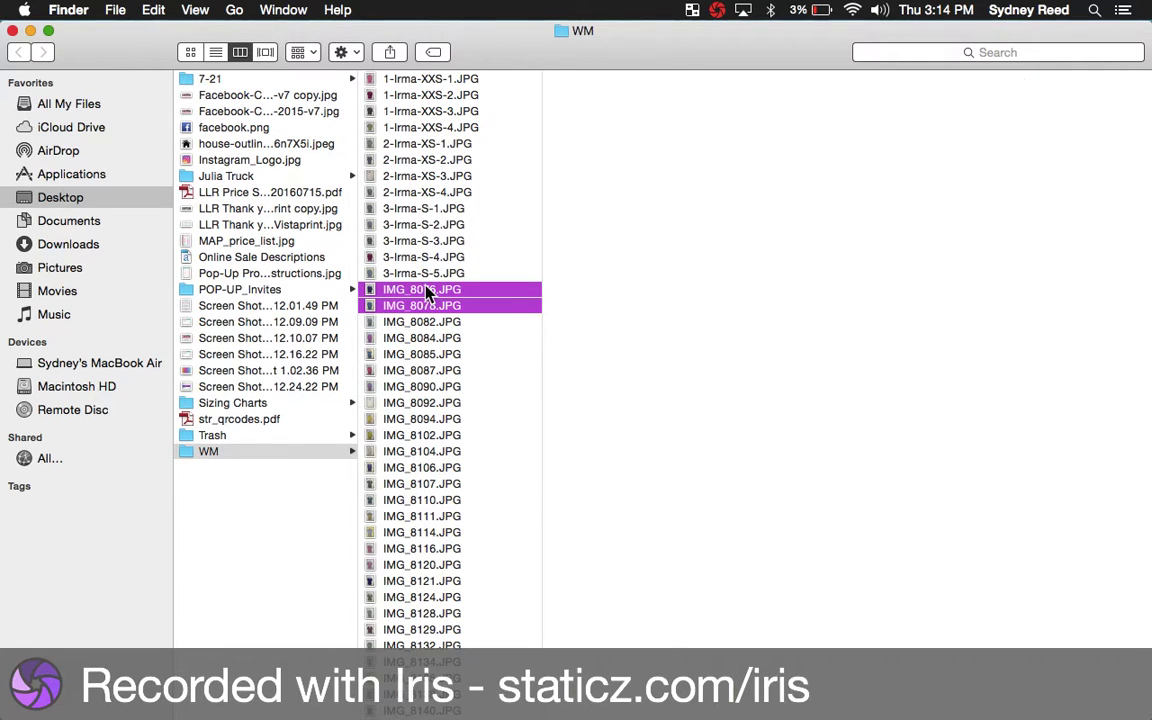
right_click(427, 291)
click(476, 420)
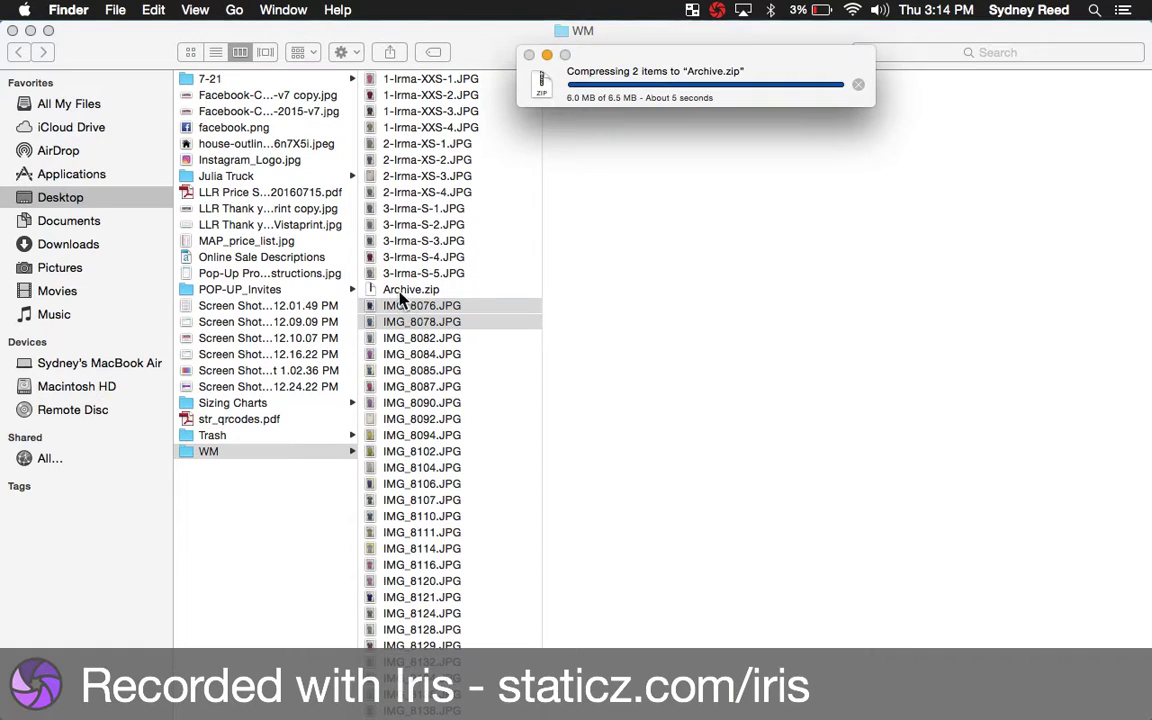
click(397, 291)
key(super+BackSpace)
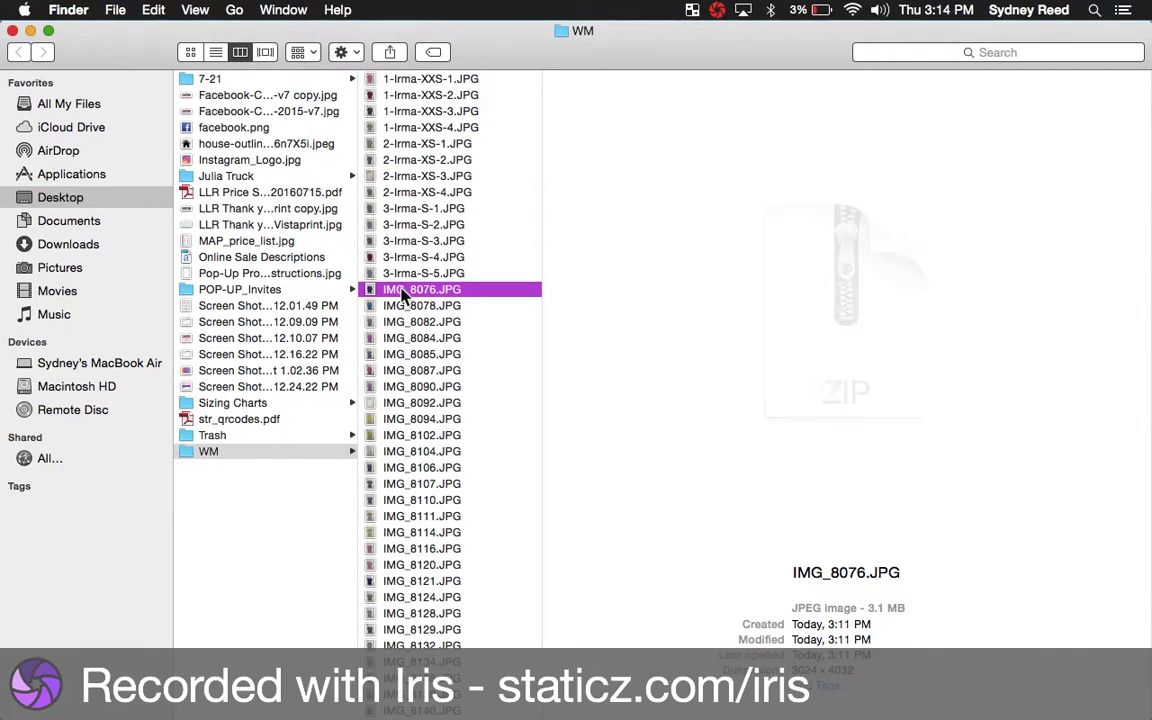
- Batch rename the medium Irma tunic photos IMG_8076 and IMG_8078 with the custom format 4-Irma-M-
click(412, 303)
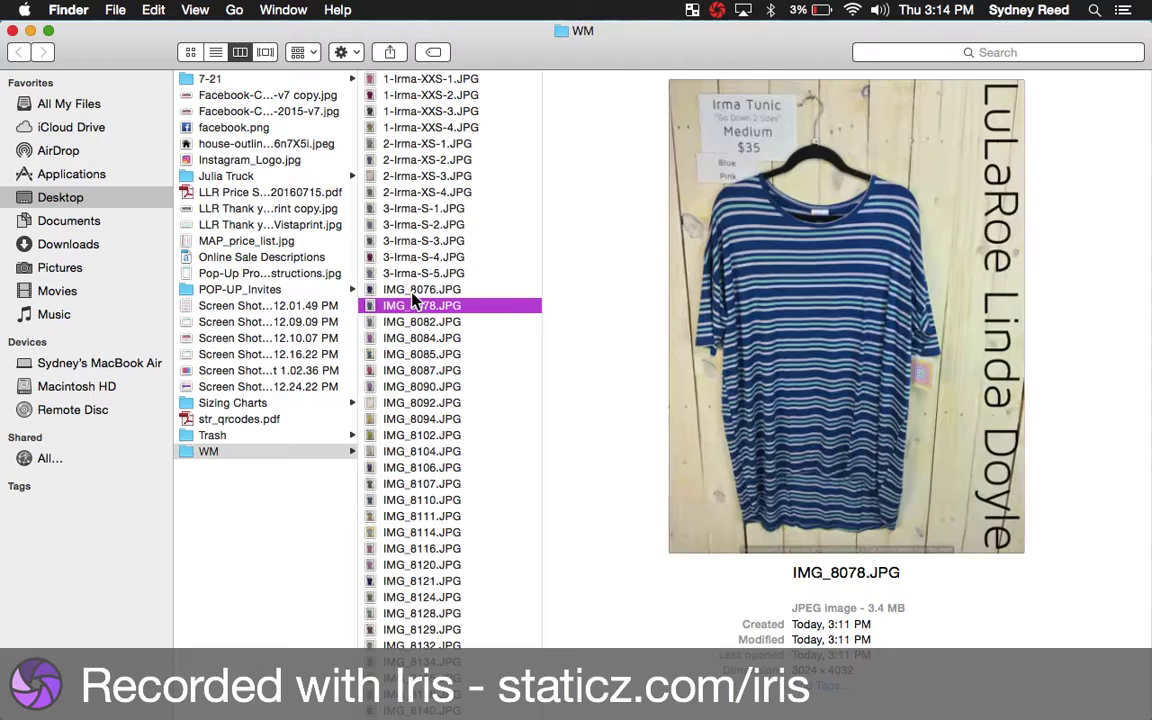
shift+click(412, 291)
right_click(413, 298)
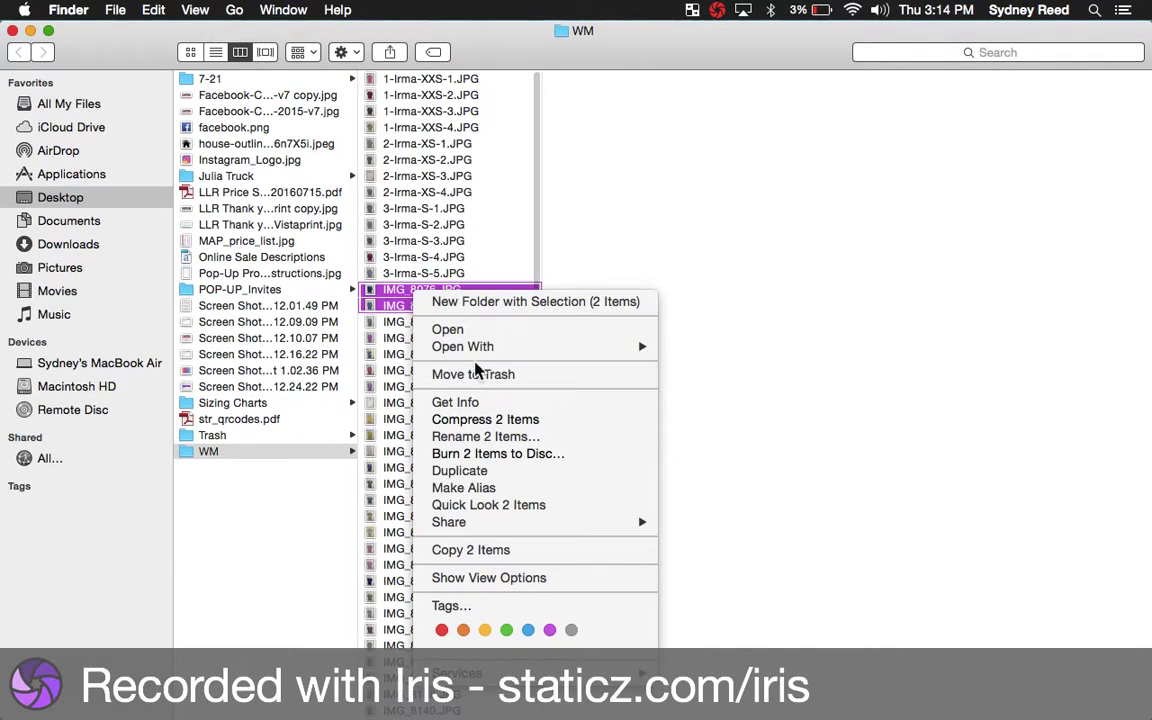
click(486, 437)
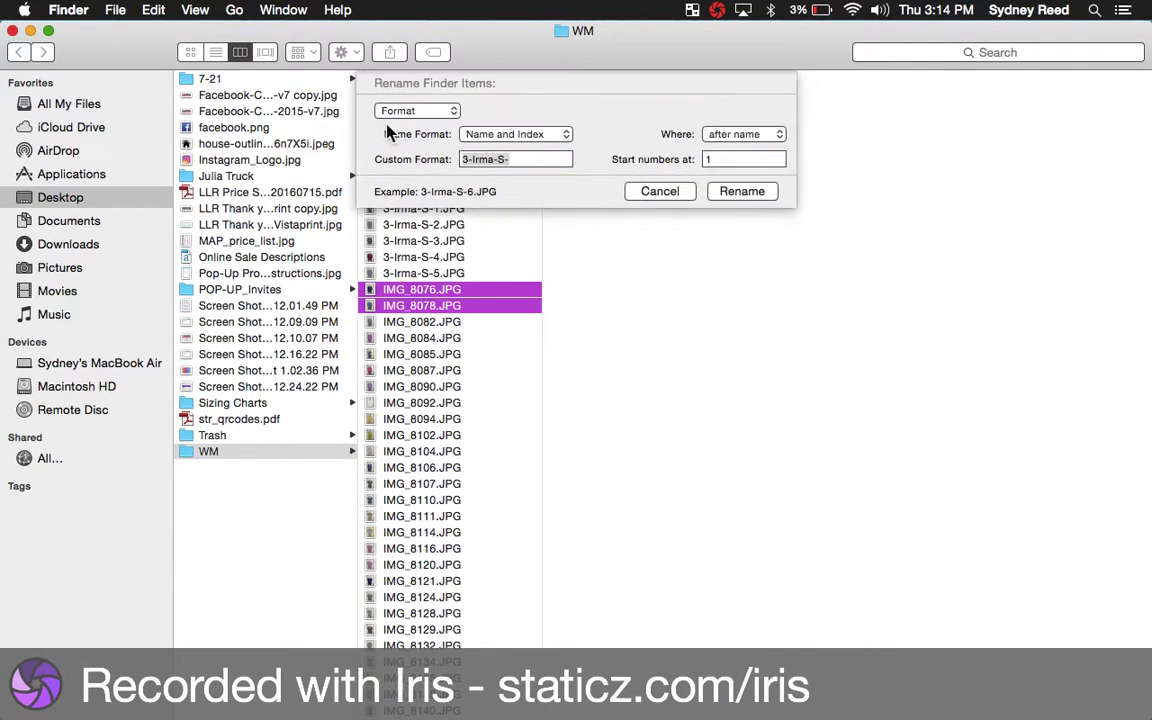
click(465, 159)
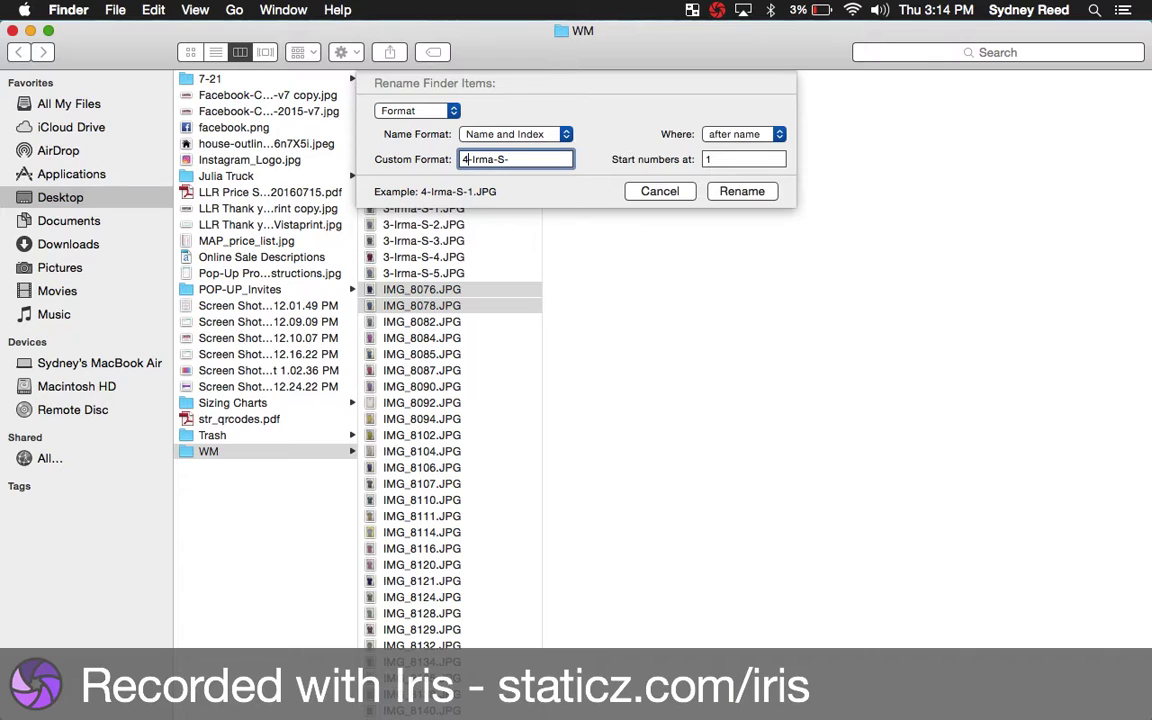
key(BackSpace)
text(M)
click(740, 191)
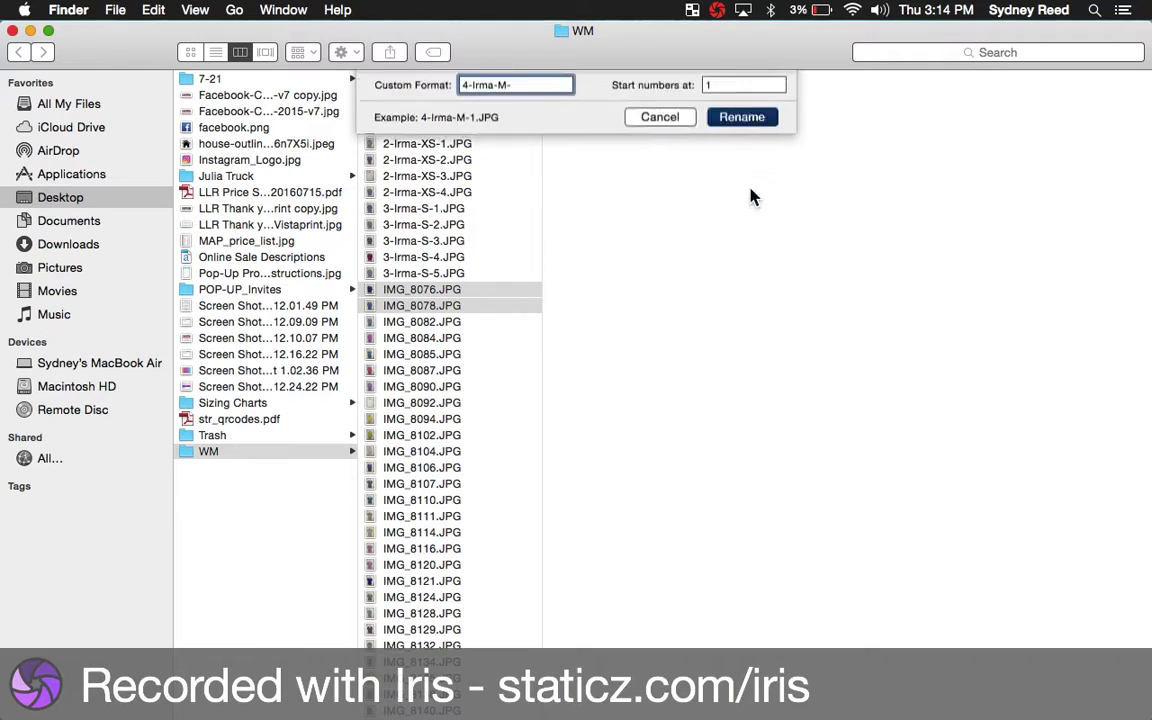
- Preview the following photos and batch rename the large Irma tunics, IMG_8082 to IMG_8092, with the custom format 5-Irma-L-
click(415, 322)
key(Down)
key(Down)
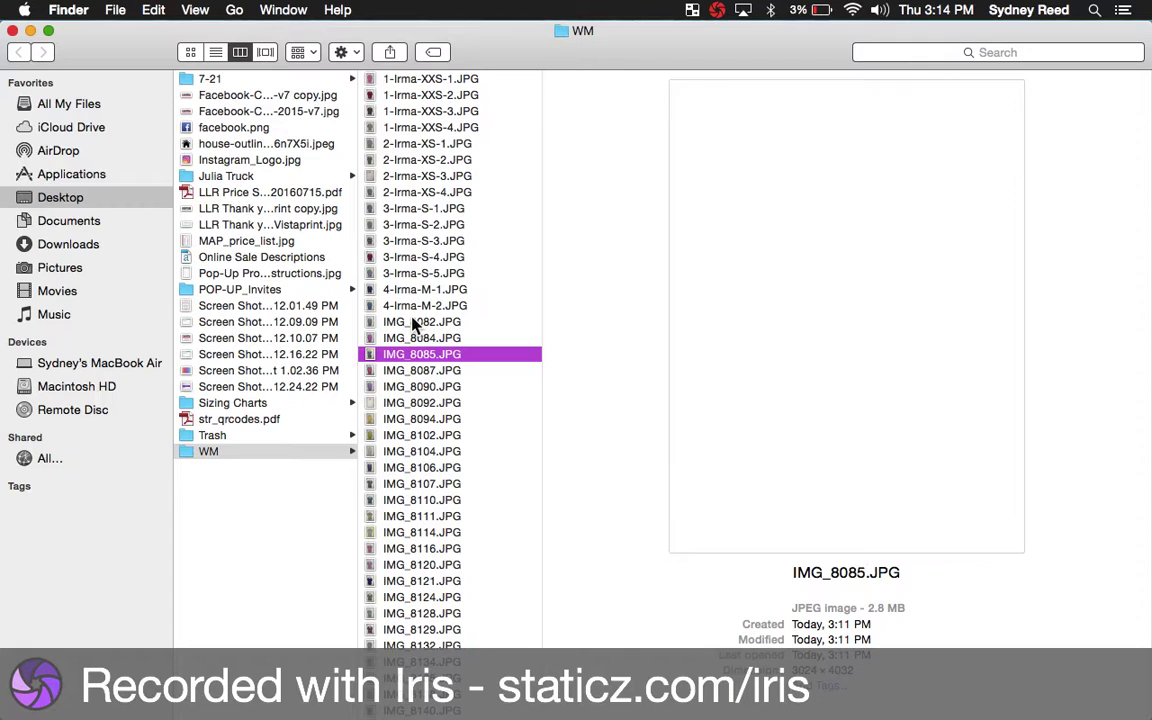
key(Down)
key(Down)
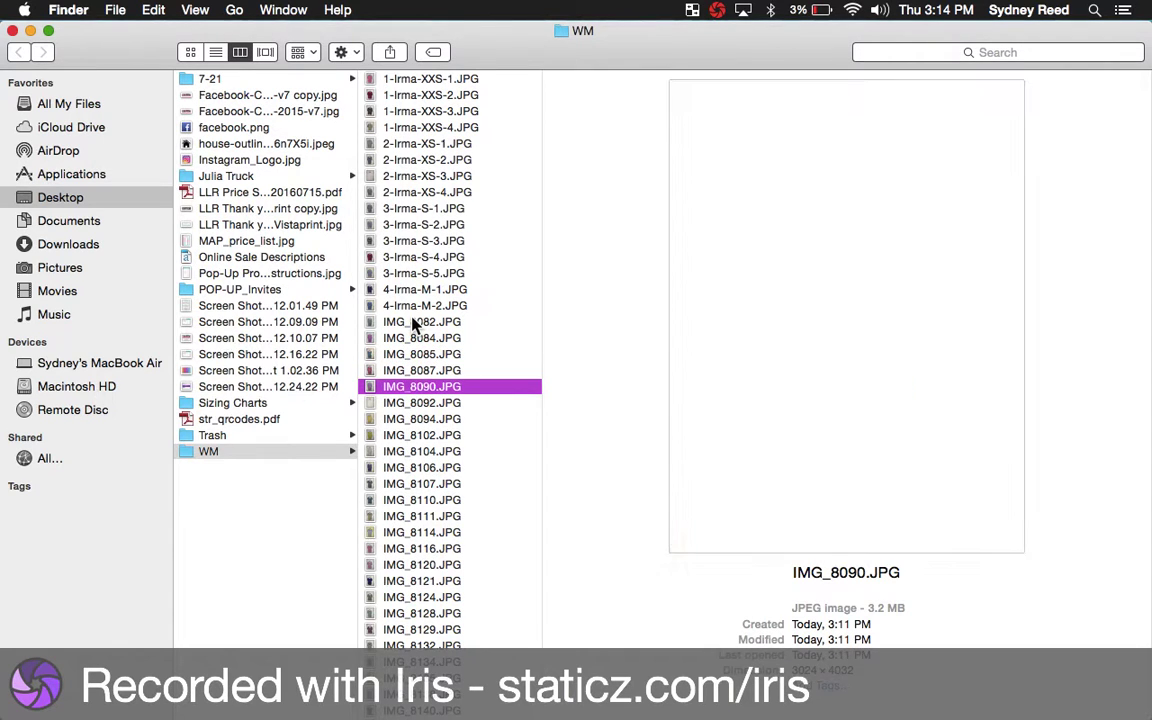
key(Down)
key(Down)
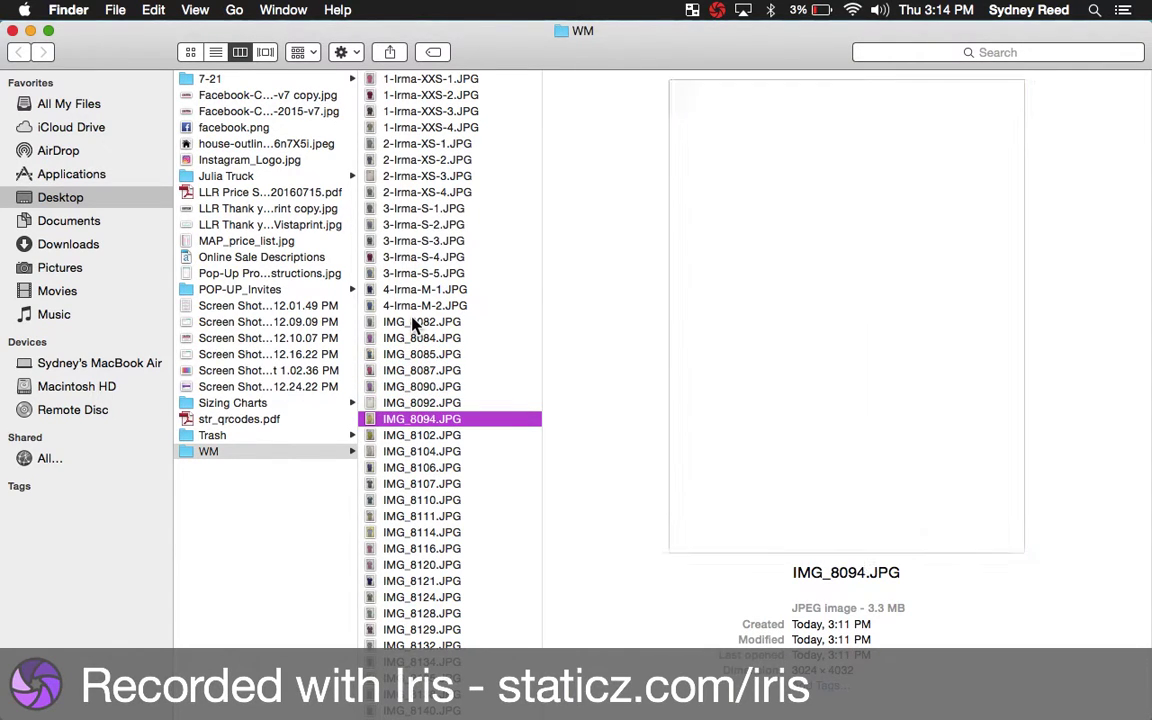
key(Up)
key(shift+Up)
key(shift+Up)
key(shift+Up)
key(shift+Up)
key(shift+Up)
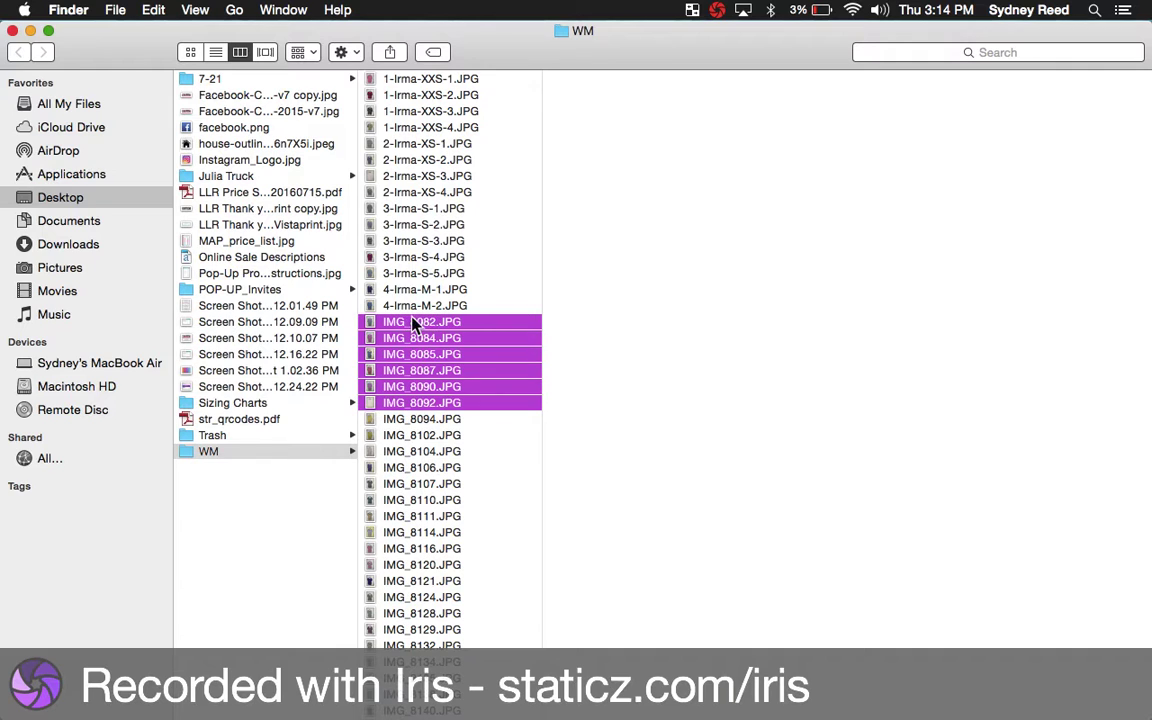
right_click(415, 325)
click(480, 453)
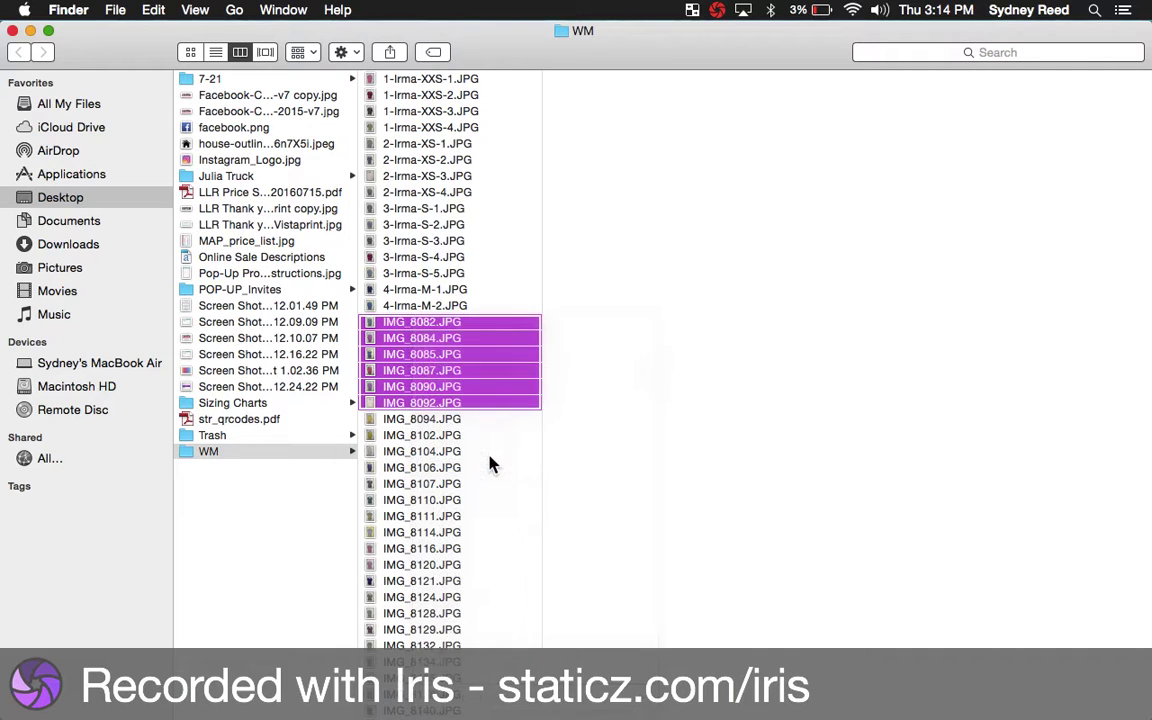
click(465, 160)
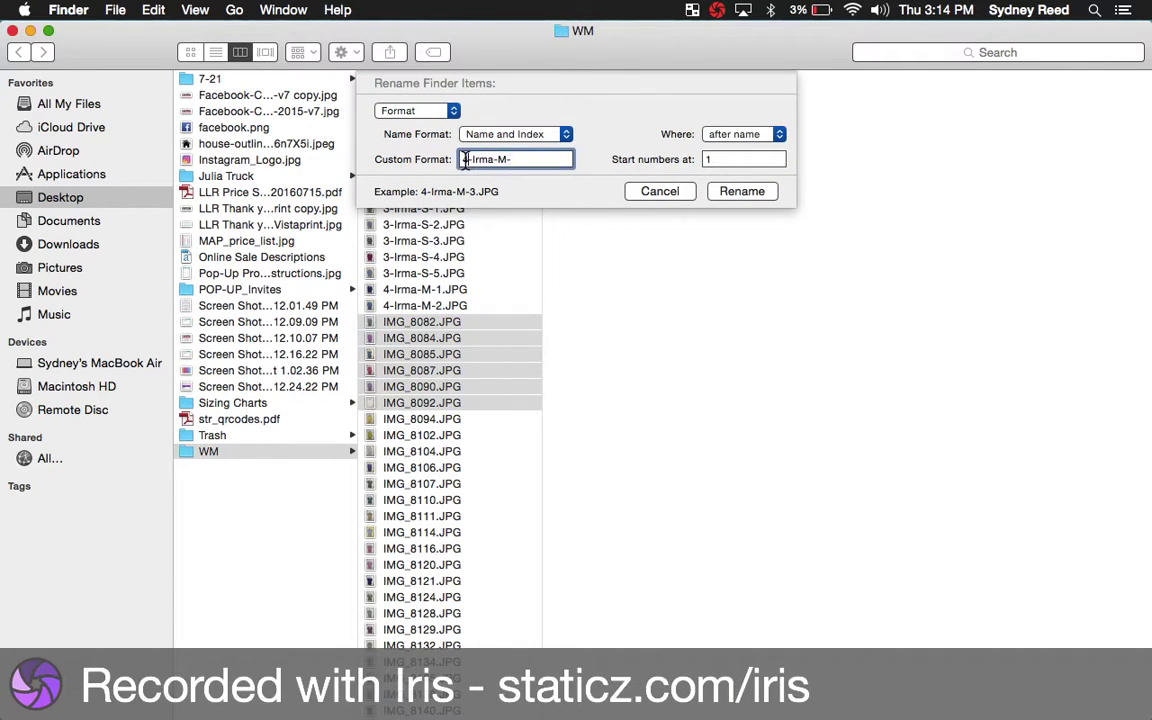
key(BackSpace)
text(5)
key(BackSpace)
key(BackSpace)
text(L-)
click(741, 191)
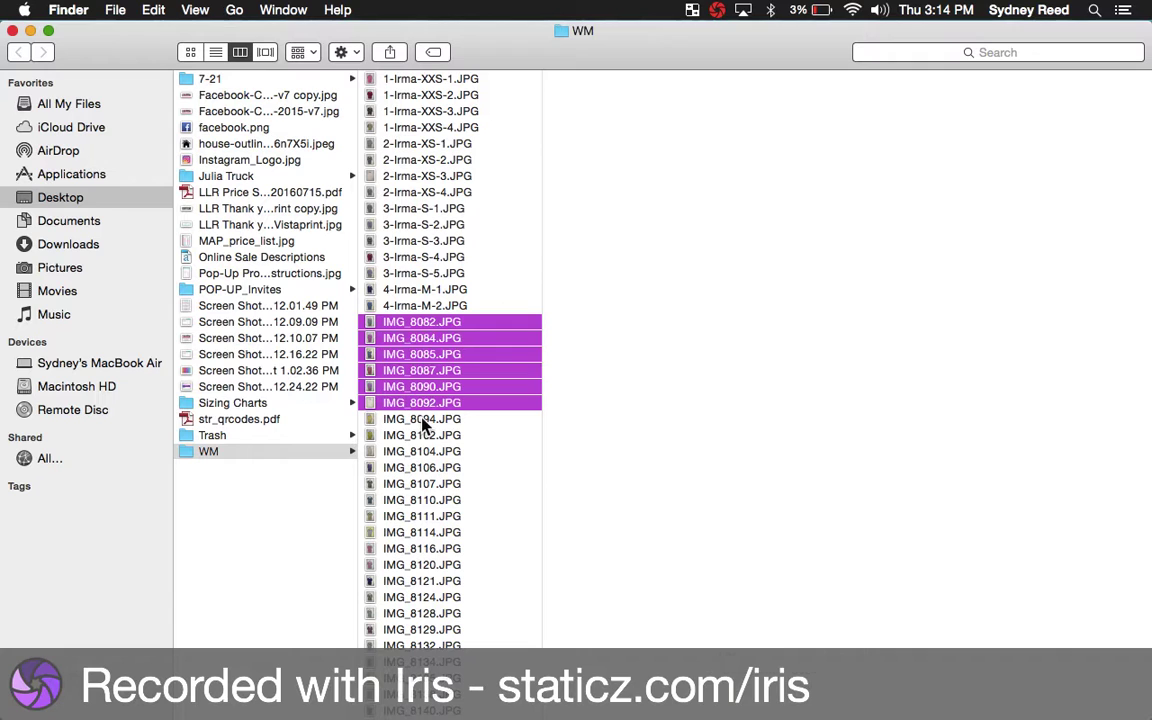
- Preview the next photos and rename the single XL Irma tunic photo, IMG_8094, as 6-Irma-XL-10
click(419, 420)
key(Down)
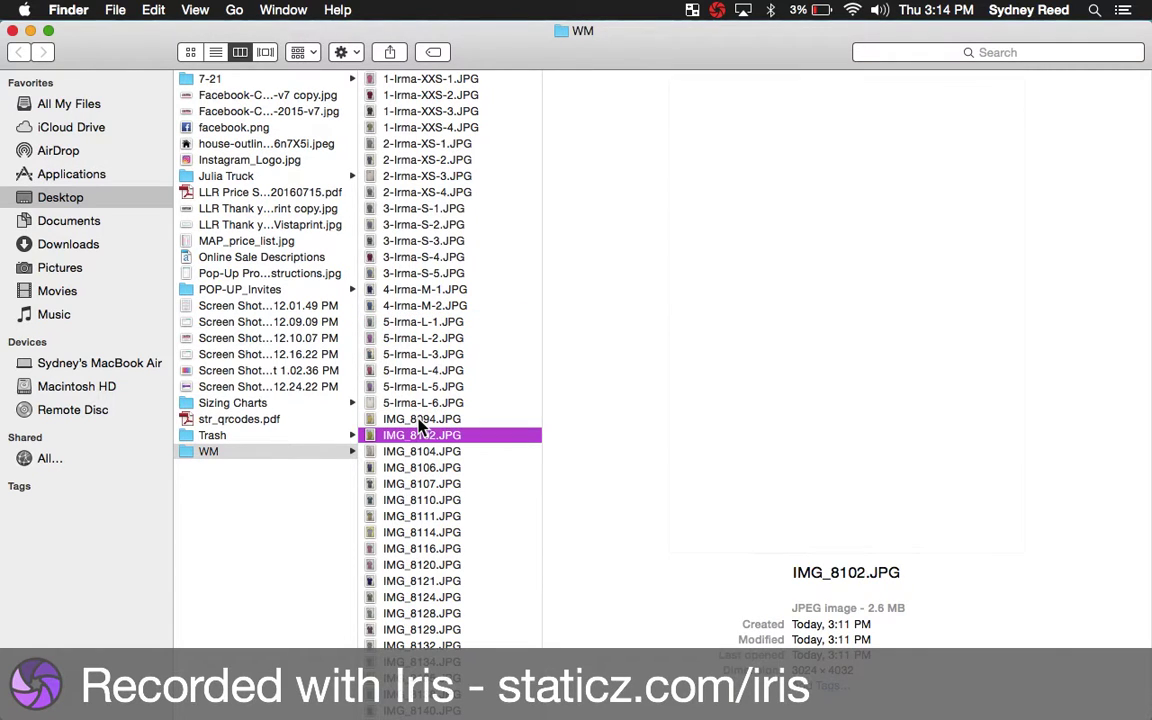
key(Down)
key(Up)
key(Up)
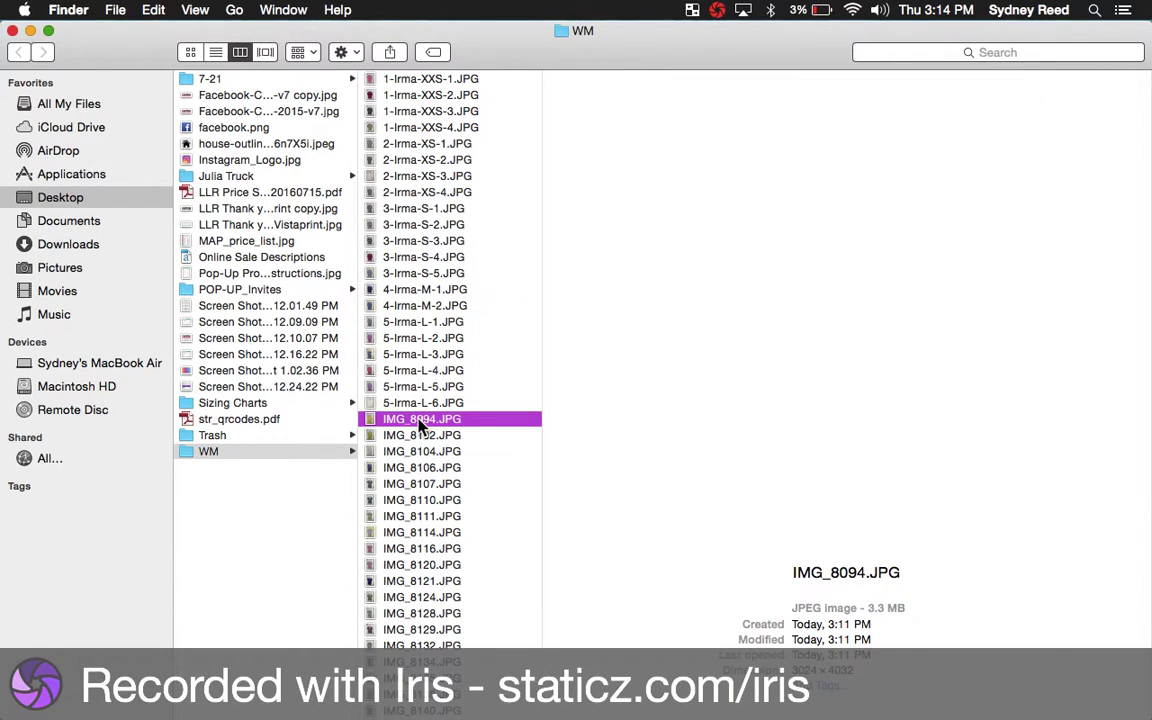
key(Return)
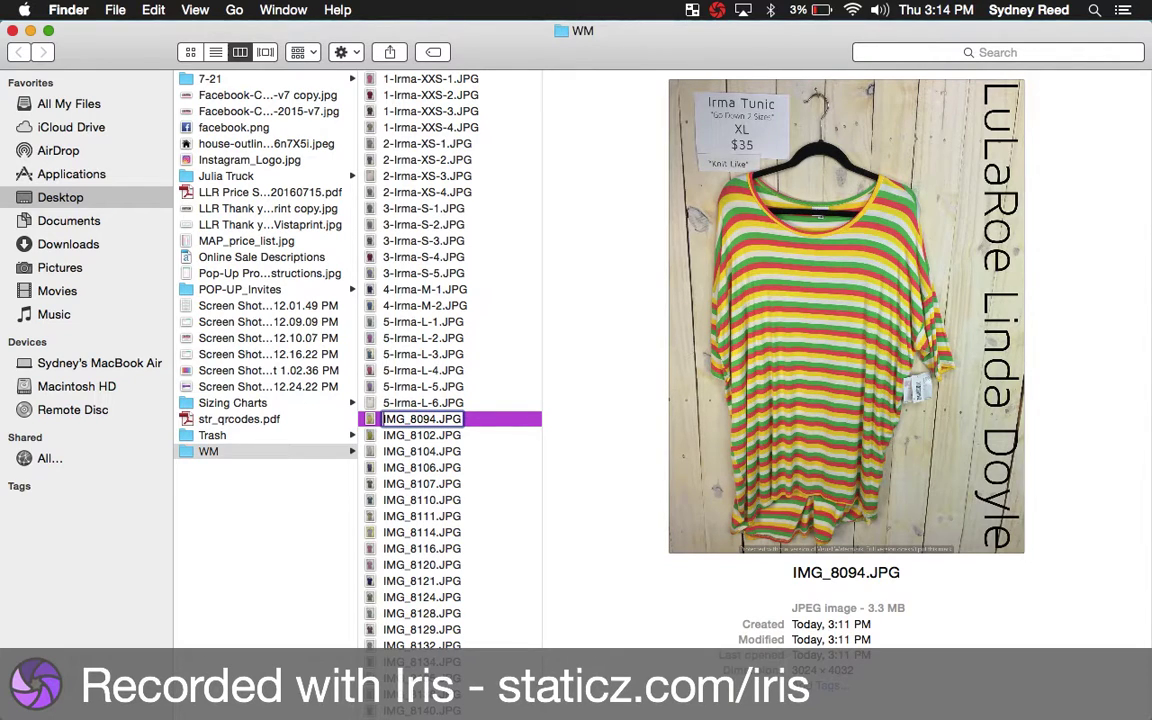
text(6)
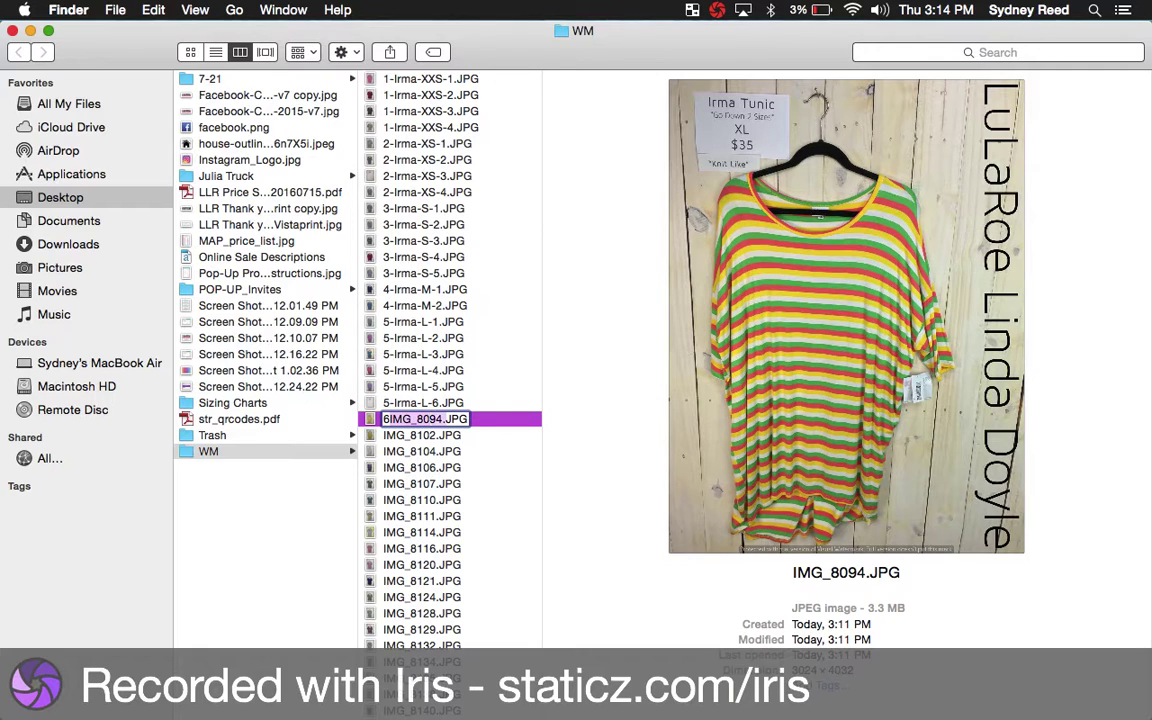
key(Delete)
key(Delete)
key(Delete)
key(Delete)
key(Delete)
key(Delete)
key(Delete)
key(Delete)
text(-Irma-)
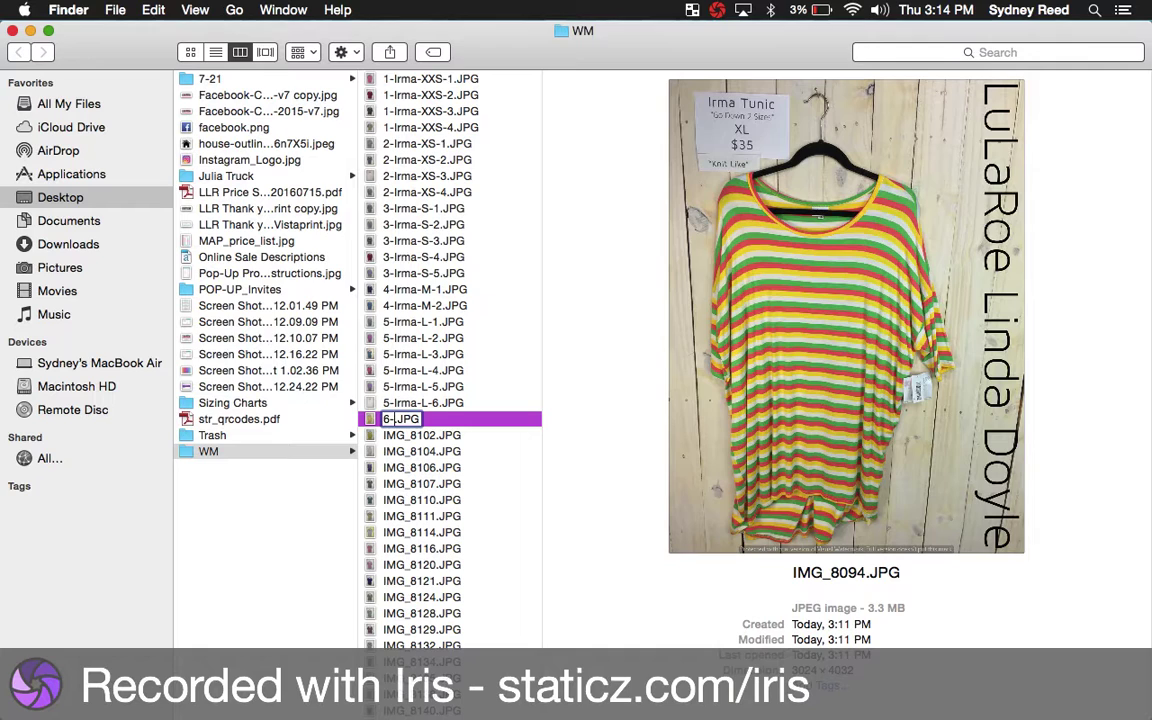
text(XL)
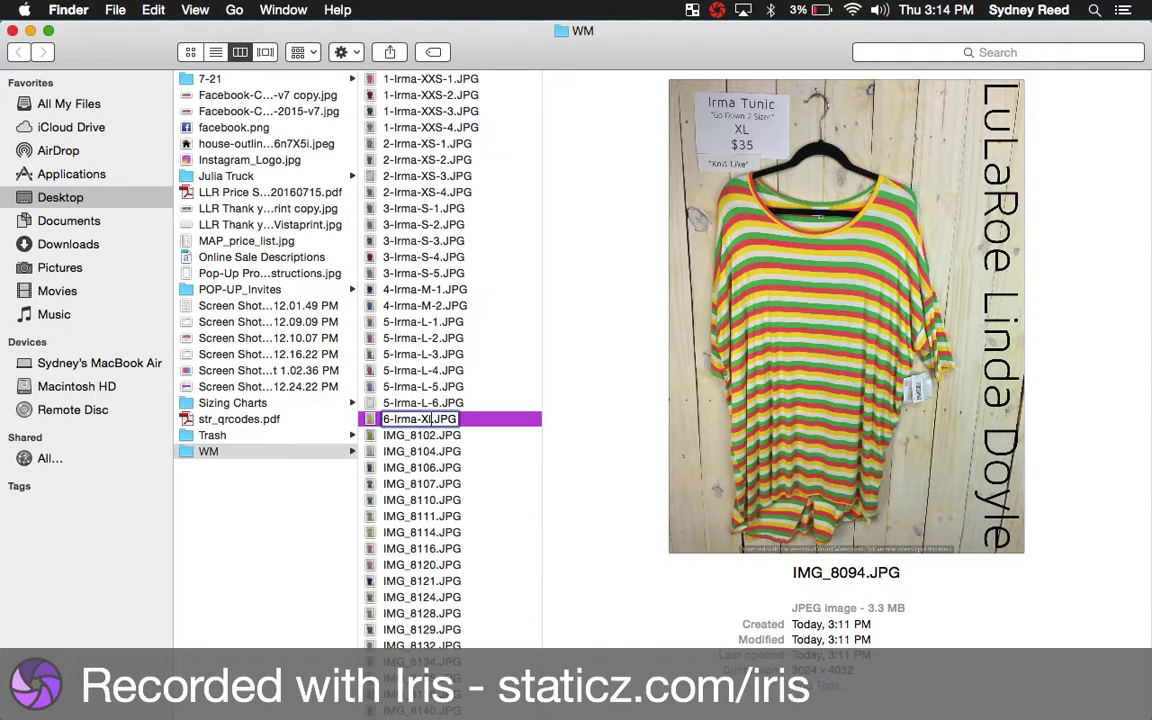
text(-10)
key(Return)
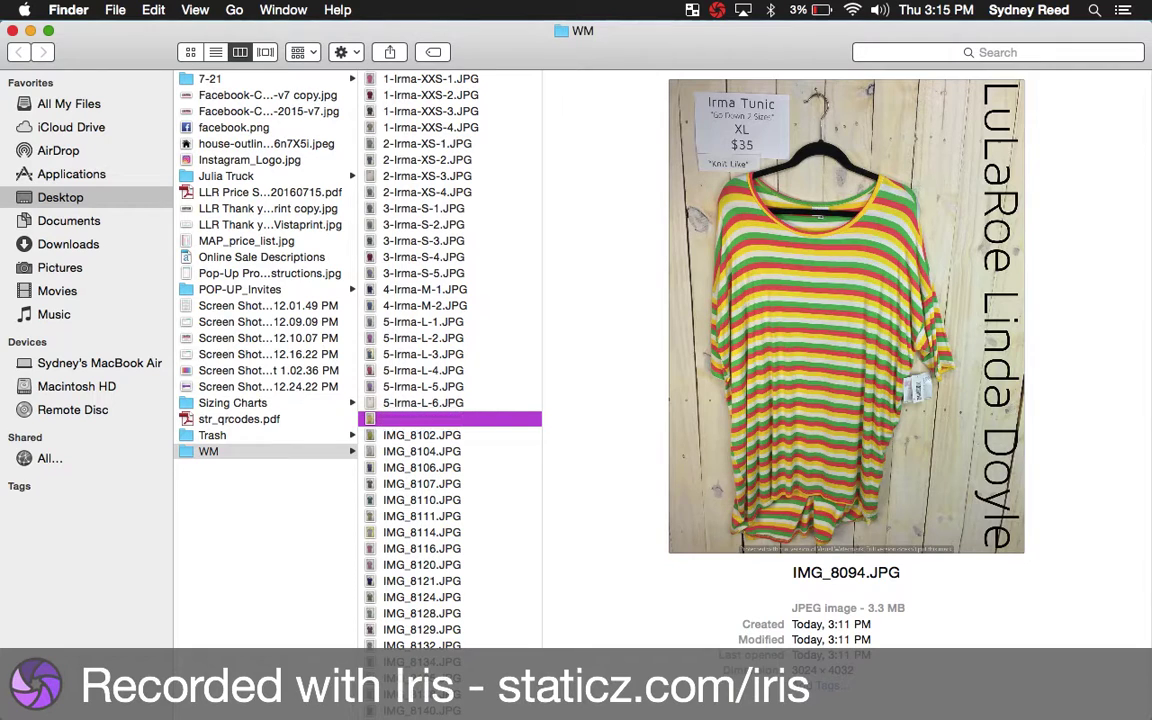
- Preview the following photos and batch rename the 2XL Irma tunics, IMG_8102 and IMG_8104, with the custom format 7-Irma-2XL-
click(417, 437)
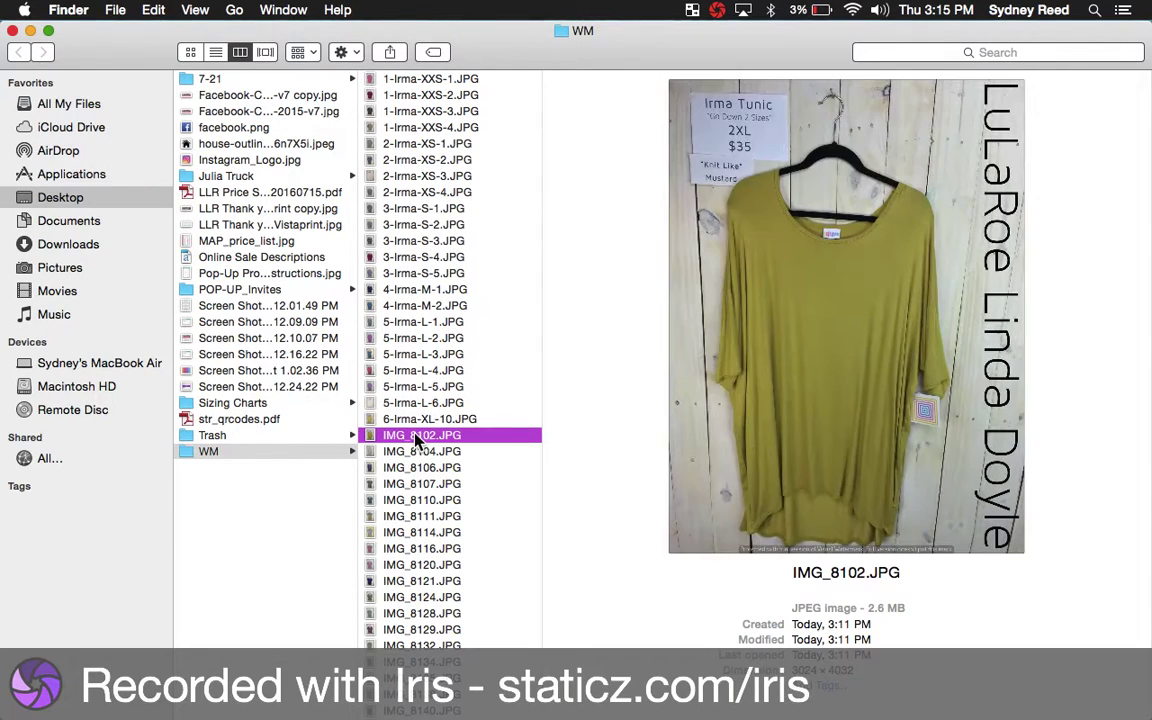
key(Down)
key(Down)
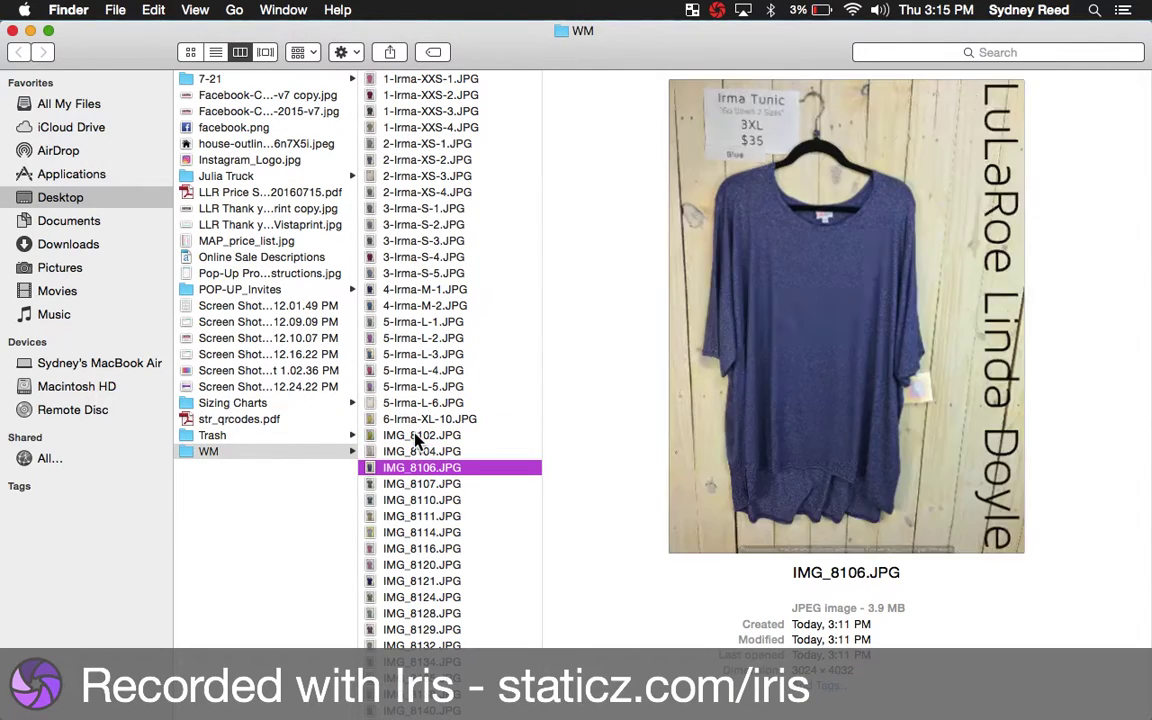
key(Up)
shift+click(416, 438)
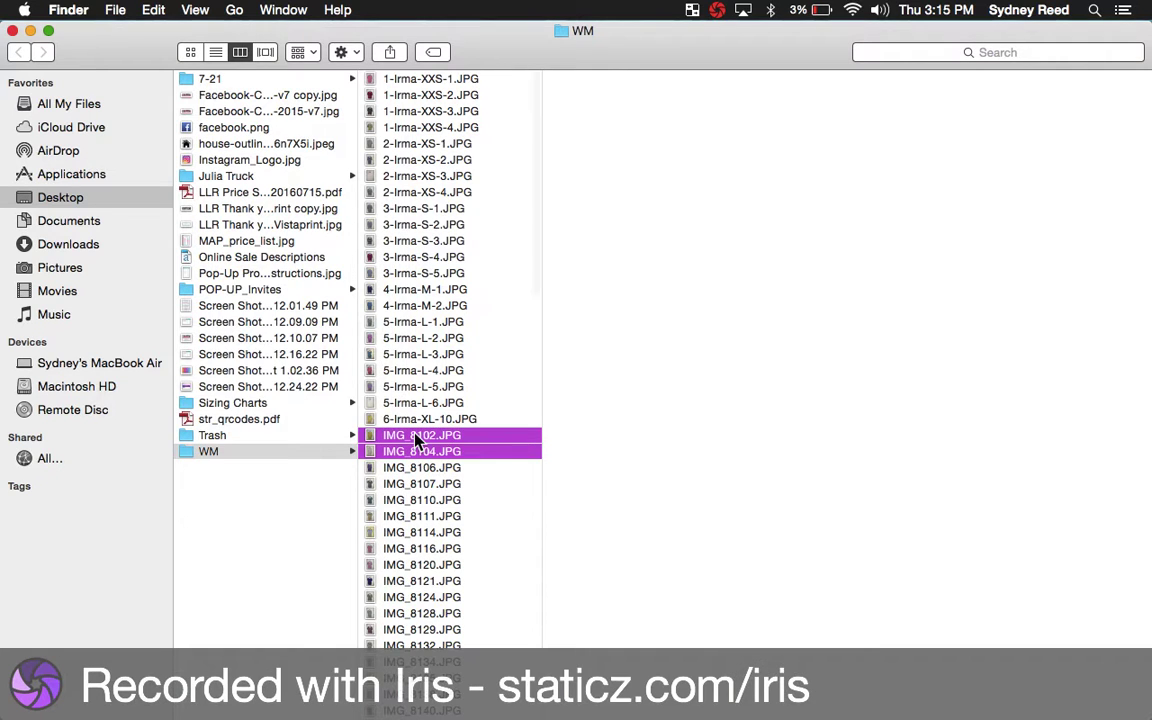
right_click(416, 438)
click(478, 466)
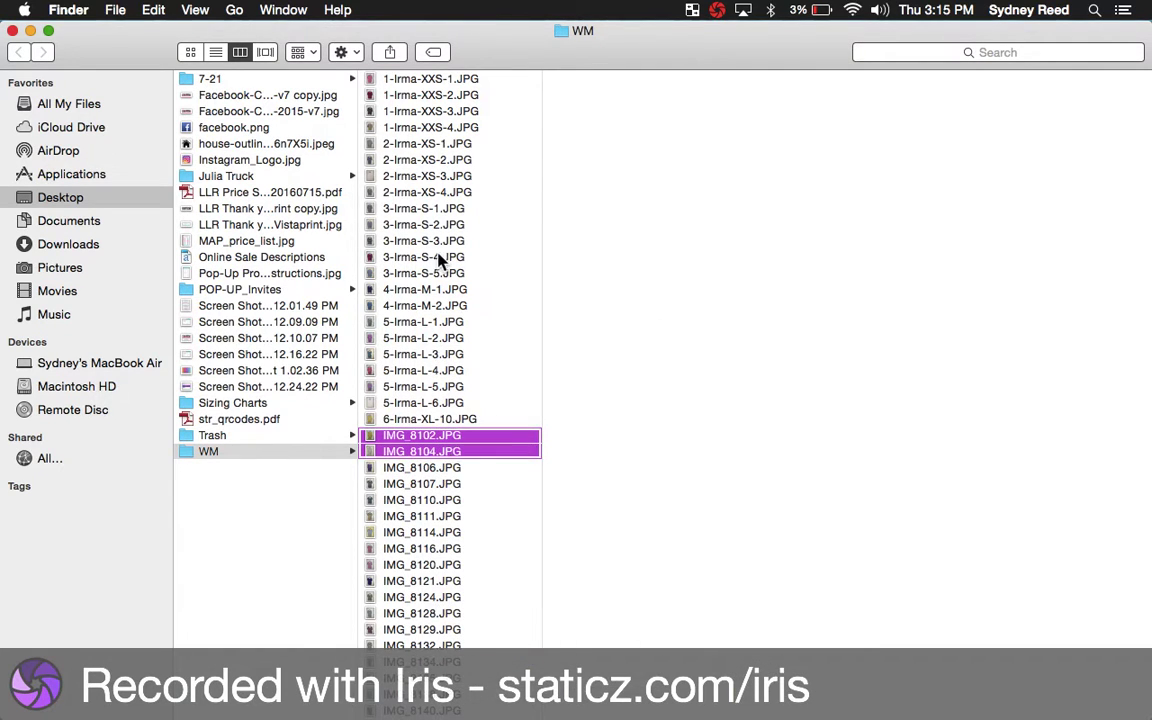
click(468, 160)
key(BackSpace)
text(7-Irma-2XL-)
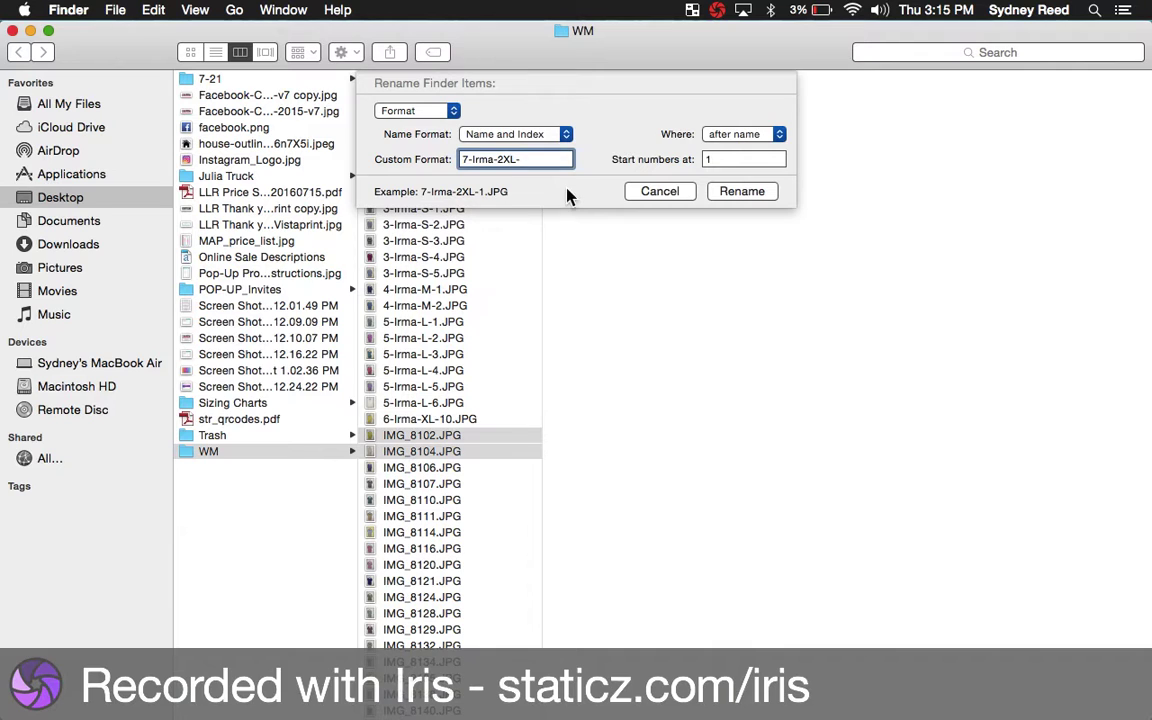
click(742, 196)
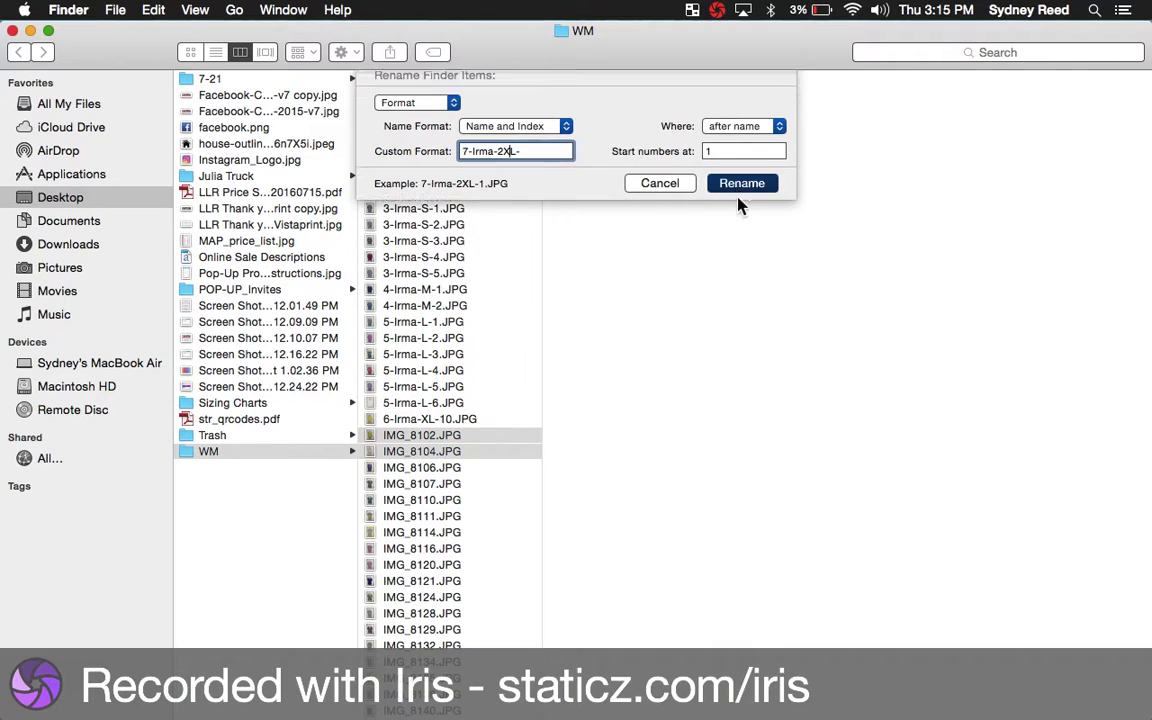
- Rename the single 3XL Irma tunic photo, IMG_8106, as 8-Irma-3XL-10
click(421, 471)
key(Return)
key(BackSpace)
text(8-Irma-3)
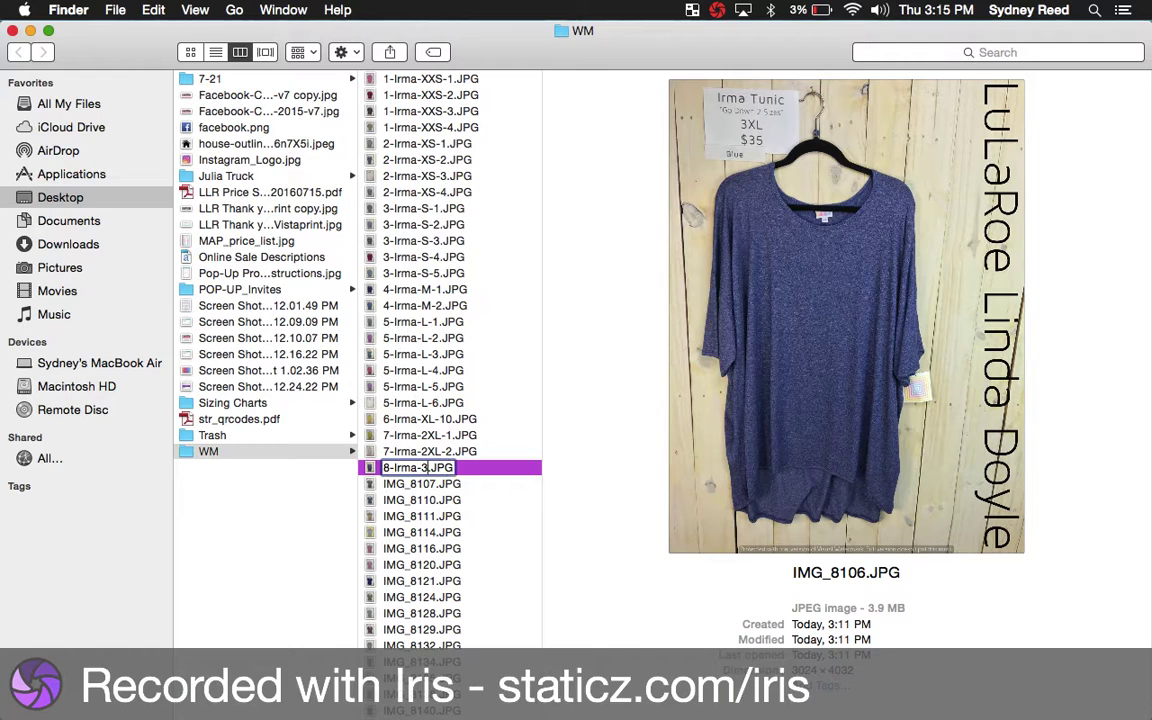
text(XL-10)
key(Return)
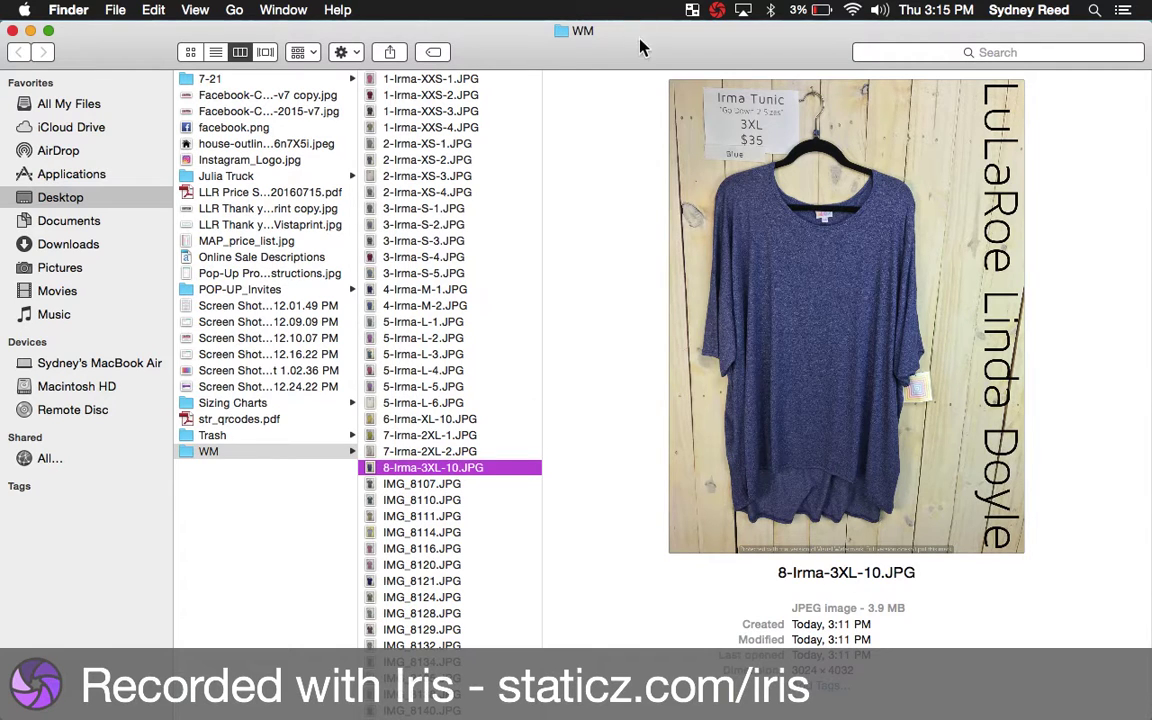
- Shrink the WM folder window and tile it over the left half of the desktop
drag(640, 47, 3, 205)
double_click(3, 203)
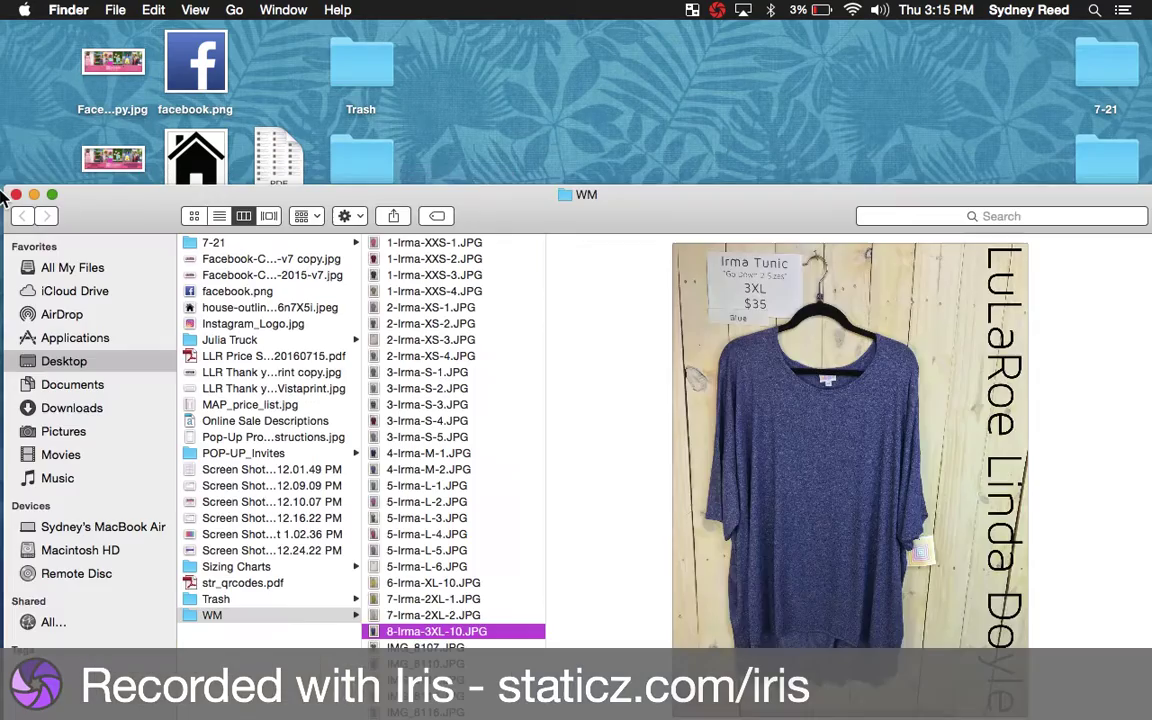
double_click(3, 200)
drag(506, 174, 500, 140)
mouse_move(679, 510)
mouse_down()
mouse_move(381, 369)
mouse_move(679, 510)
mouse_up()
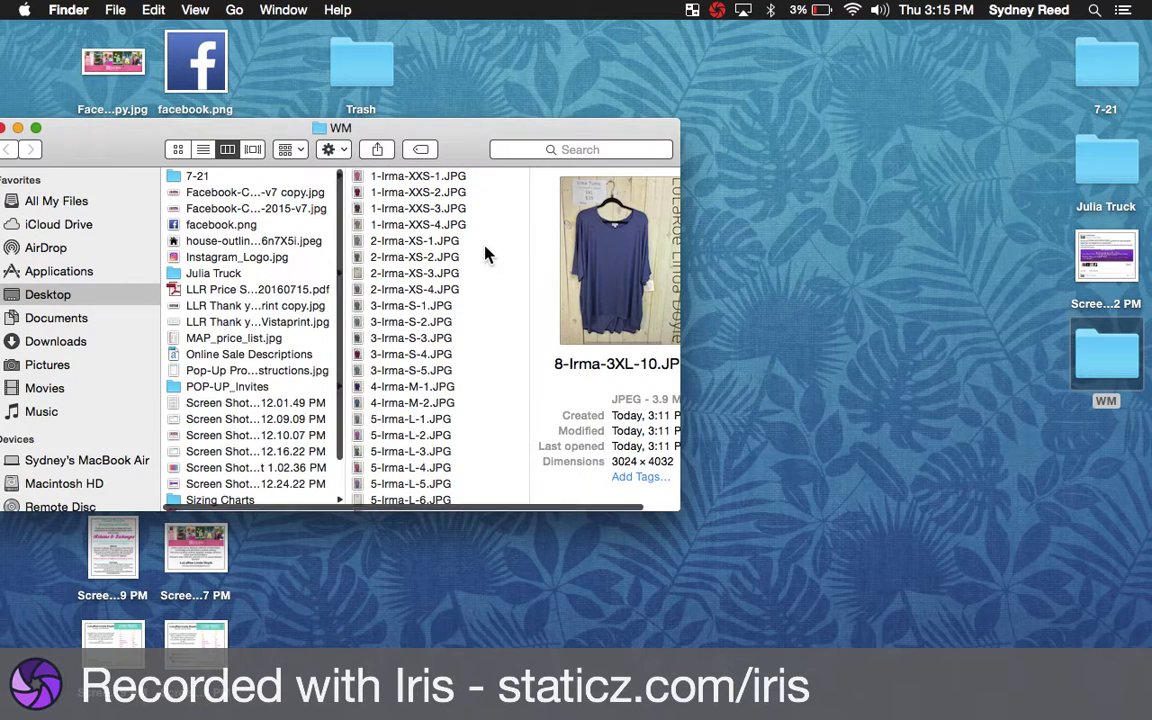
drag(448, 138, 3, 165)
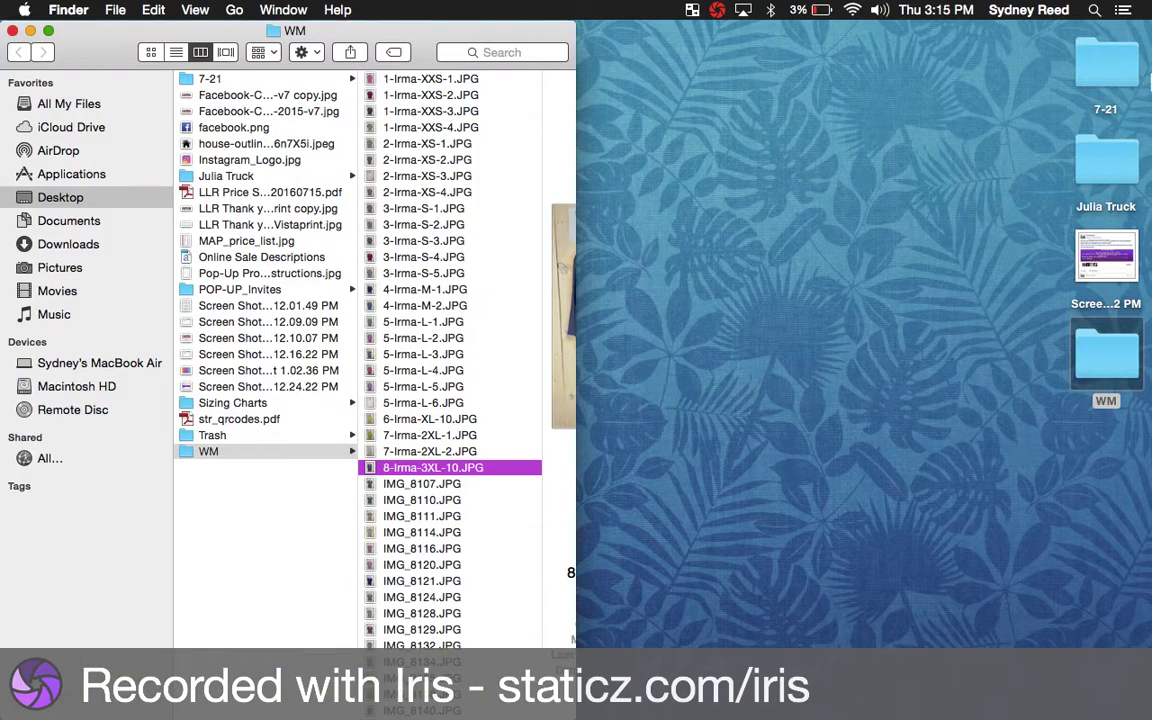
- Open the desktop's 7-21 folder in a second window and tile it beside the WM window
click(1119, 50)
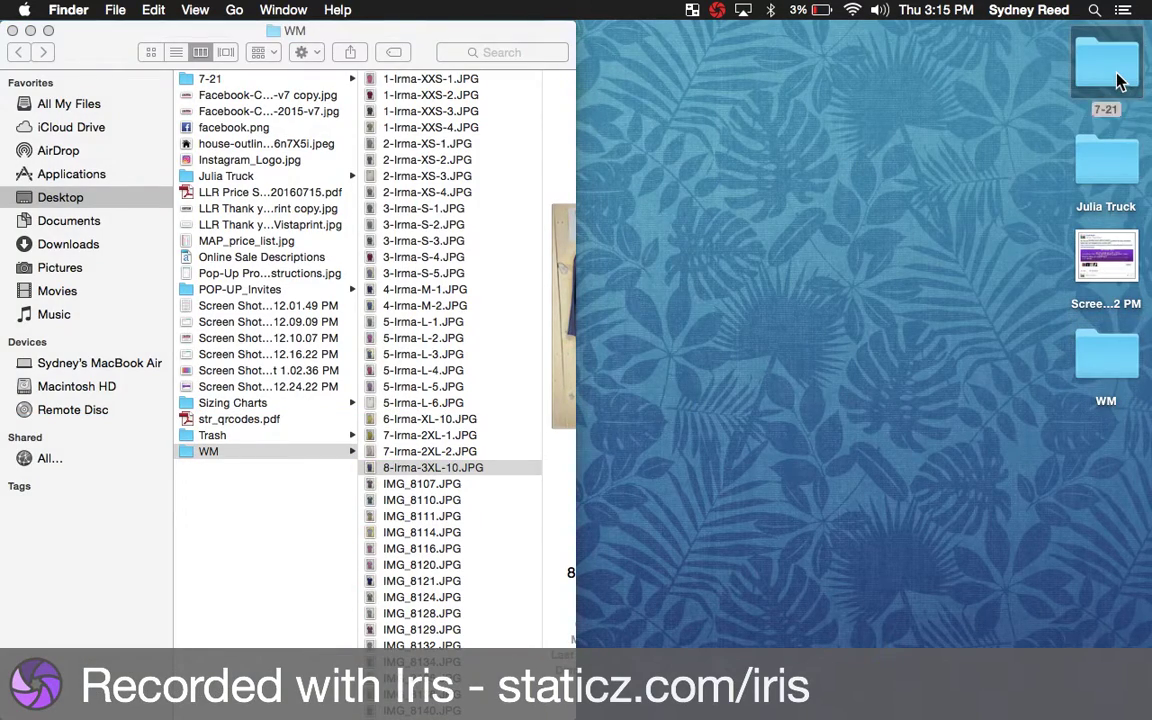
double_click(1119, 82)
drag(496, 21, 1150, 60)
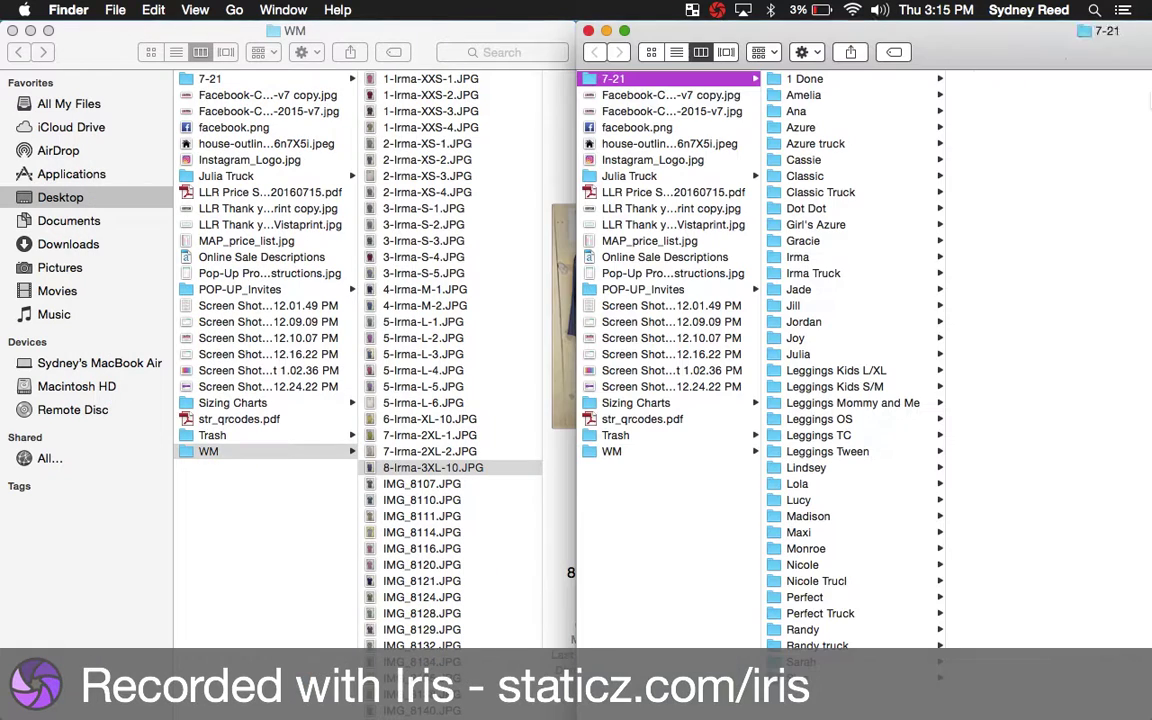
- Go to the Irma folder inside 7-21 and show both the Irma and WM windows as lists
click(802, 258)
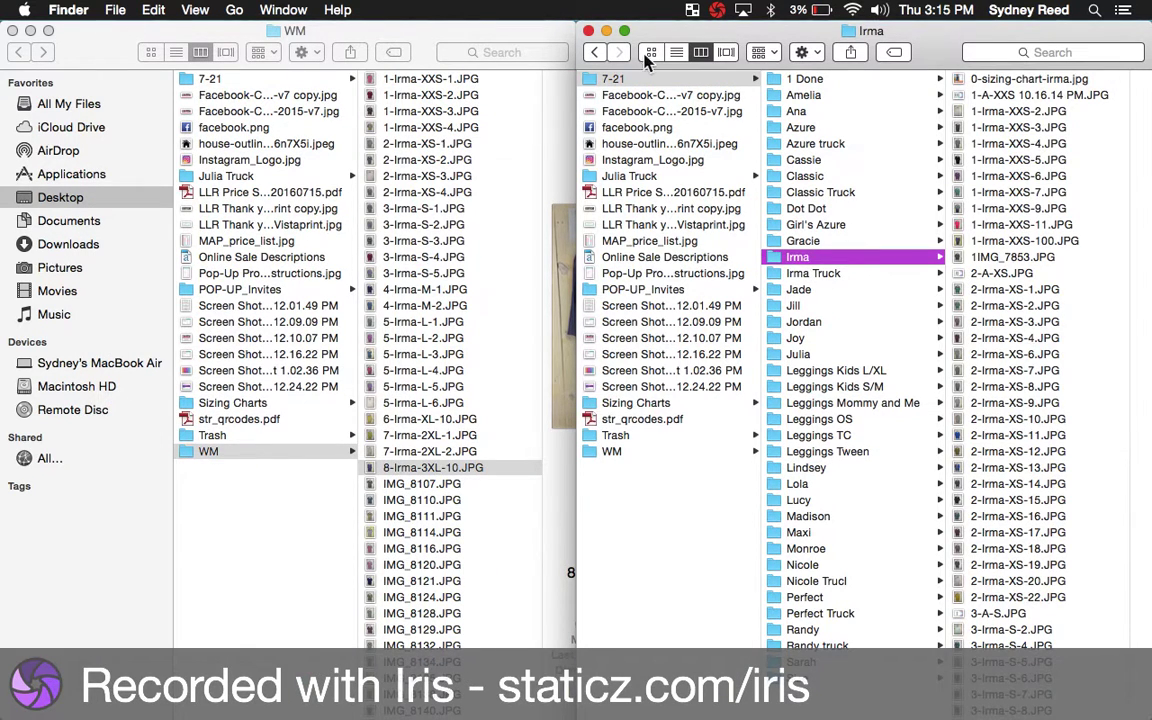
click(677, 53)
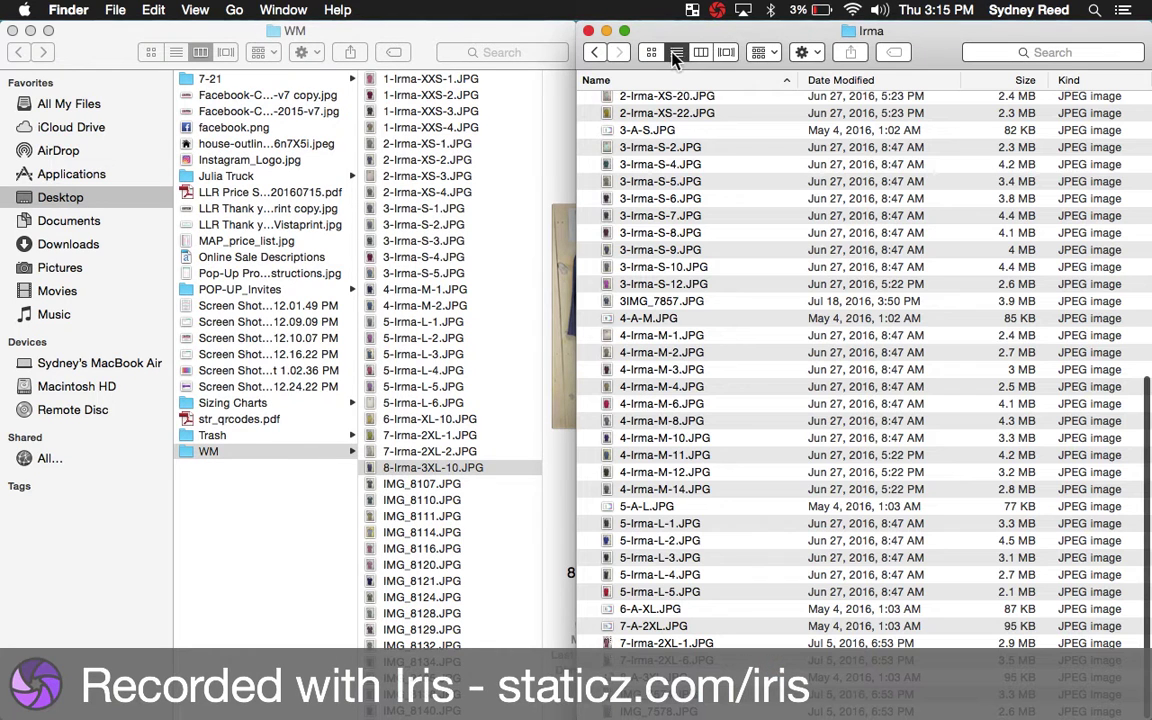
click(181, 60)
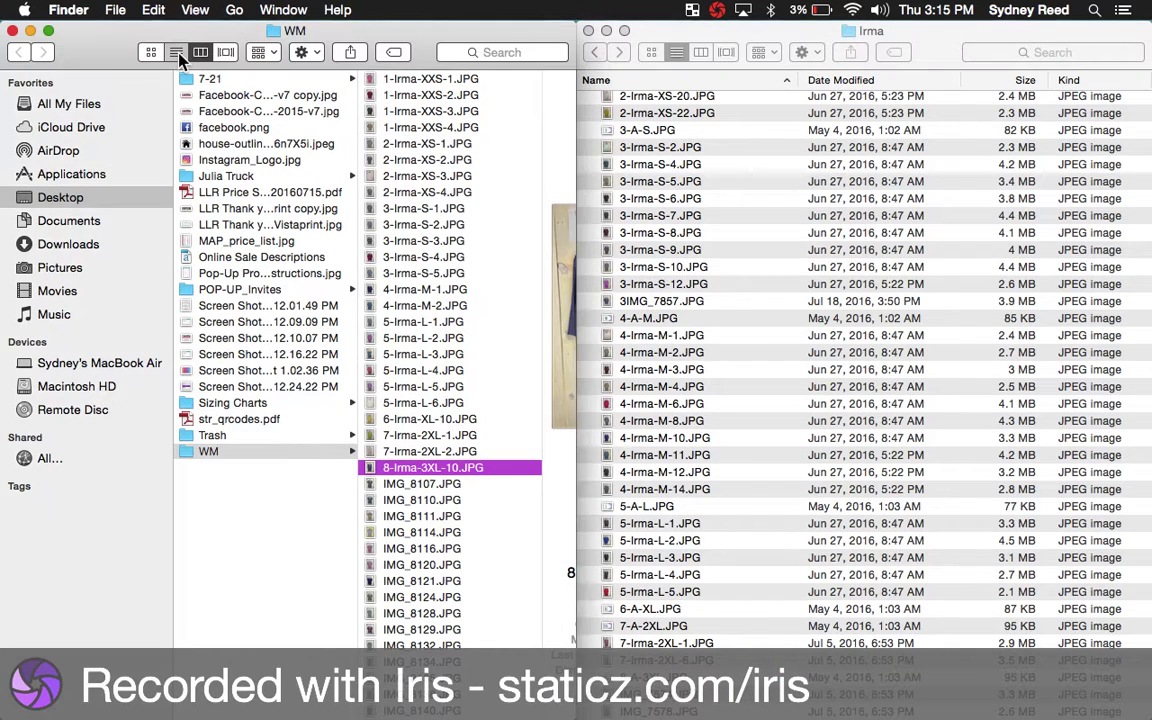
click(180, 57)
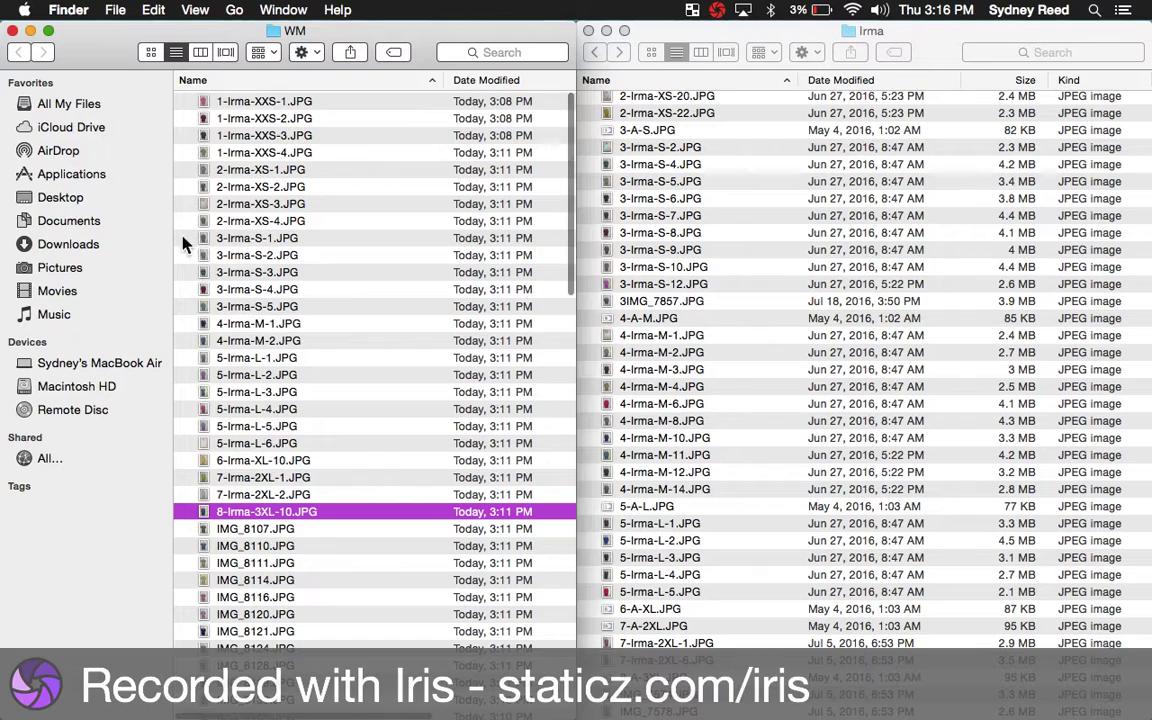
- Move the renamed photos 1-Irma-XXS-1 through 8-Irma-3XL-10 from WM into the Irma folder, keeping both files for all name conflicts
click(683, 200)
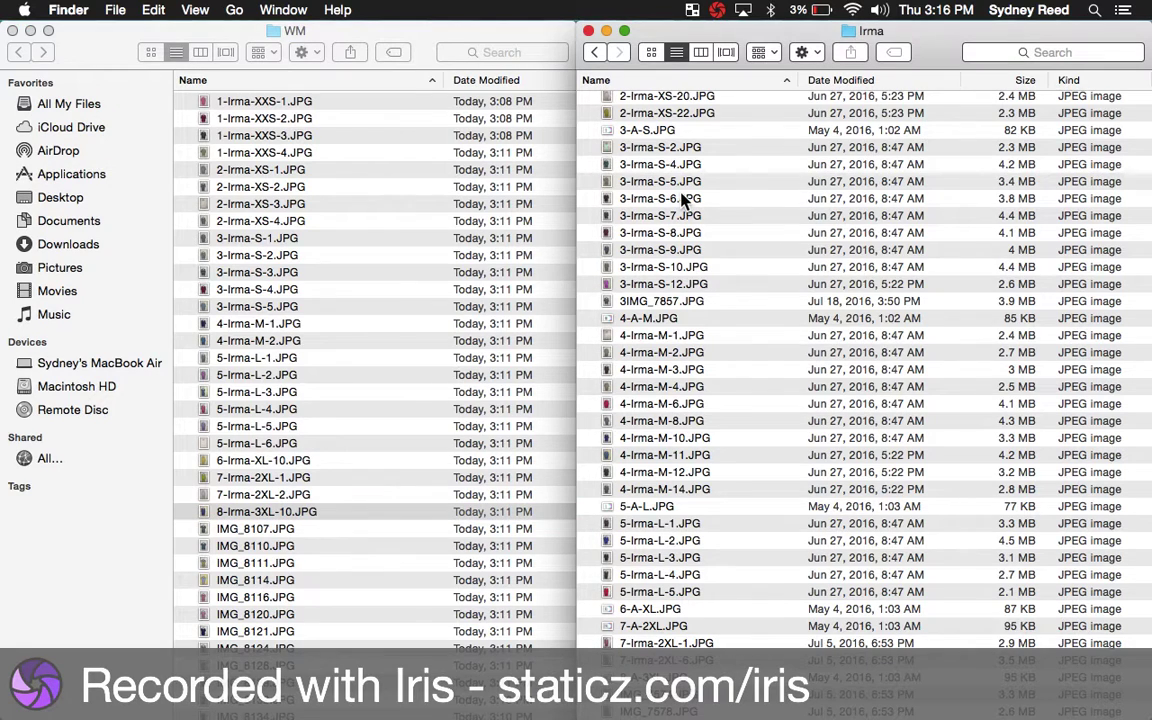
scroll(683, 200, up, 3)
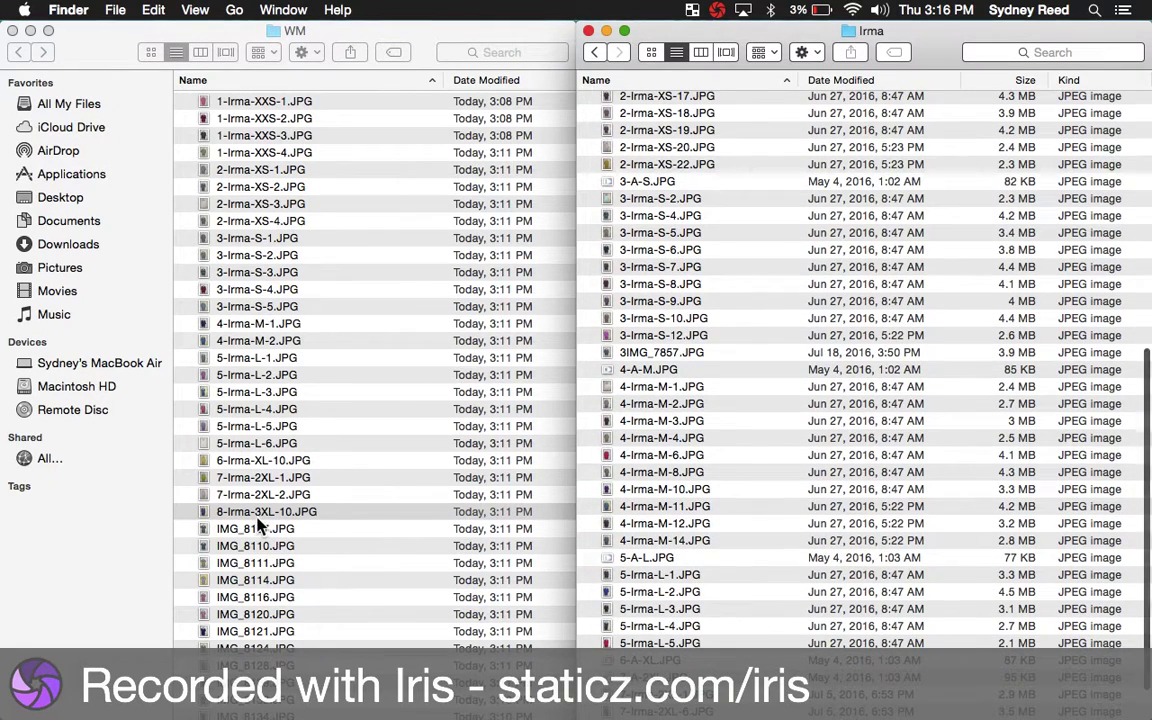
click(265, 511)
click(266, 511)
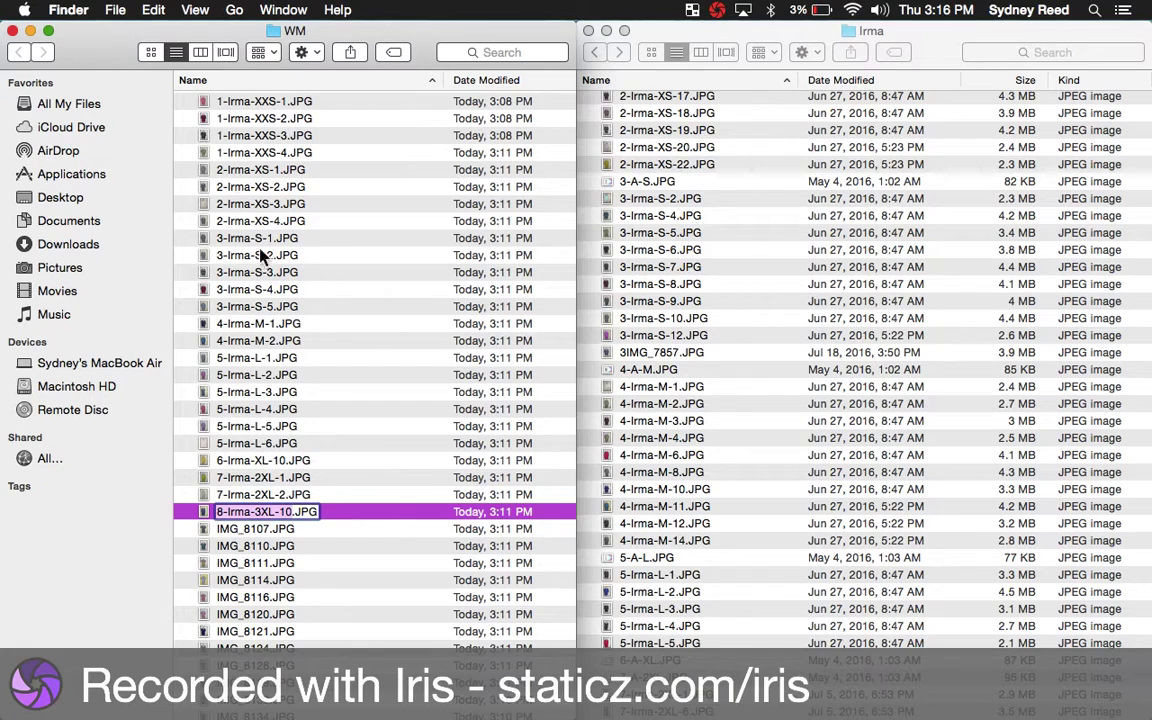
click(355, 512)
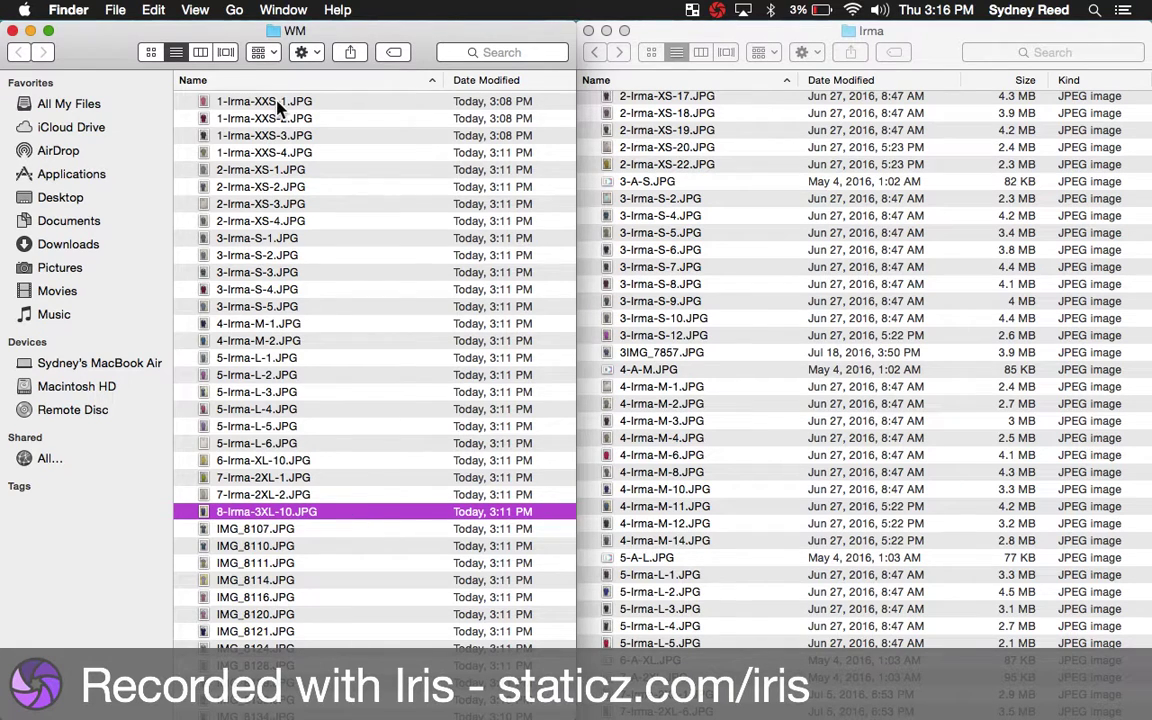
shift+click(250, 100)
drag(797, 298, 748, 226)
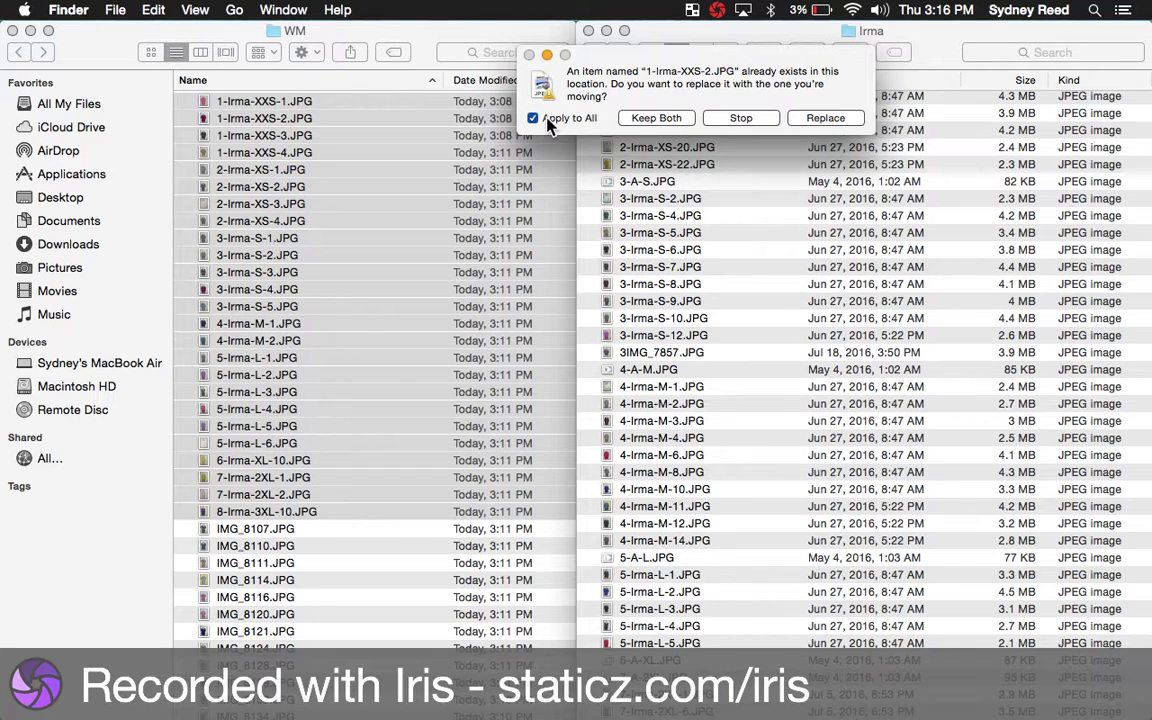
click(660, 119)
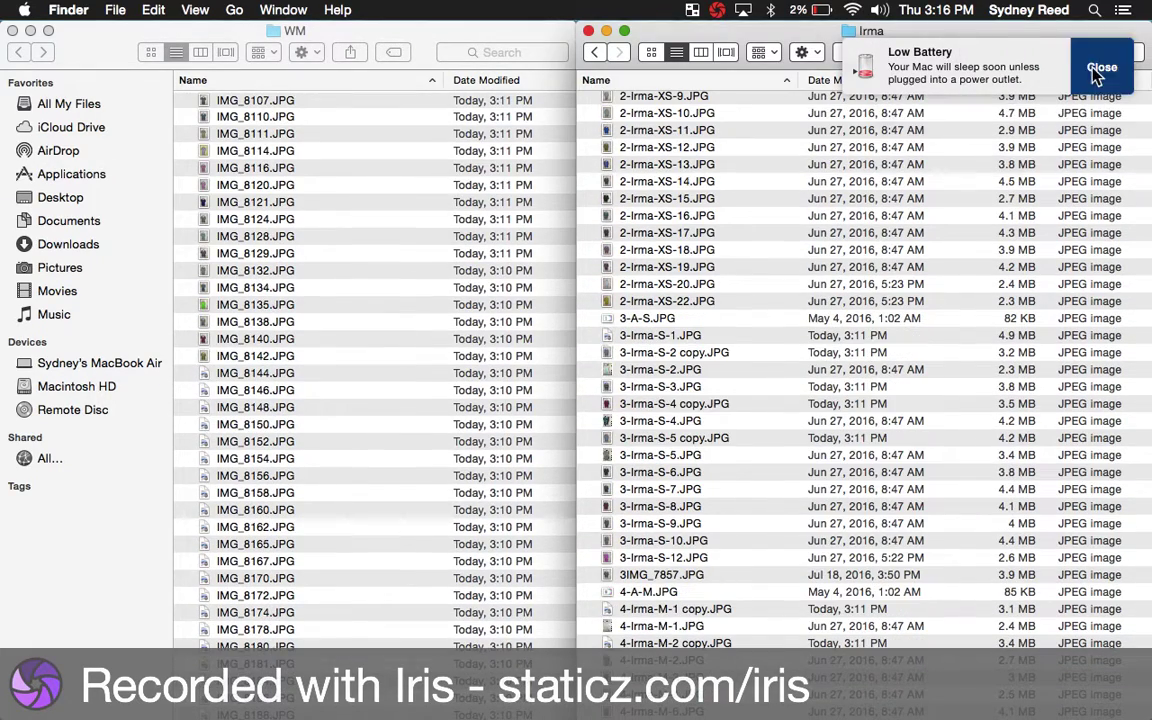
click(1098, 70)
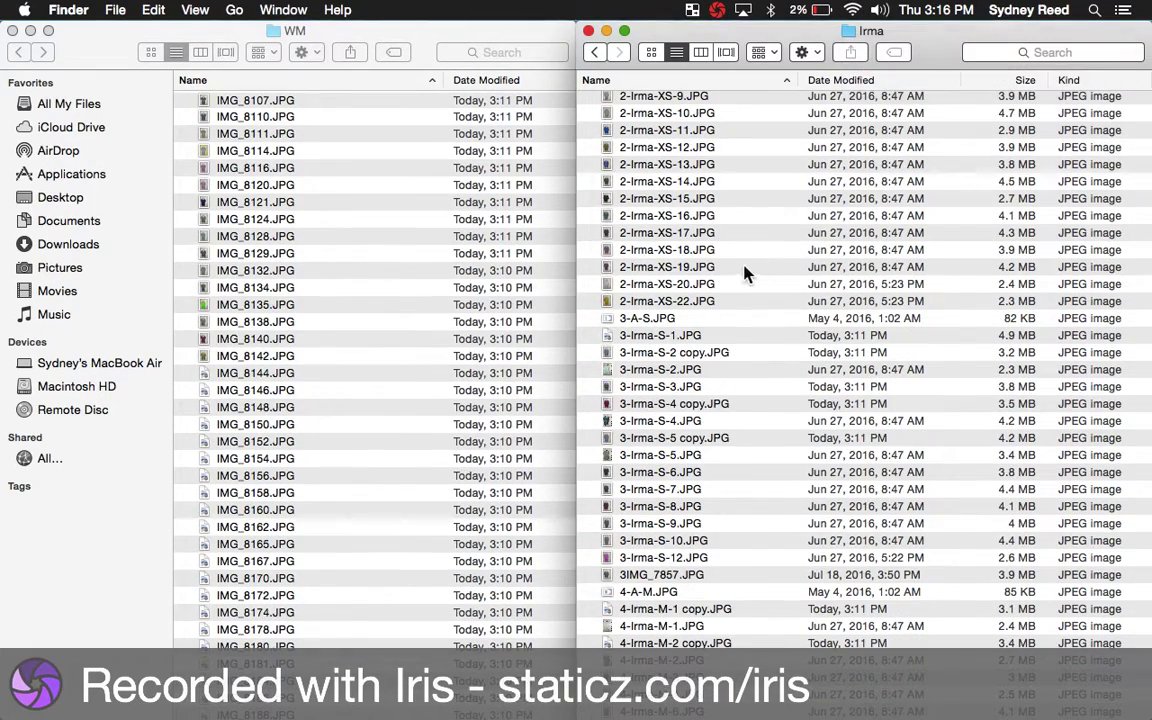
- Examine the Irma folder's list for the moved photos and how the same-named files, such as 5-Irma-L-1 and 5-Irma-L-5, were kept
scroll(700, 268, down, 10)
scroll(677, 455, down, 2)
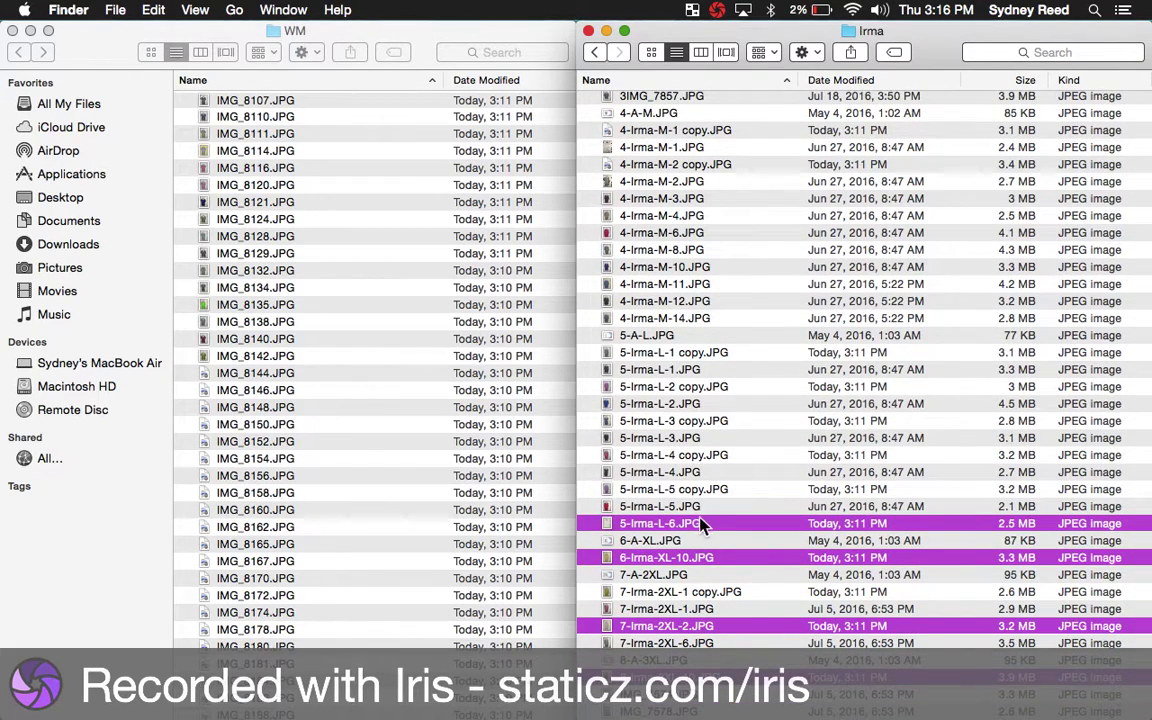
click(700, 507)
click(695, 492)
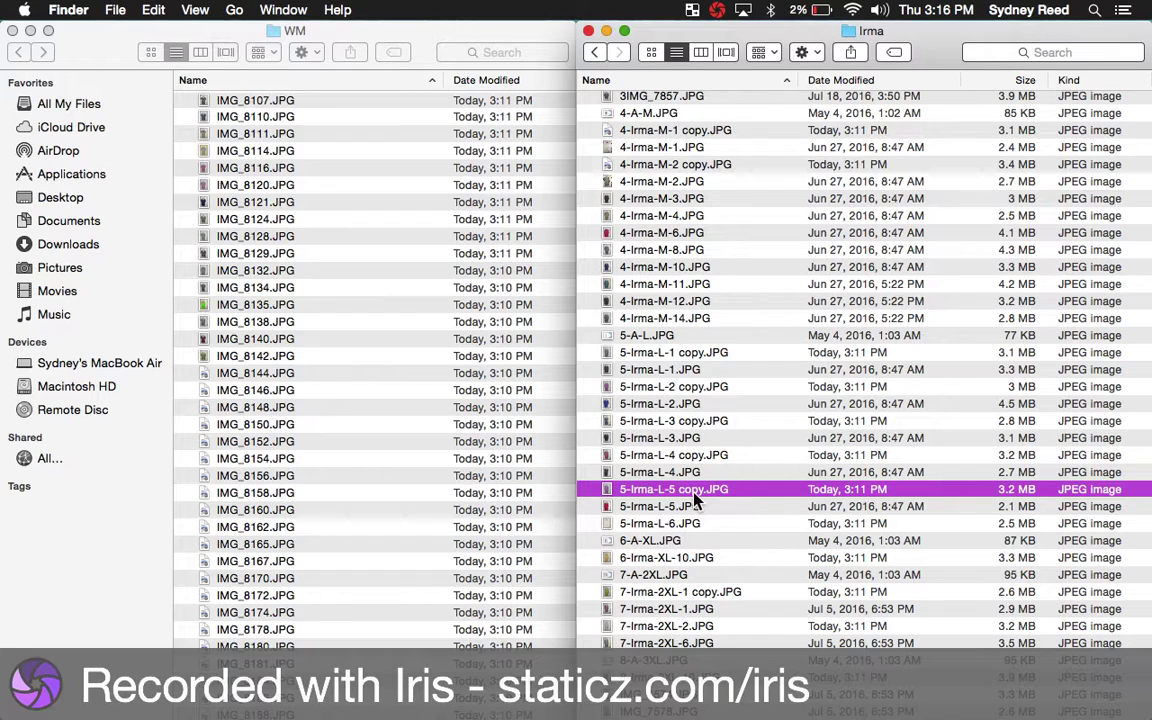
scroll(688, 372, down, 2)
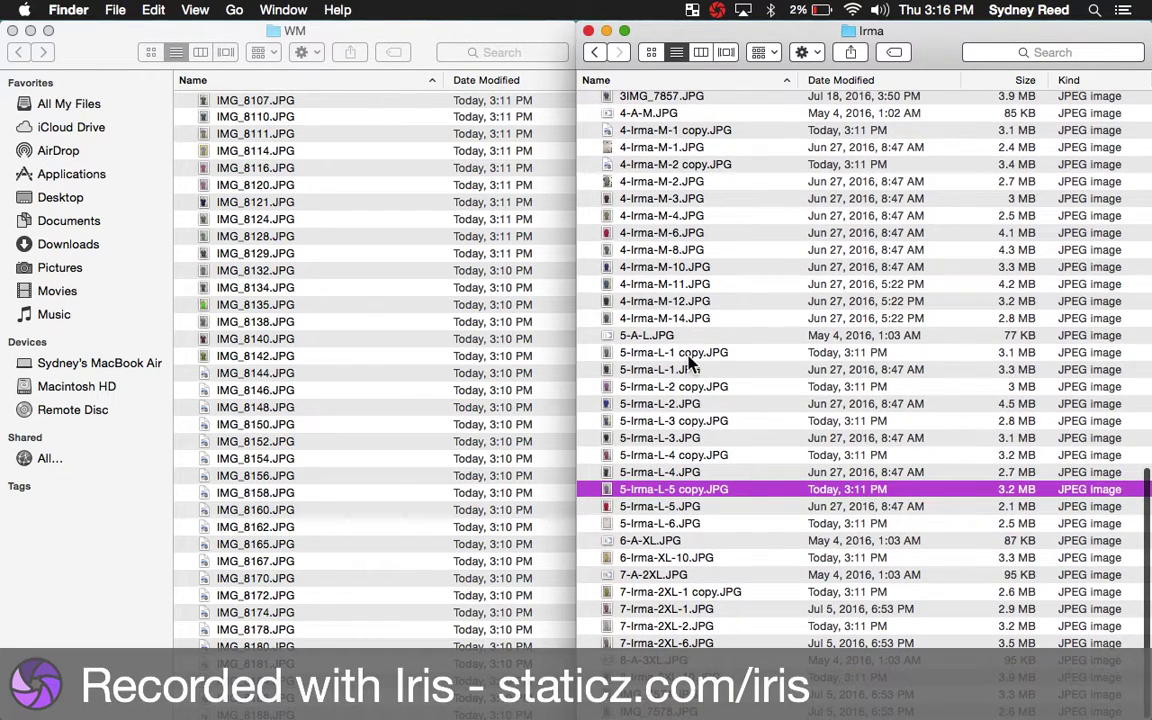
click(688, 356)
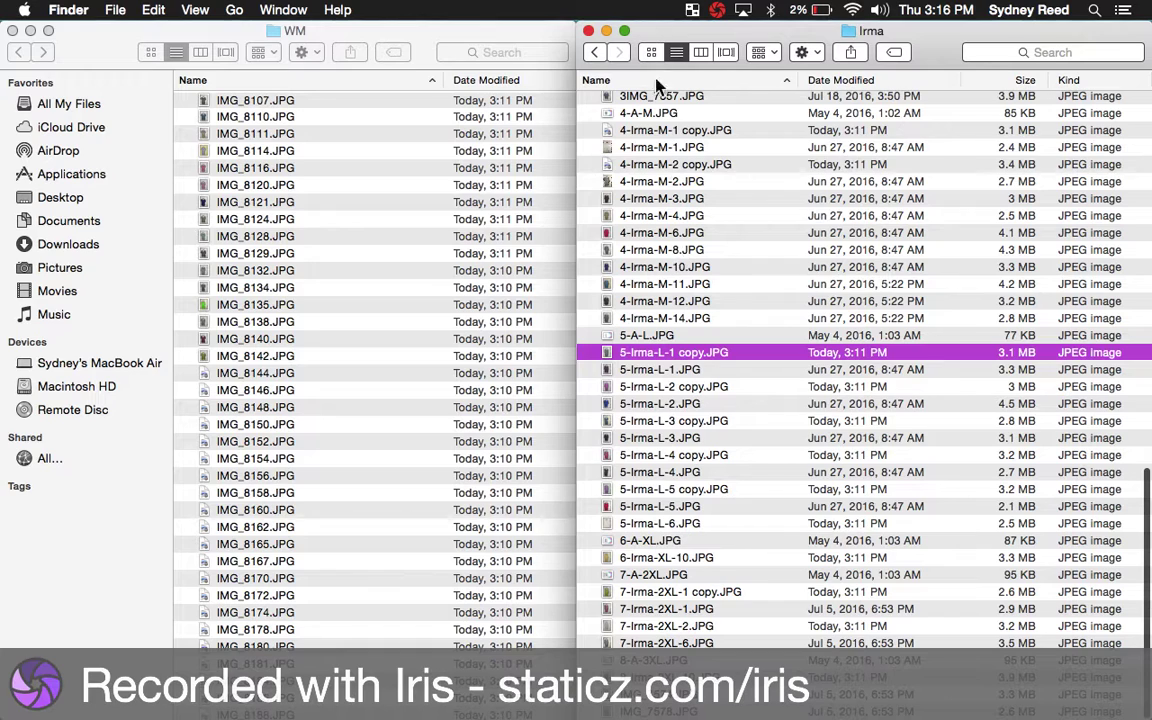
scroll(674, 478, down, 2)
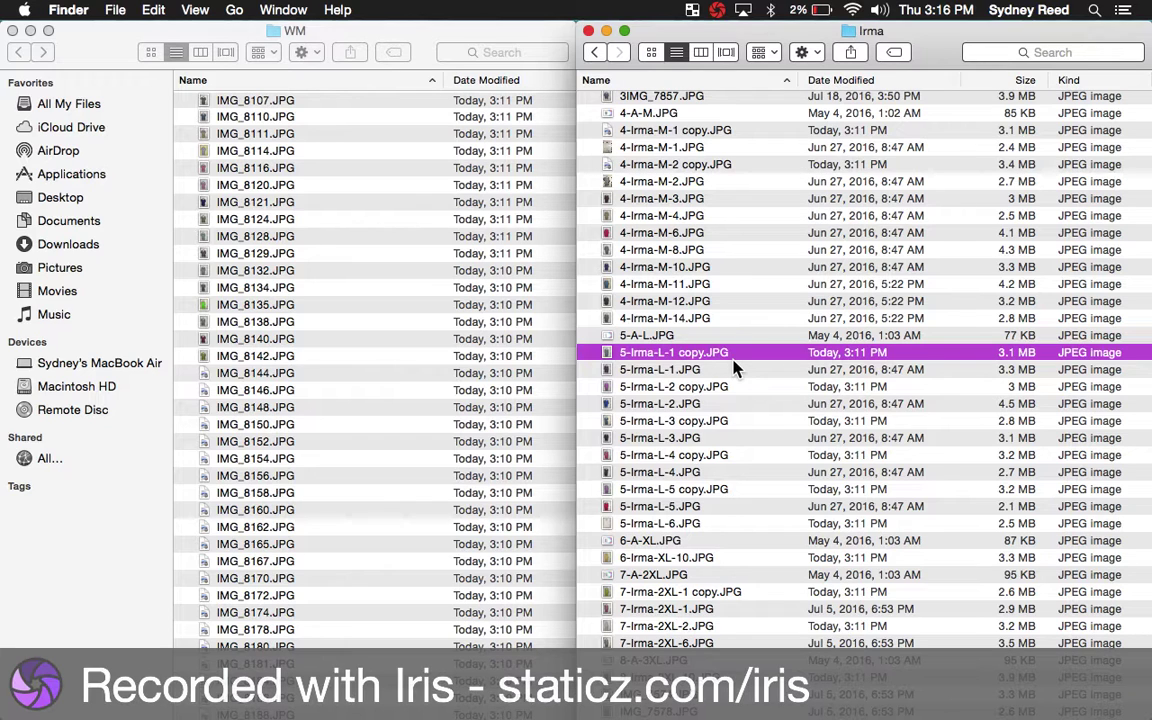
scroll(733, 369, up, 5)
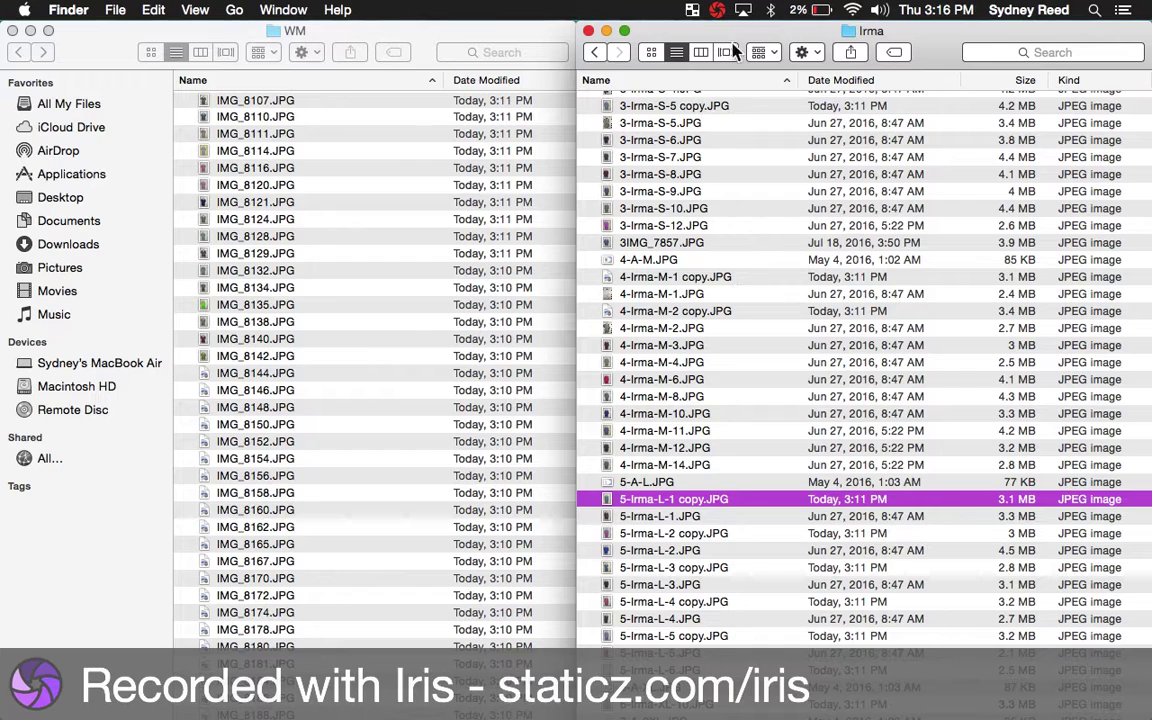
click(714, 12)
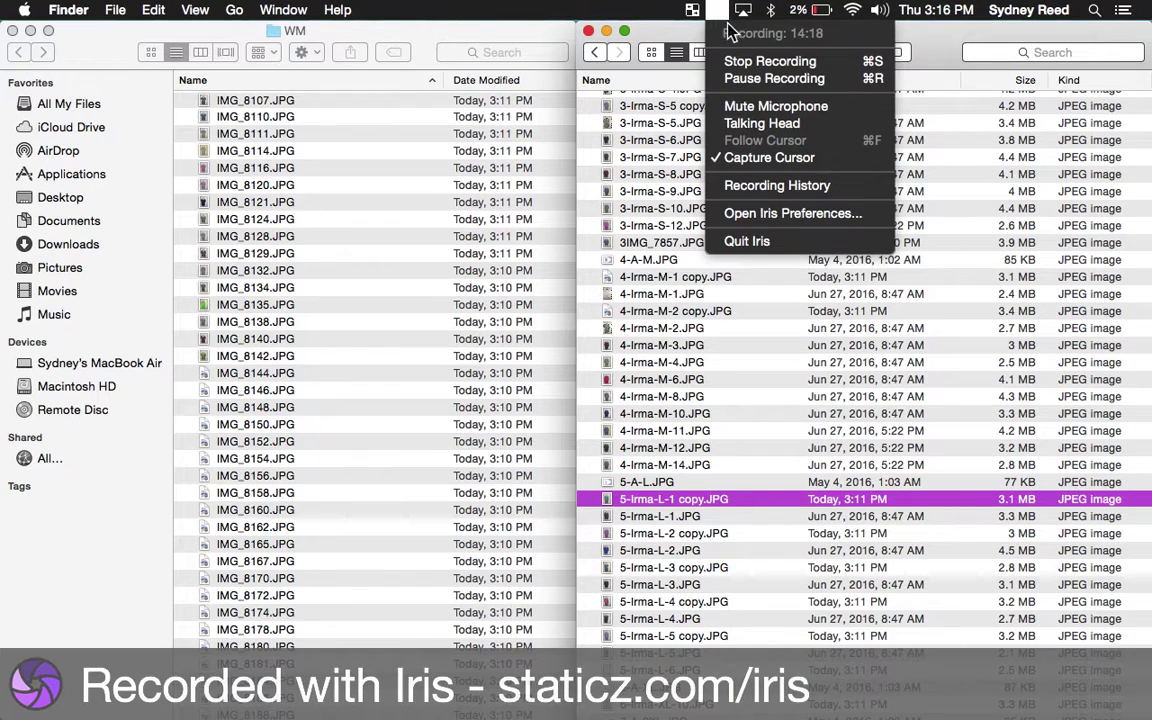